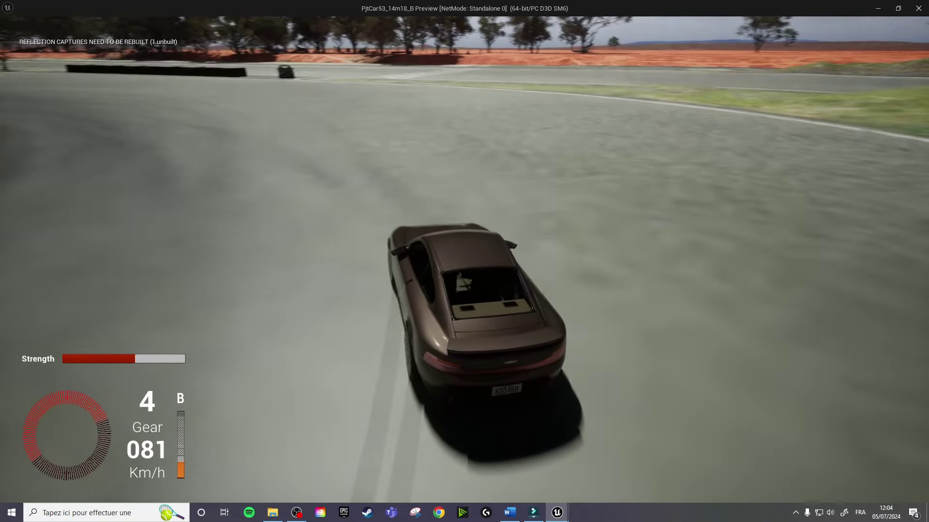
Drift the car left around the track past the yellow arrow markings, accelerating and easing off.
key("a")
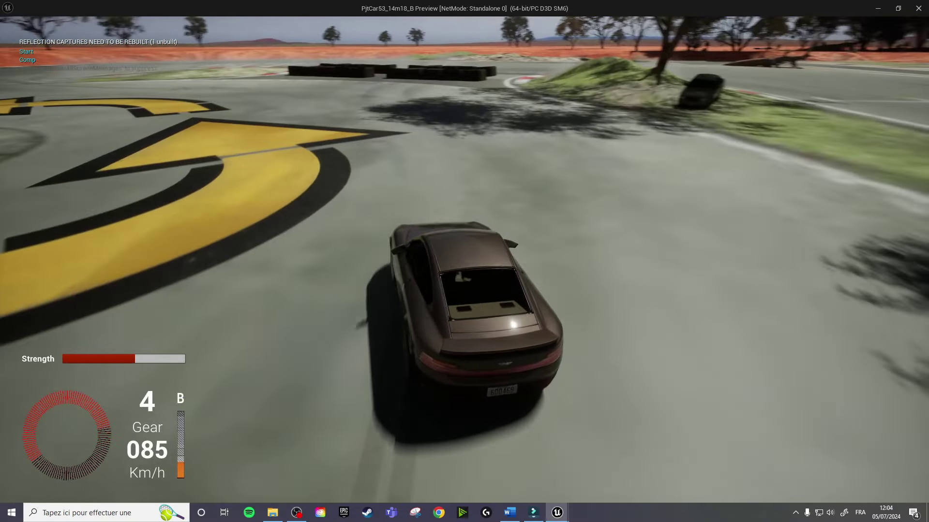
key("a")
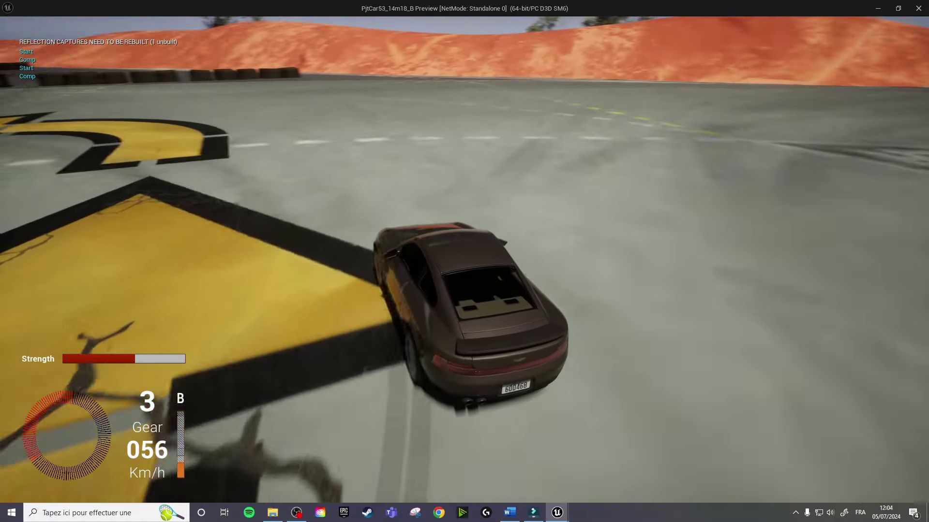
key("a")
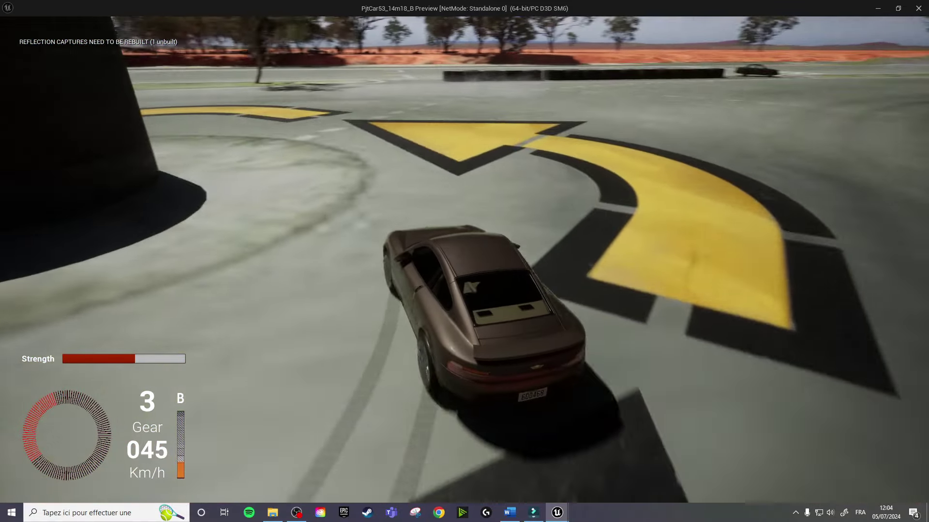
key("a")
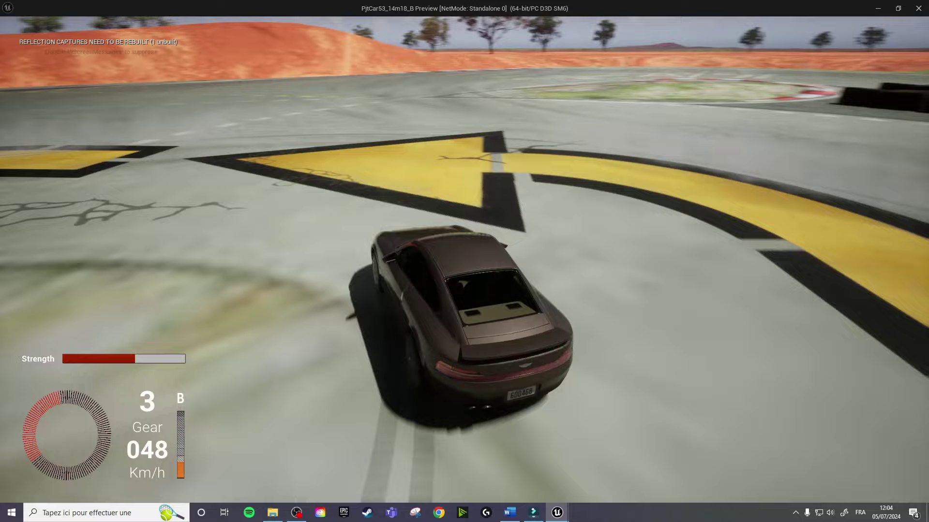
key("a")
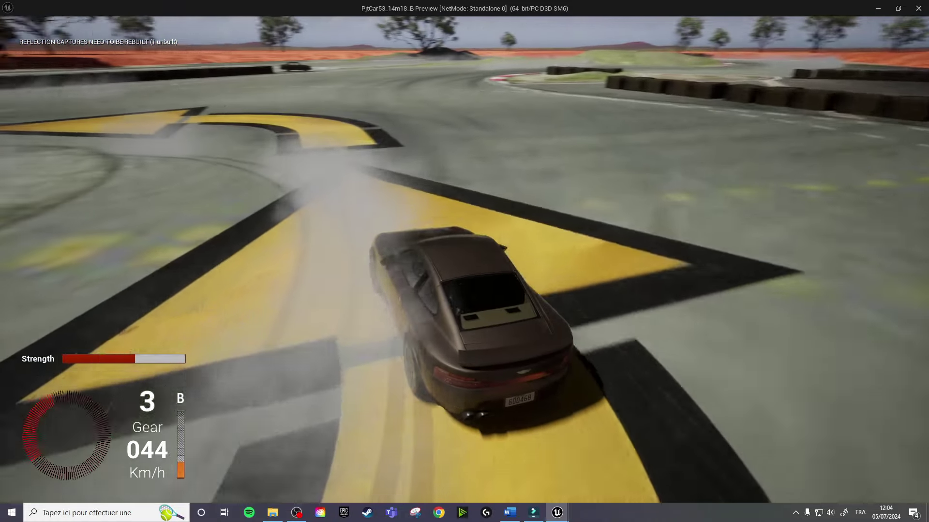
key("a")
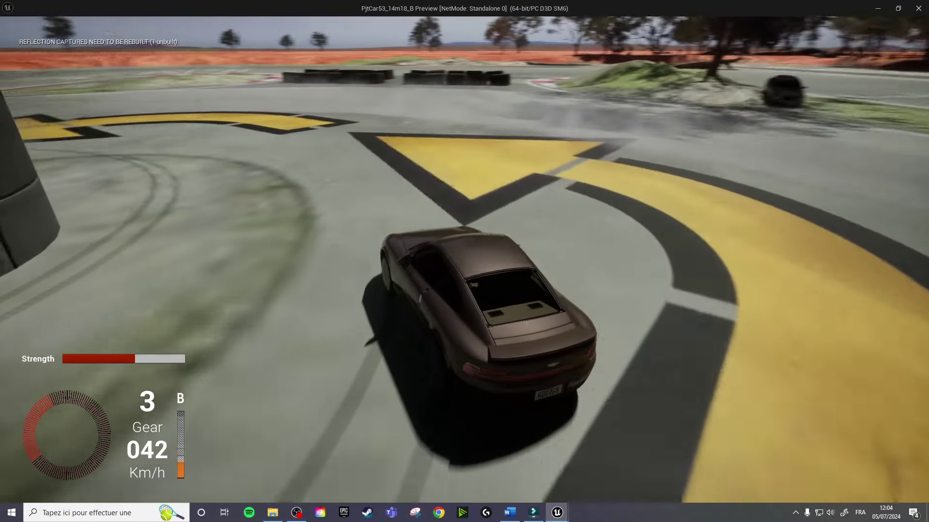
key("w")
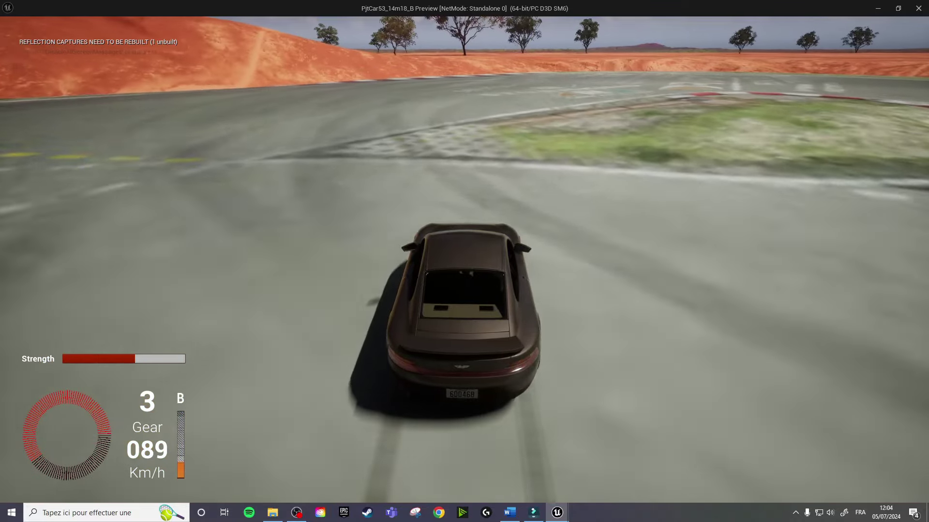
key("a")
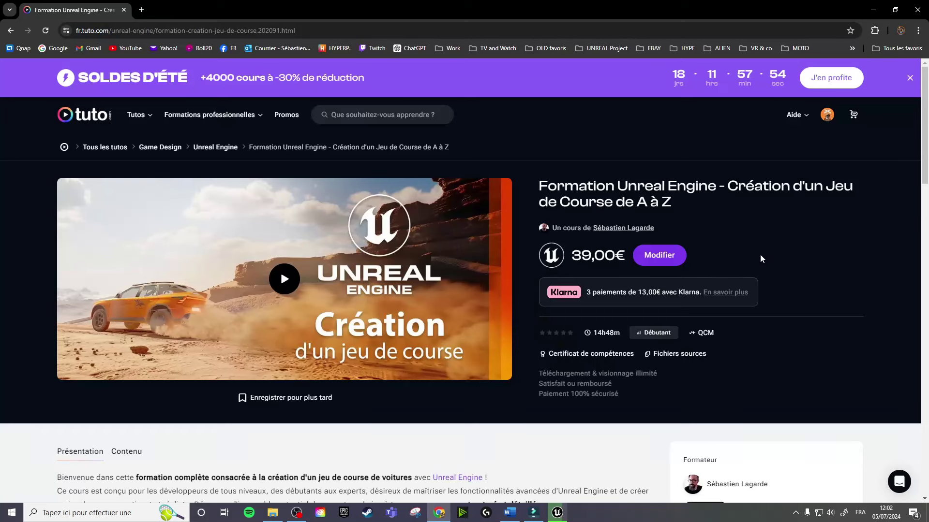
Expand the course's full description and scroll down to the Aperçus previews.
scroll(760, 254, "down", 5)
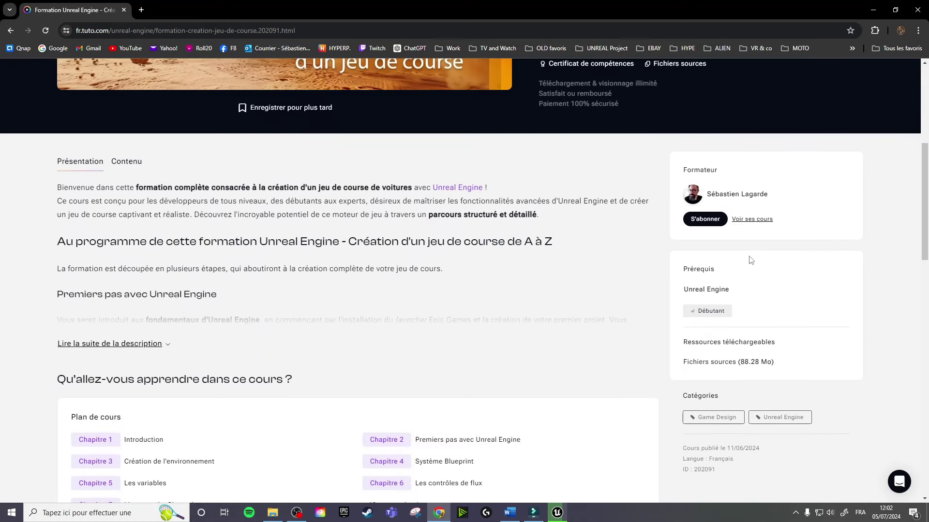
left_click(110, 343)
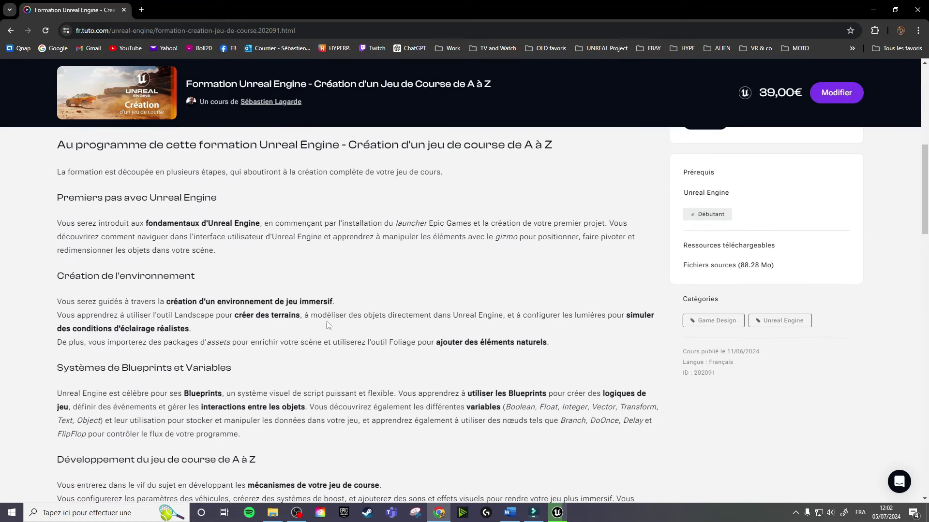
scroll(328, 325, "down", 8)
scroll(329, 325, "down", 5)
scroll(320, 322, "down", 3)
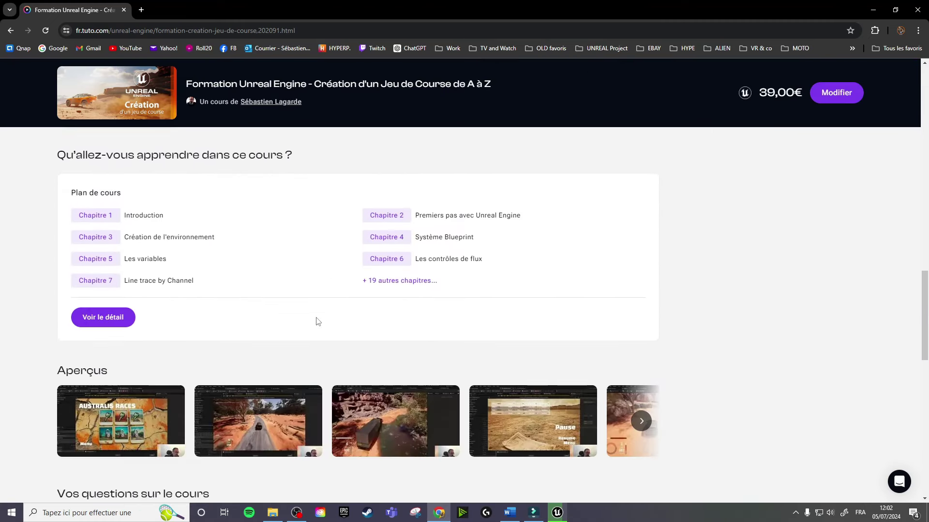
Open the first preview image and step through six more game screenshots.
left_click(121, 421)
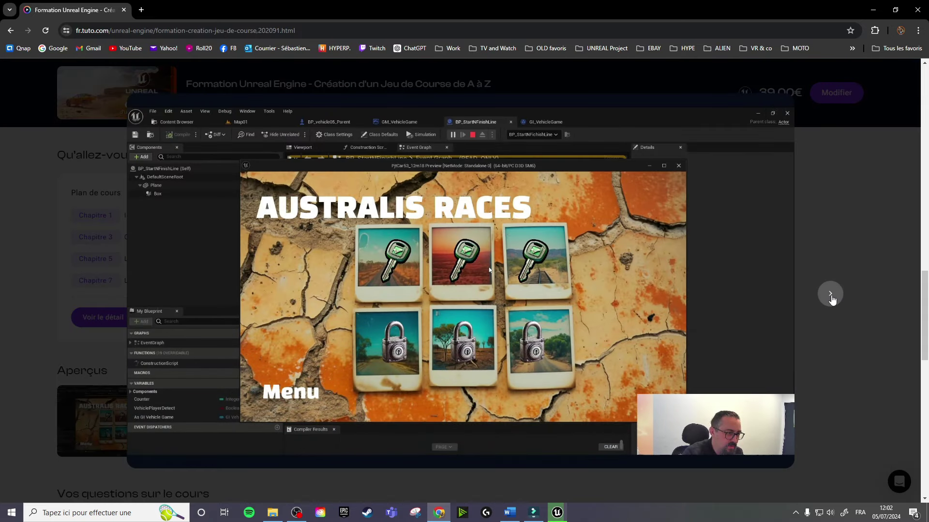
left_click(831, 295)
left_click(830, 295)
left_click(830, 295)
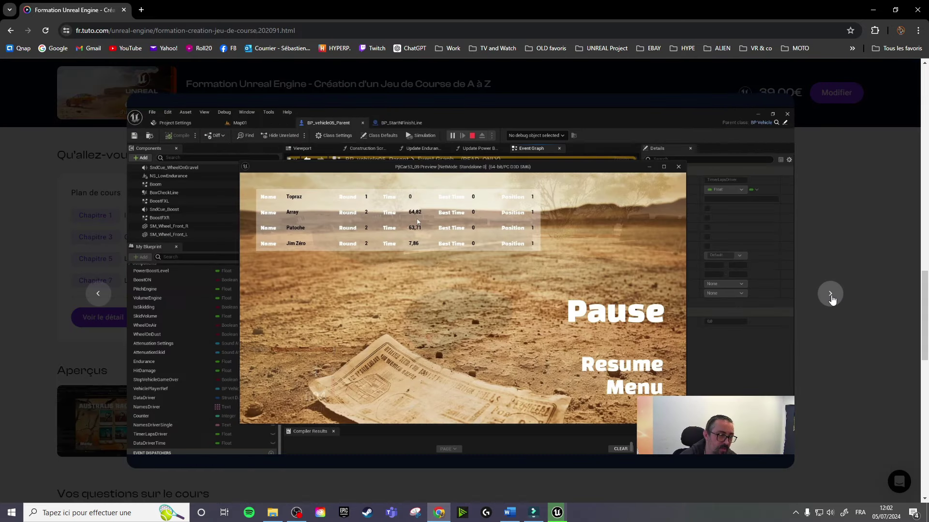
left_click(830, 295)
left_click(830, 295)
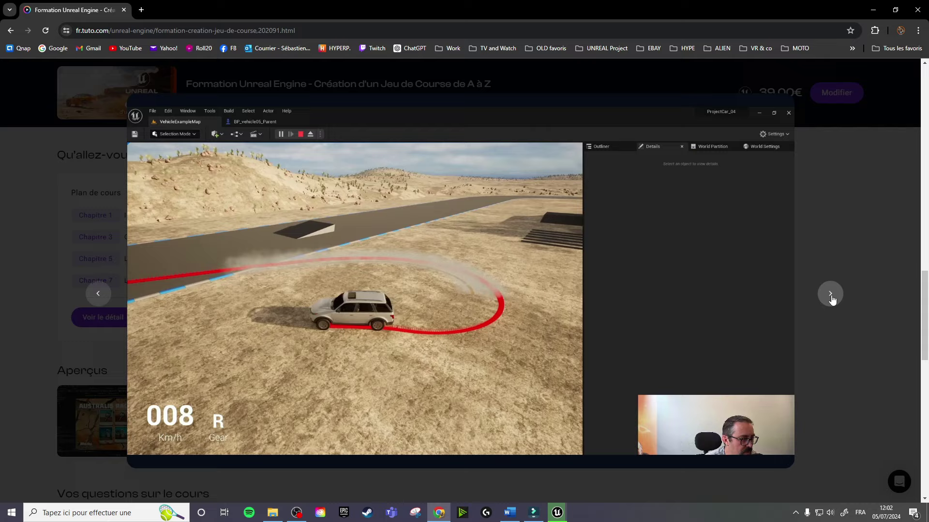
left_click(830, 295)
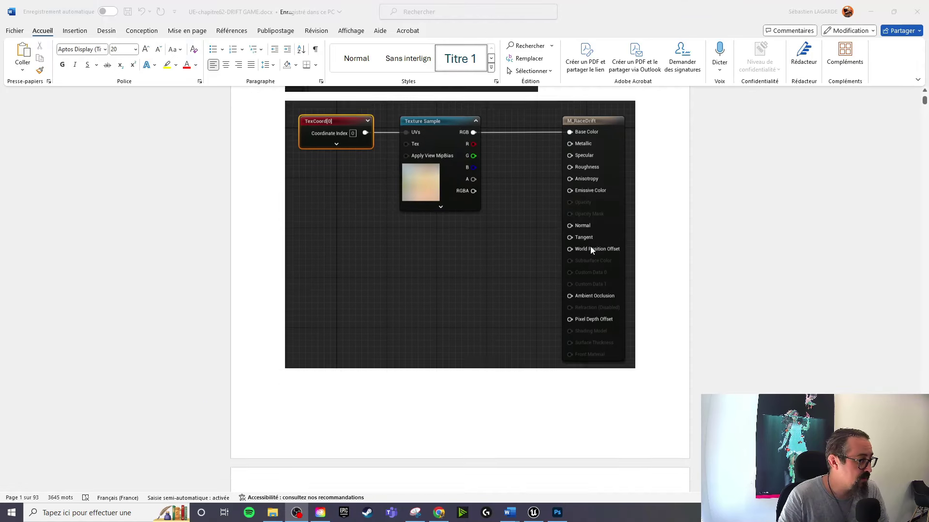
Scroll through the chapter 62 drift notes document.
scroll(602, 253, "down", 3)
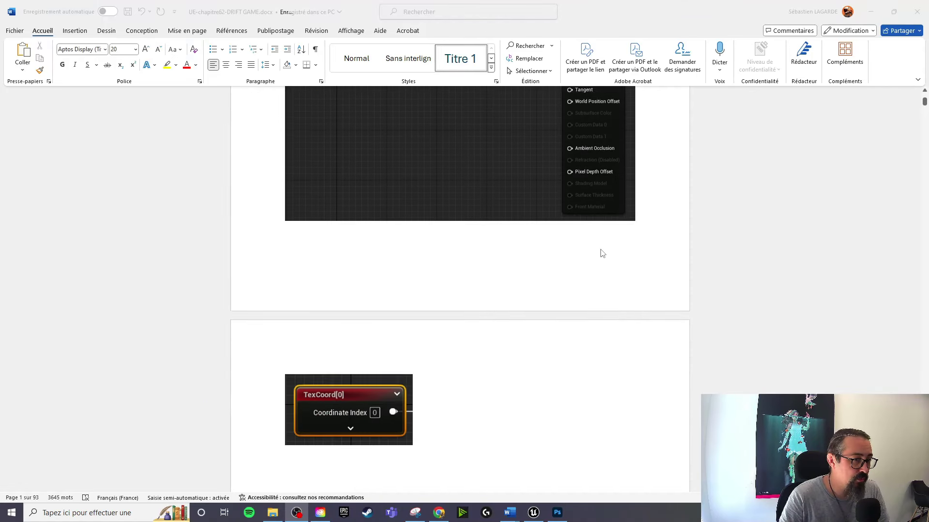
scroll(602, 253, "down", 4)
left_click_drag(922, 109, 924, 281)
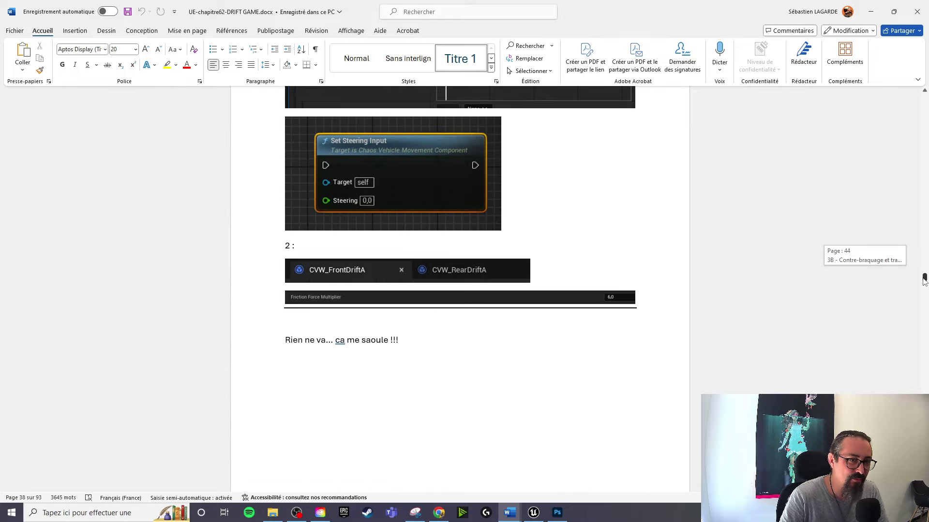
Maximize the DRIFT GAME v2 notes and scroll down through the steering graphs.
key("alt+Tab")
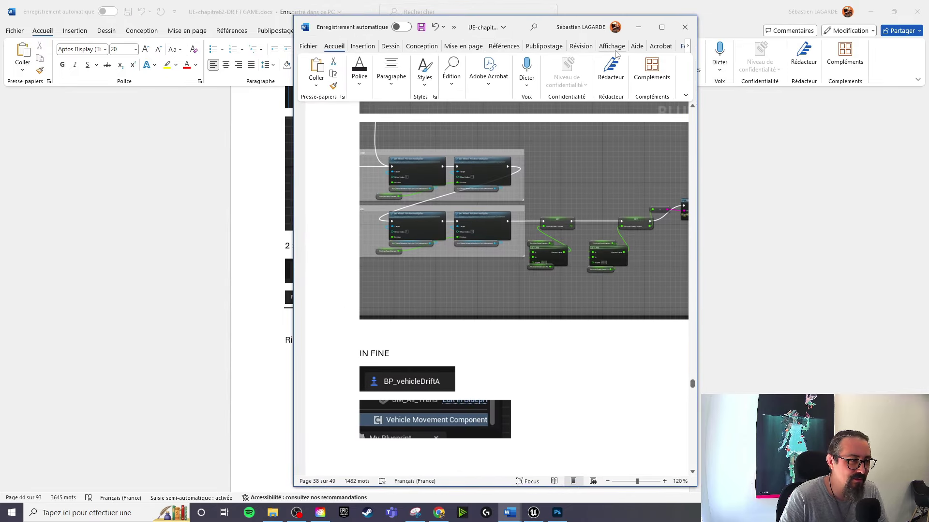
left_click(744, 23)
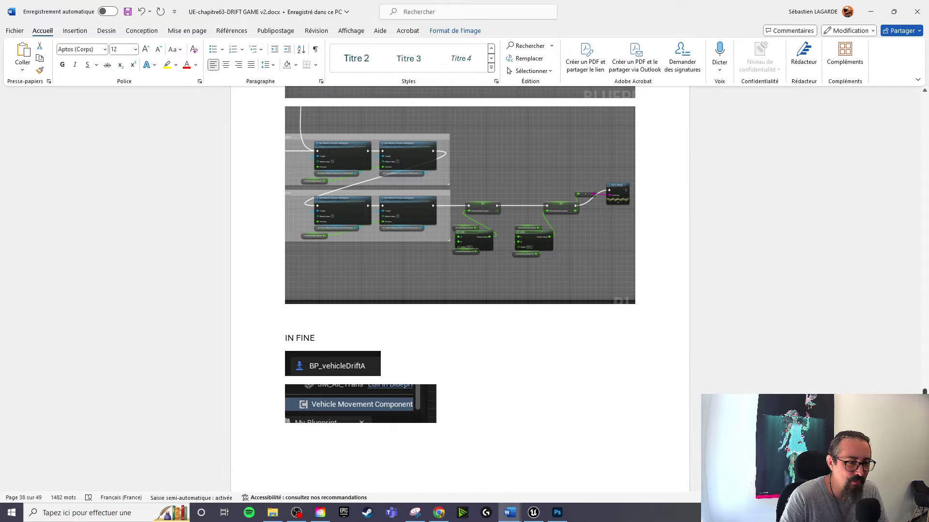
left_click_drag(925, 391, 925, 404)
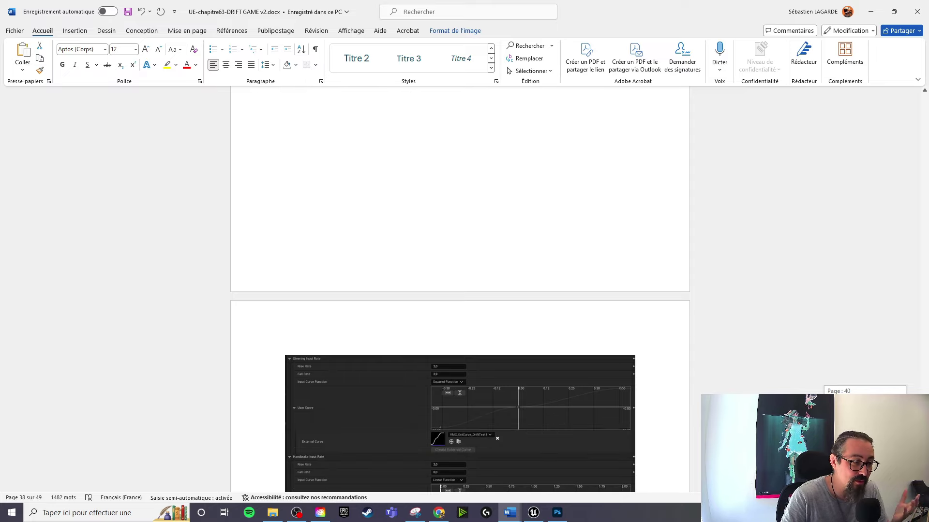
left_click_drag(925, 404, 924, 407)
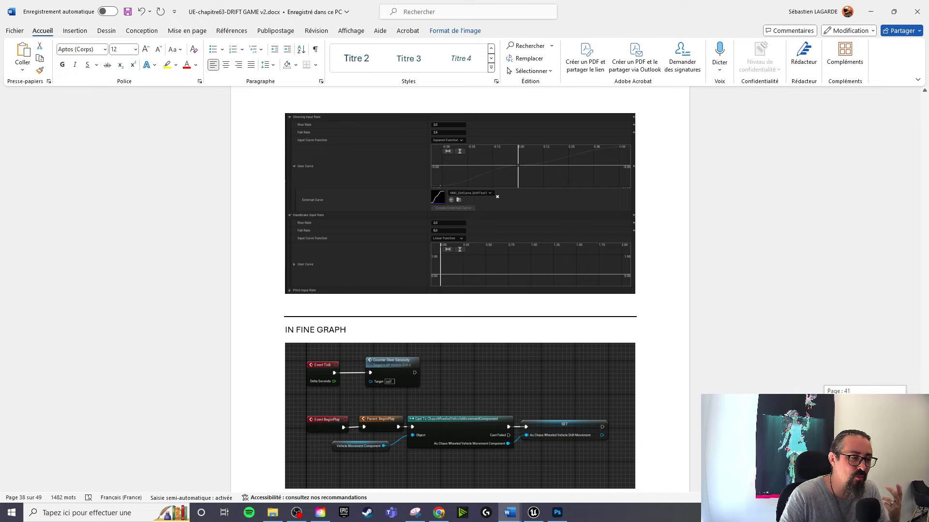
scroll(460, 290, "down", 2)
scroll(459, 290, "down", 3)
scroll(459, 290, "down", 2)
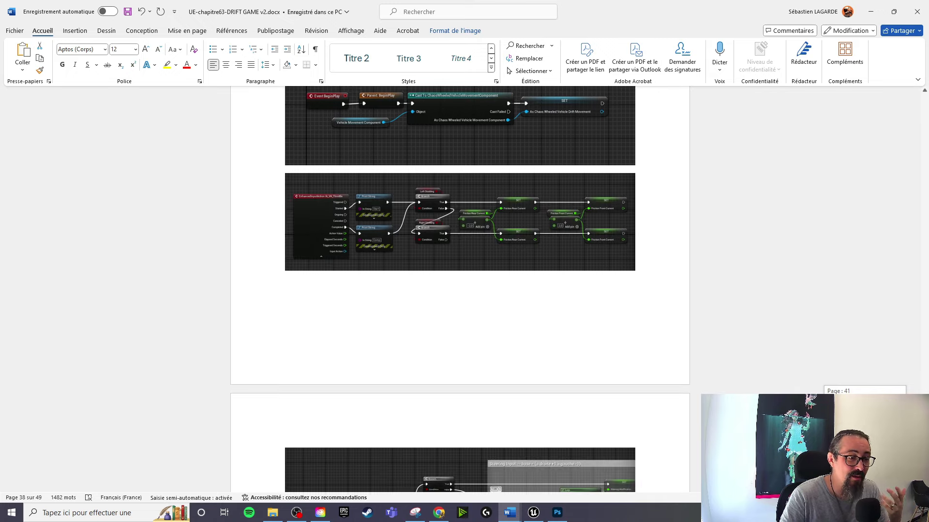
scroll(460, 290, "down", 3)
scroll(459, 290, "down", 3)
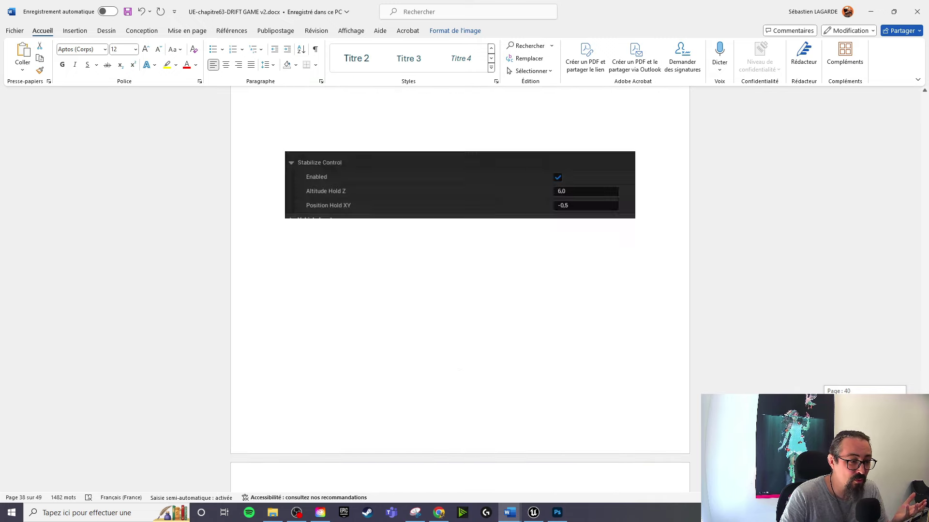
scroll(460, 291, "down", 3)
left_click(561, 515)
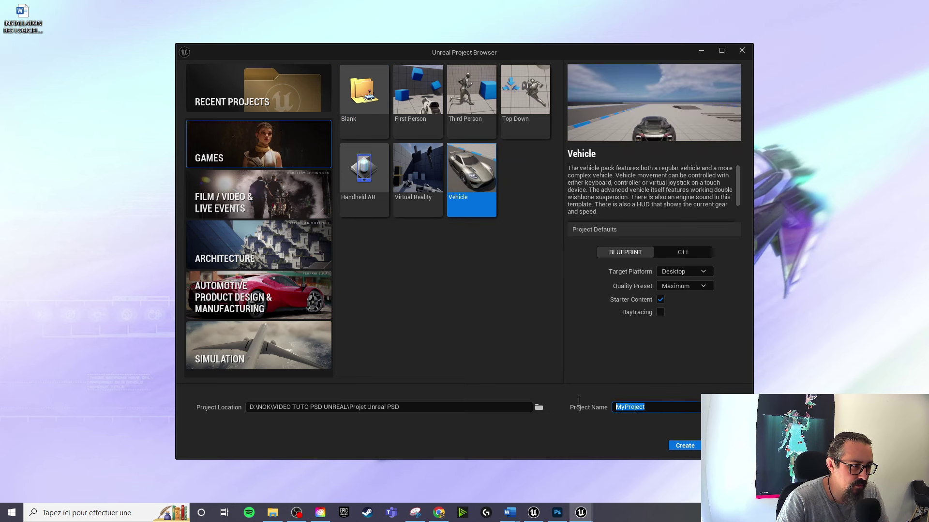
Create a Vehicle-template project named NokSebCar in the CARPROJECTYT folder.
type("NokSeb")
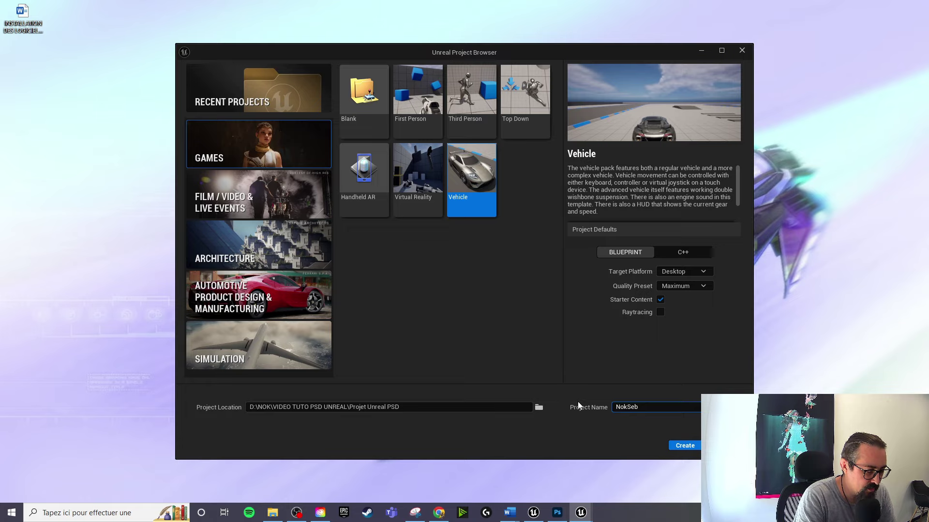
type("Car")
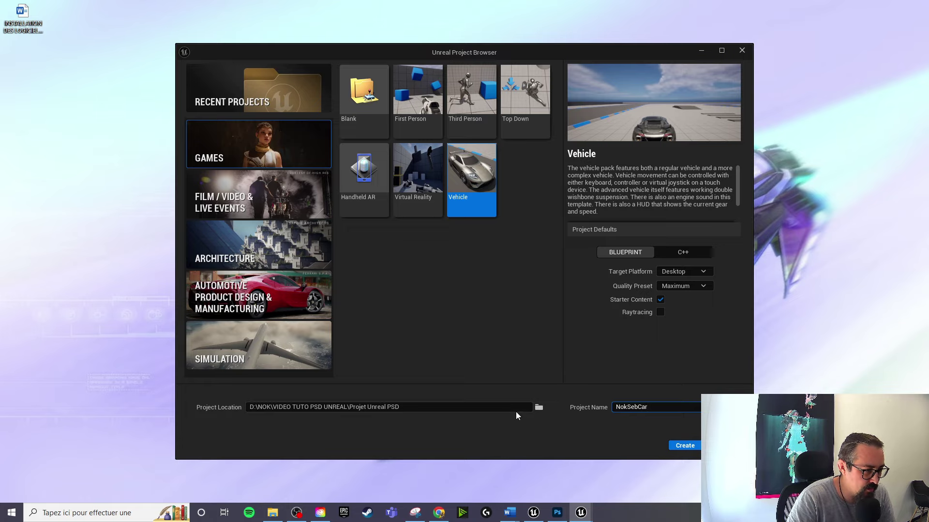
left_click(538, 407)
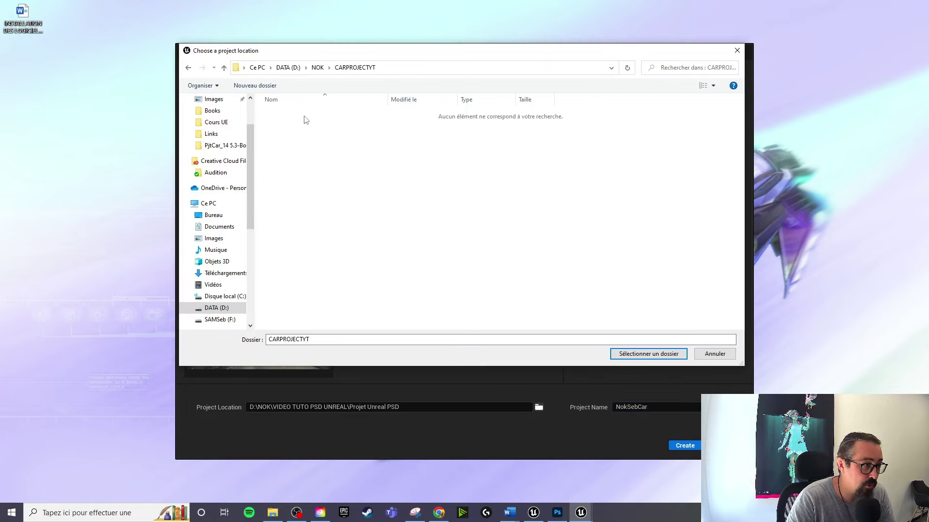
left_click(648, 353)
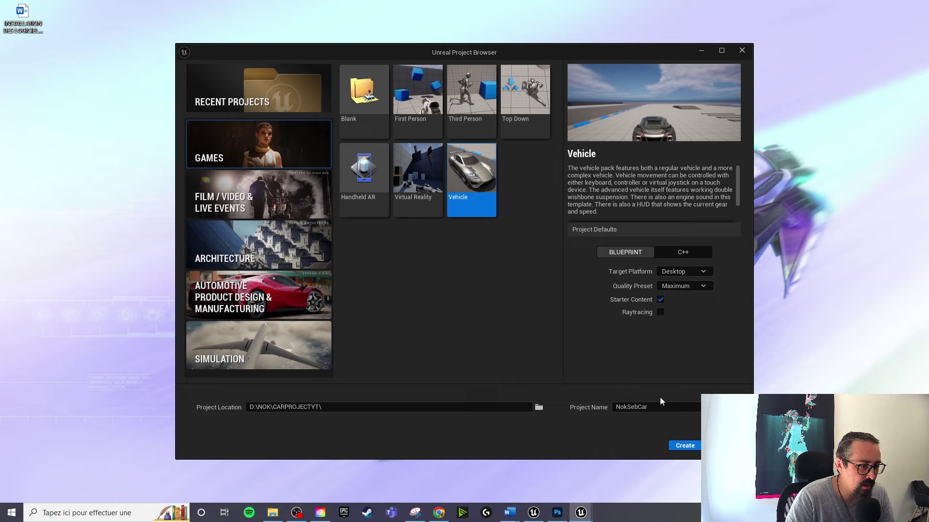
left_click(683, 449)
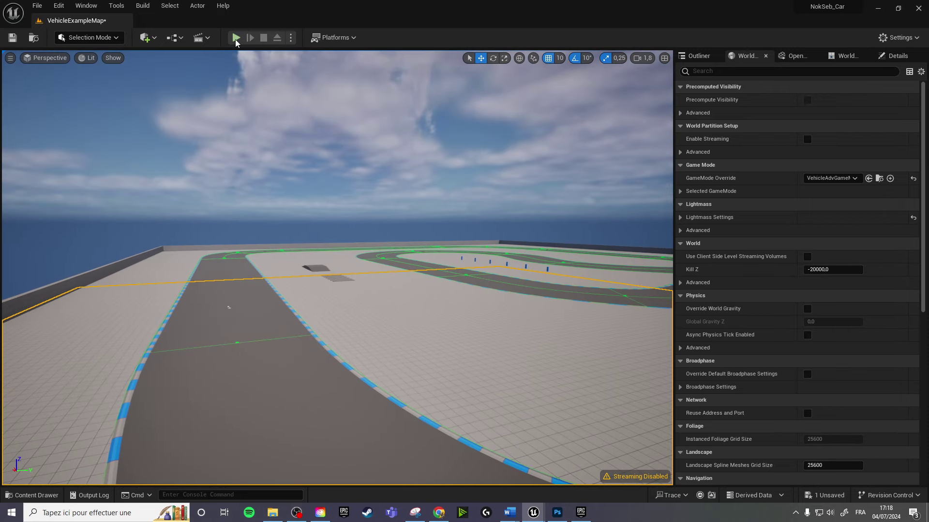
Play the level and test-drive the car (reverse, accelerate, steer right, brake), then stop.
left_click(236, 38)
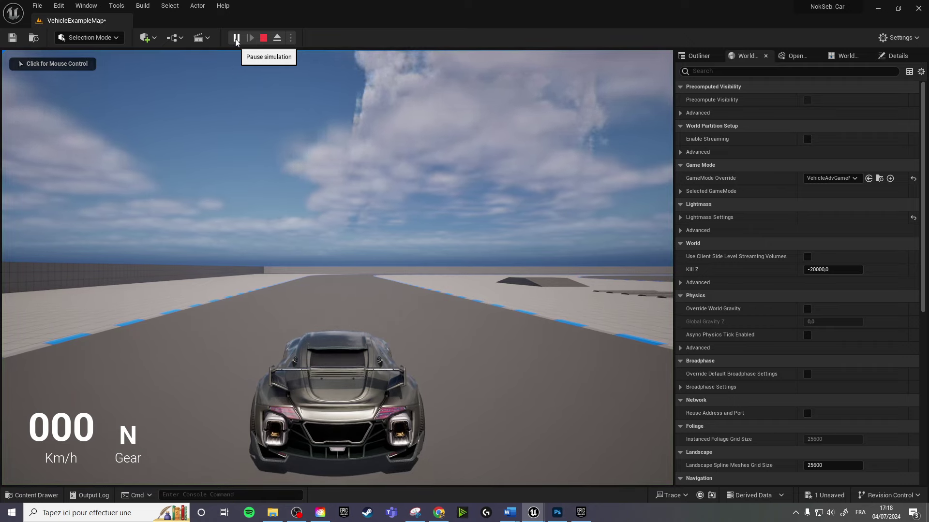
left_click(133, 121)
key("s")
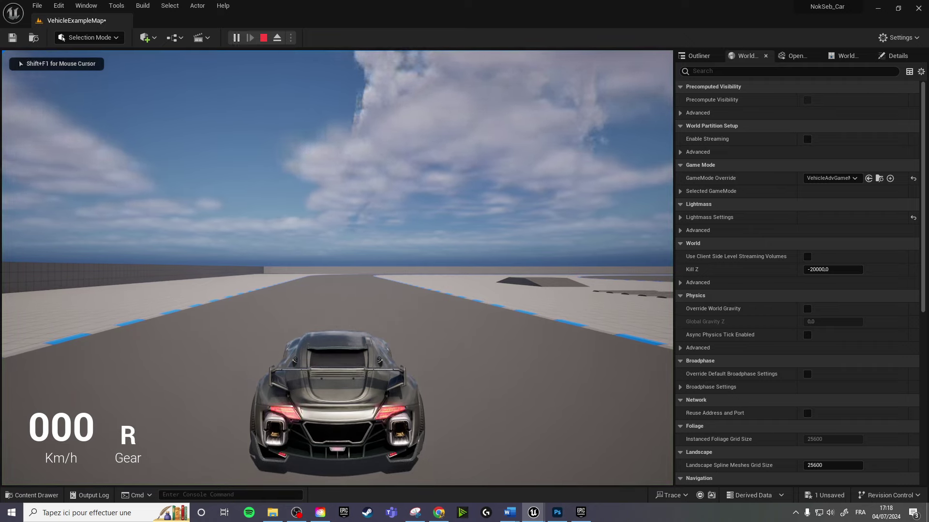
key("w")
key("d")
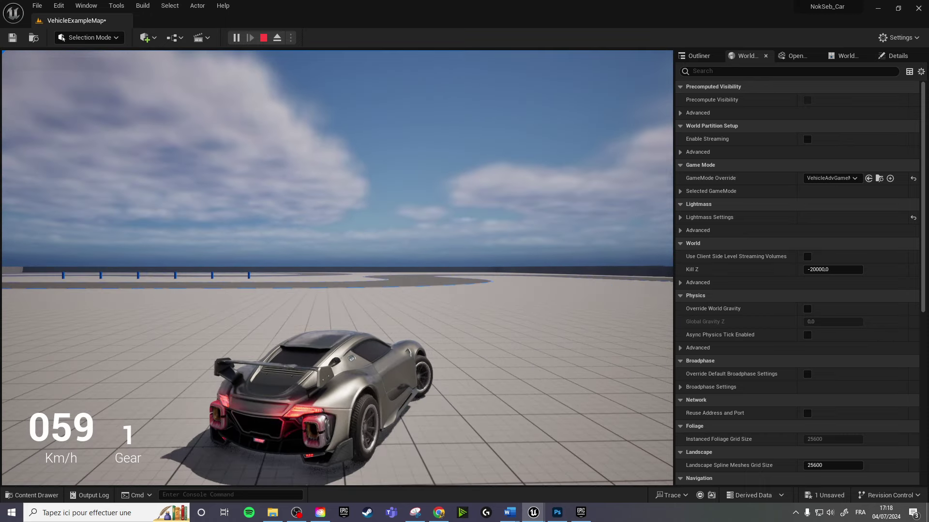
key("s")
key("Escape")
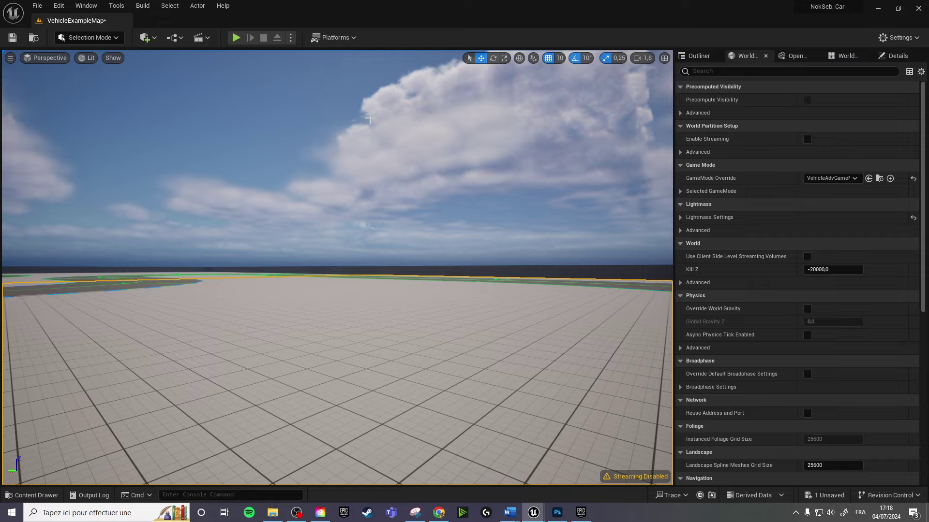
key("alt+Tab")
Search the Library's Vault for vehicle packs and open City Sample Vehicles.
left_click(291, 27)
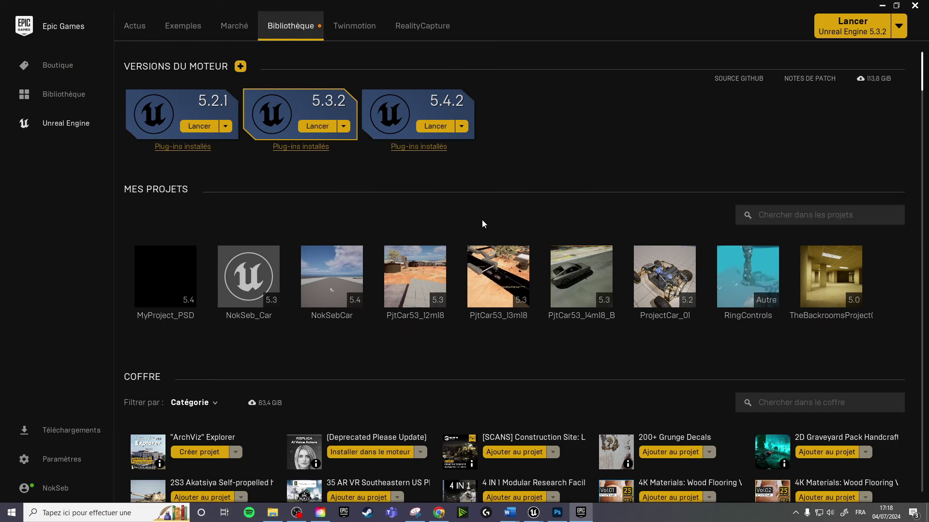
scroll(547, 349, "down", 1)
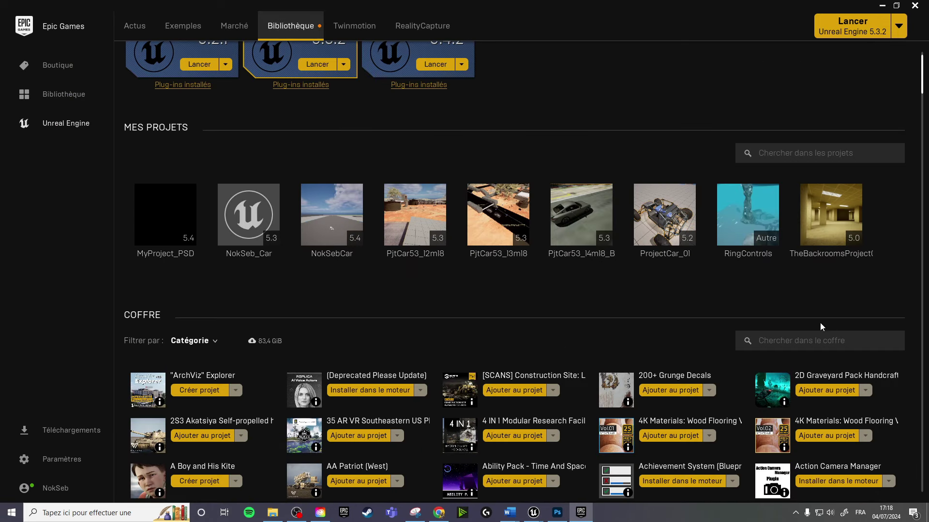
left_click(798, 340)
type("vhe")
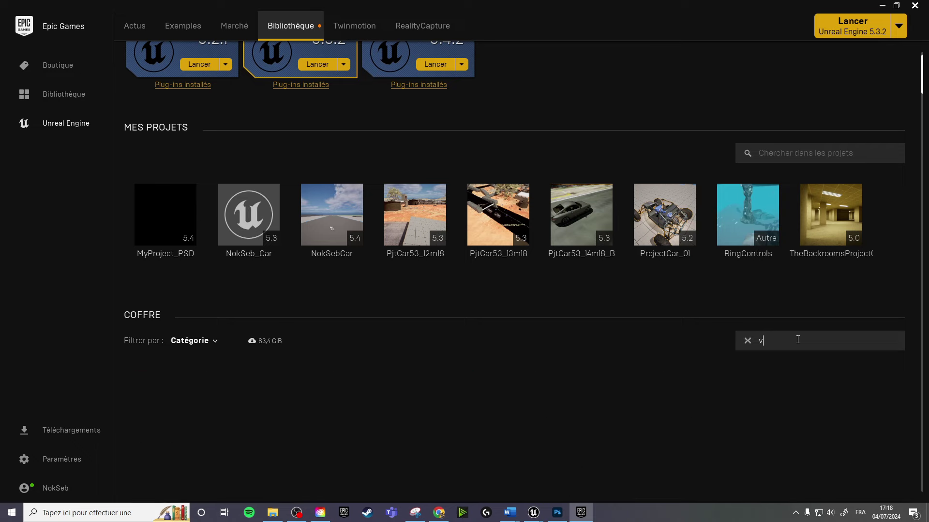
key("BackSpace")
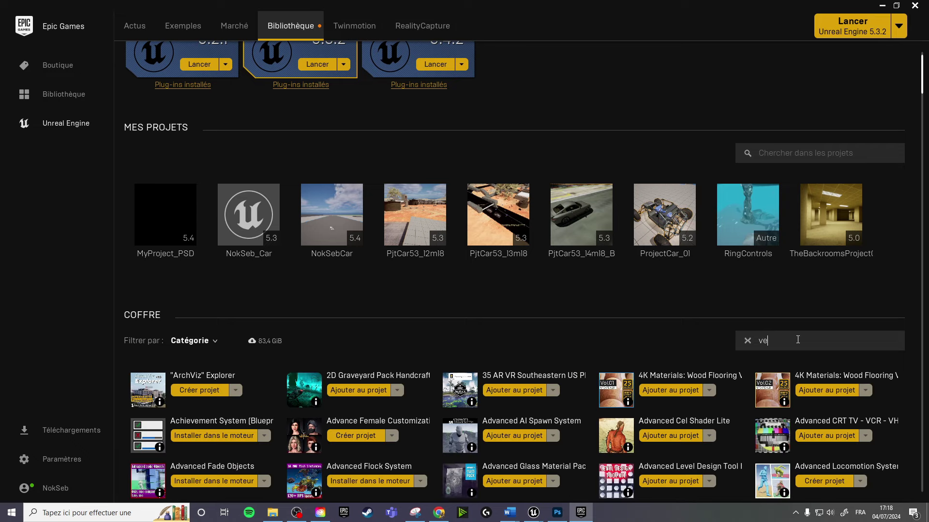
type("e")
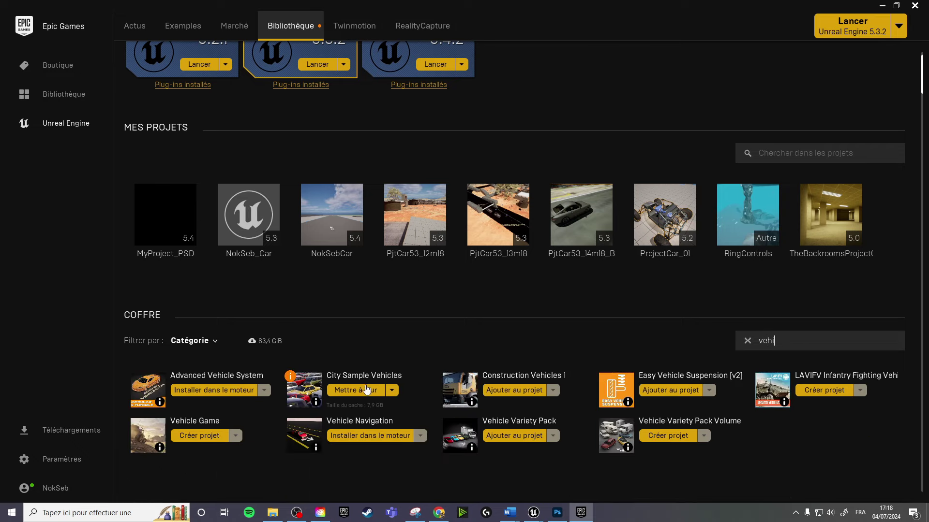
mouse_move(293, 380)
left_click(308, 396)
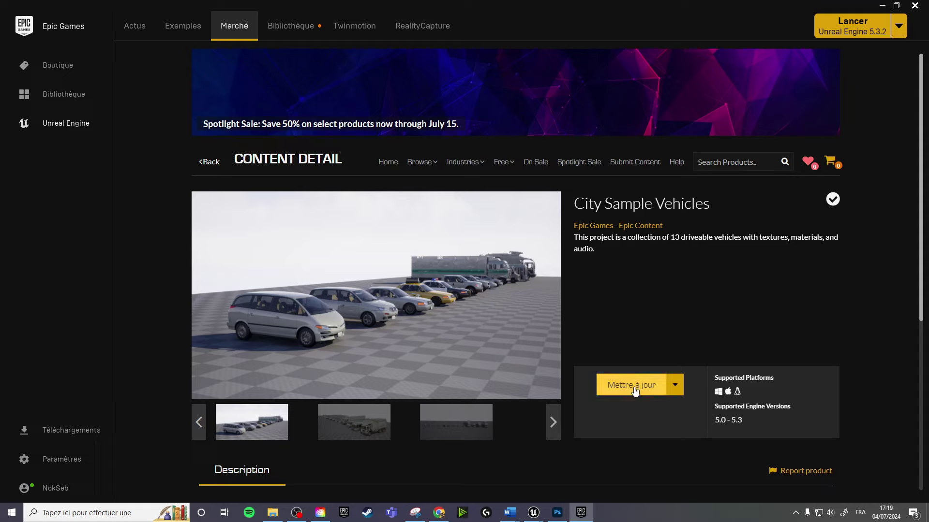
Update City Sample Vehicles and add it to the NokSeb_Car project.
left_click(633, 386)
left_click(675, 387)
left_click(631, 386)
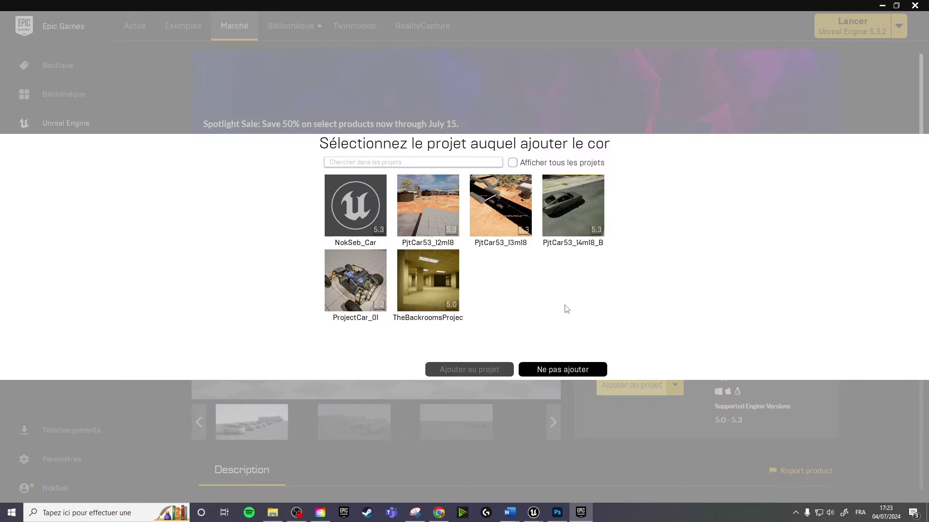
left_click(338, 202)
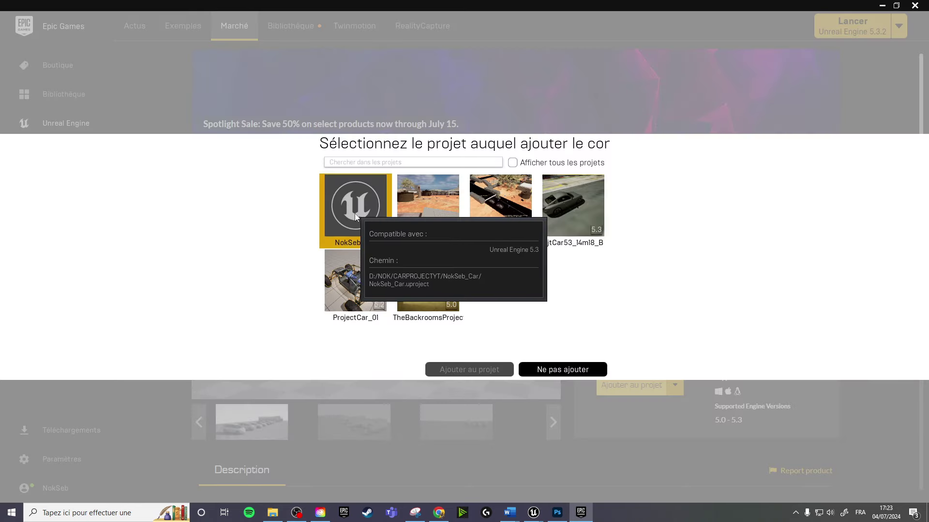
left_click(466, 369)
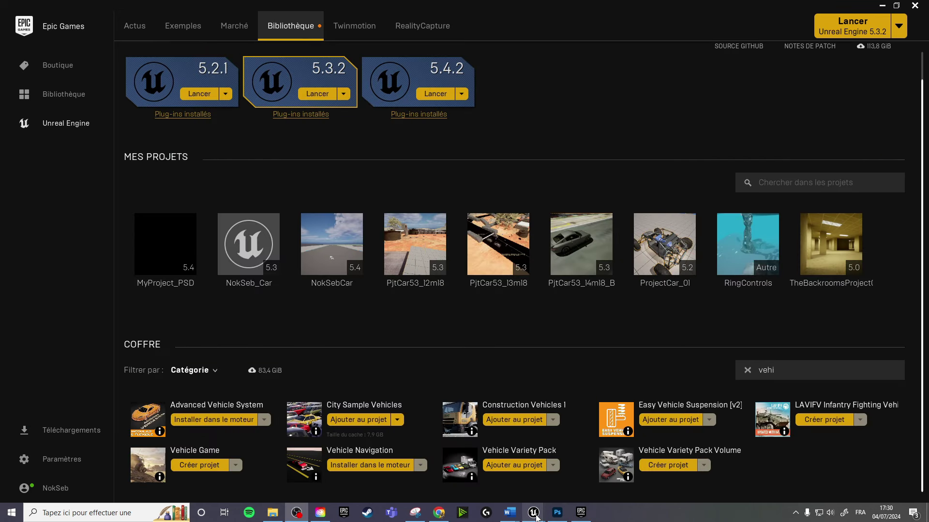
Open CitySampleVehicles > Blueprint in the Content Drawer to show BP_Vehicle and F_VehicleColor.
mouse_move(533, 512)
left_click(617, 493)
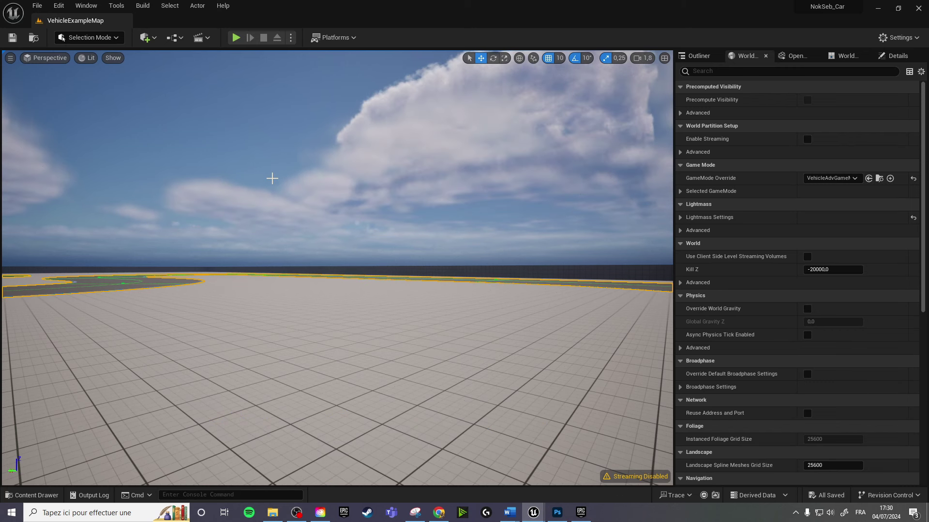
right_click_drag(337, 165, 364, 264)
key("ctrl+space")
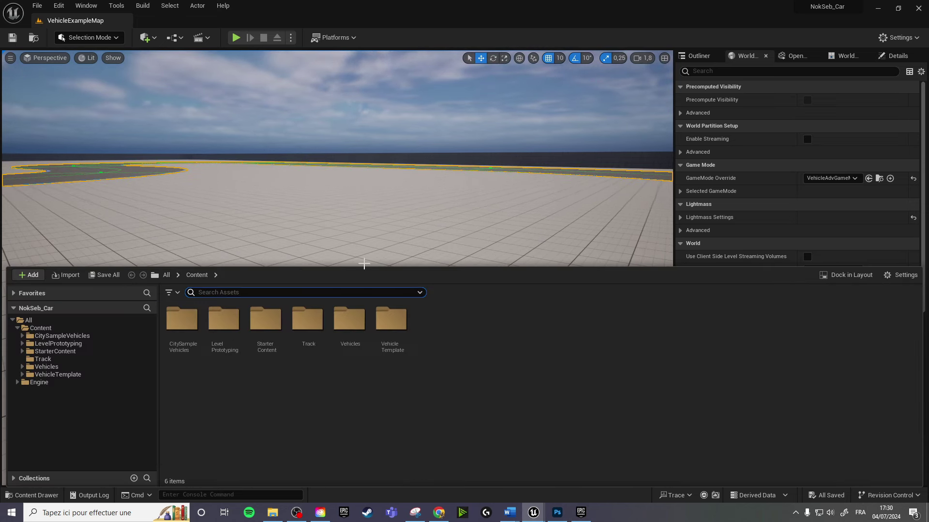
double_click(176, 327)
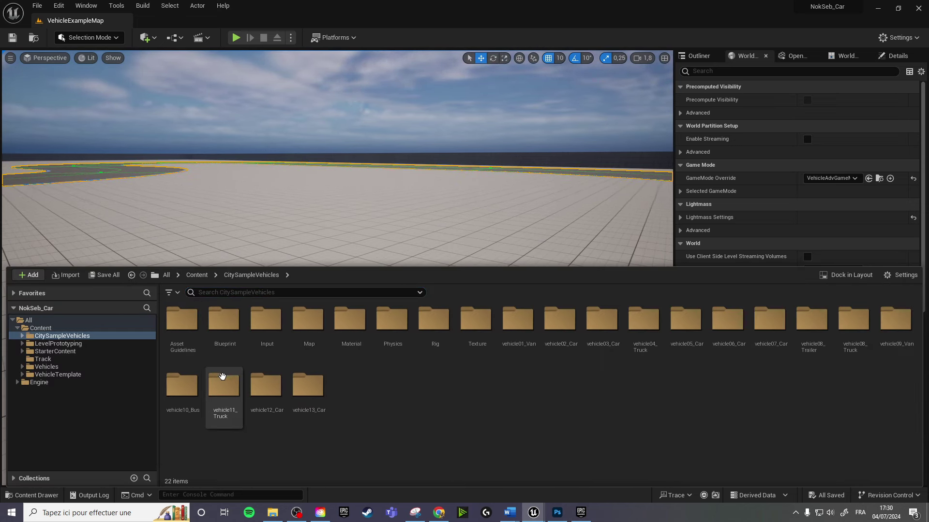
double_click(221, 329)
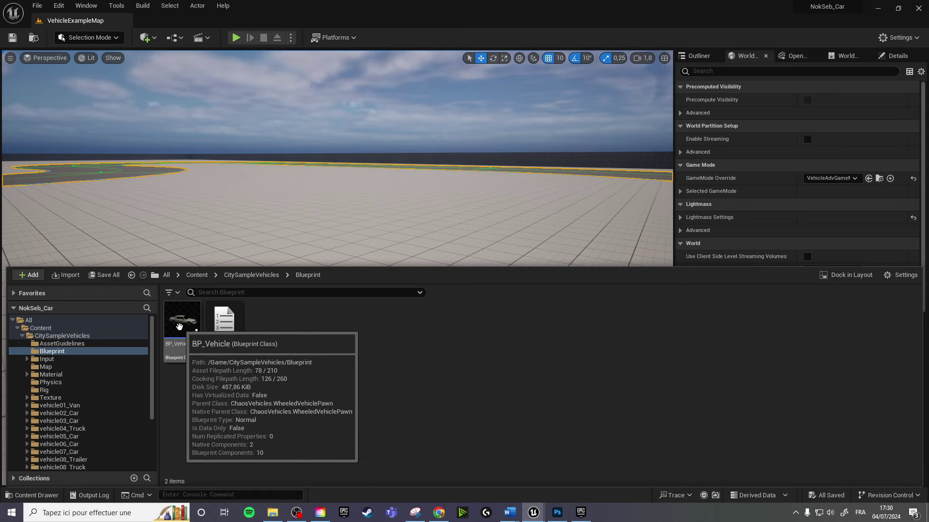
left_click(256, 276)
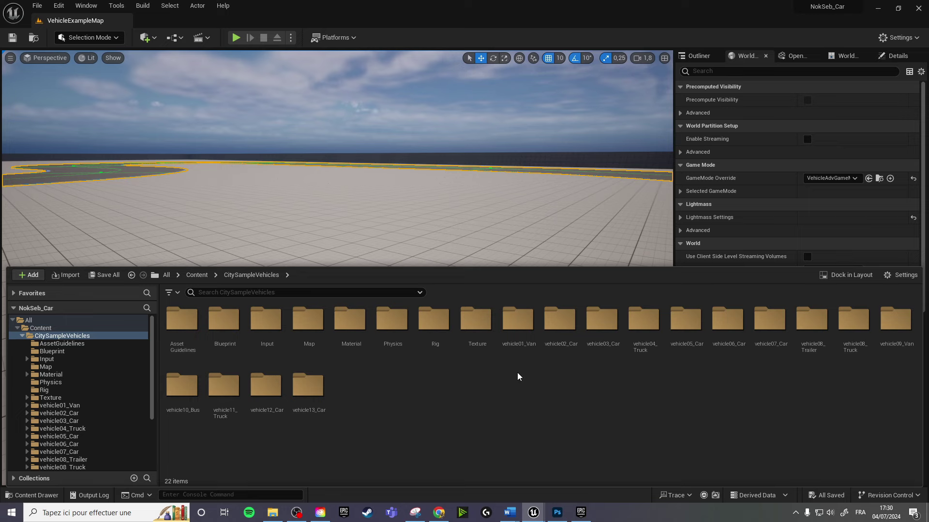
double_click(224, 321)
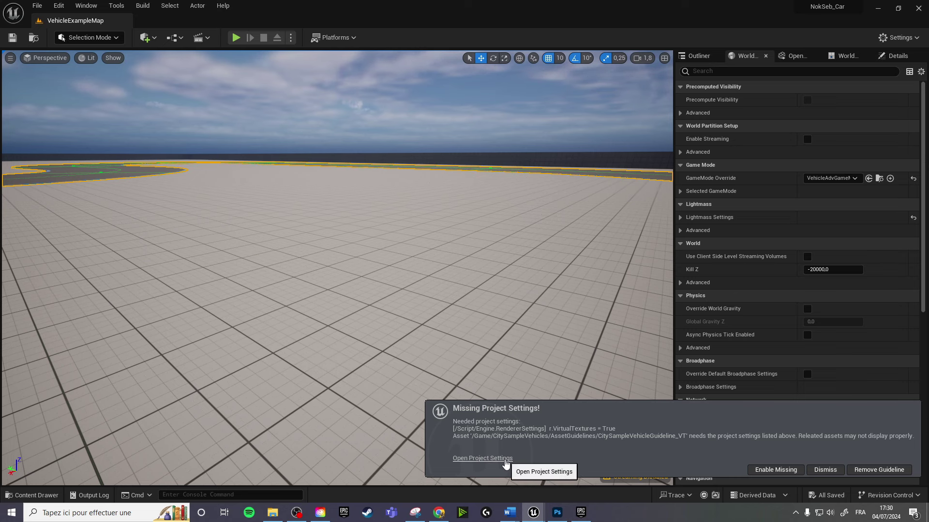
Turn on Enable virtual texture support in Project Settings and restart the editor.
left_click(492, 463)
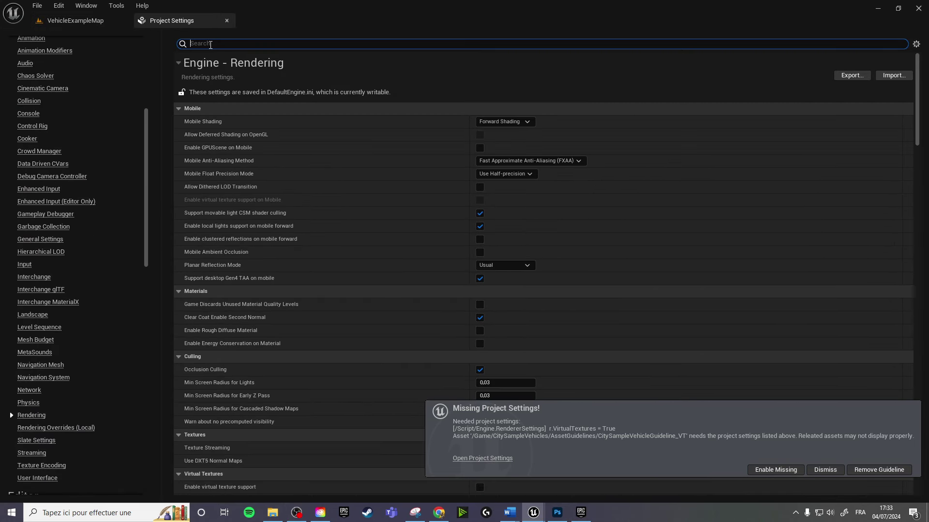
type("en")
key("BackSpace")
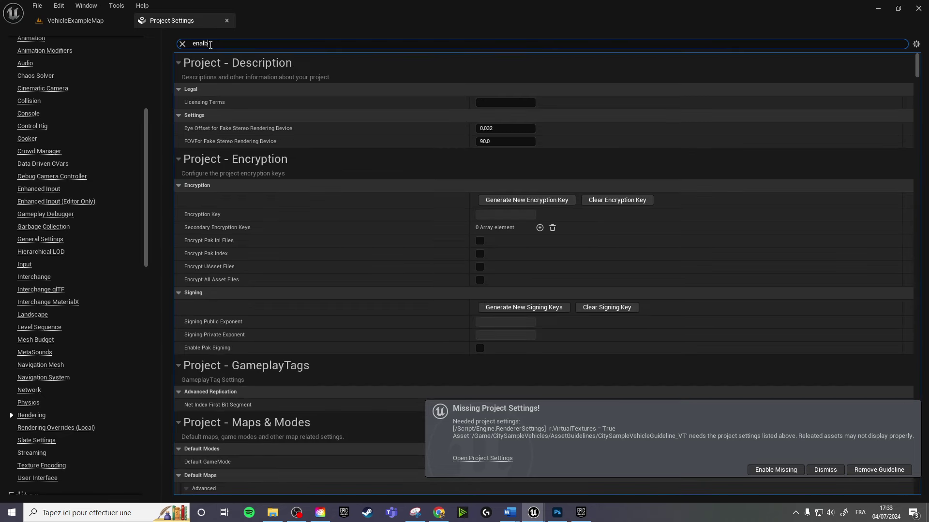
type("ble te")
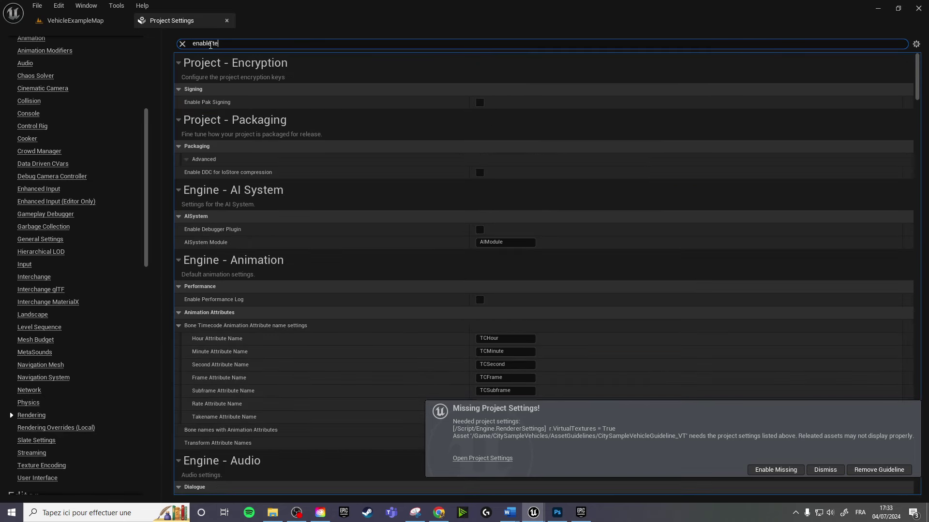
type("xtu")
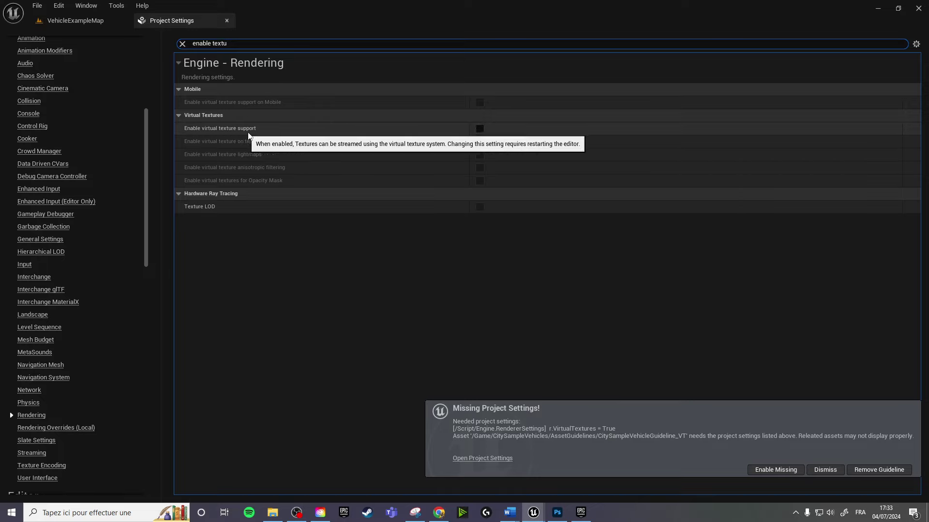
left_click(480, 129)
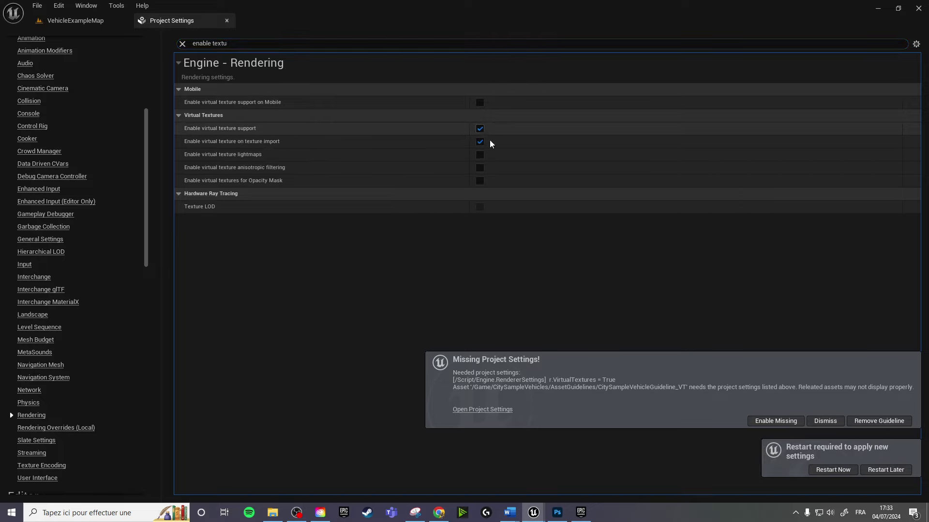
left_click(833, 470)
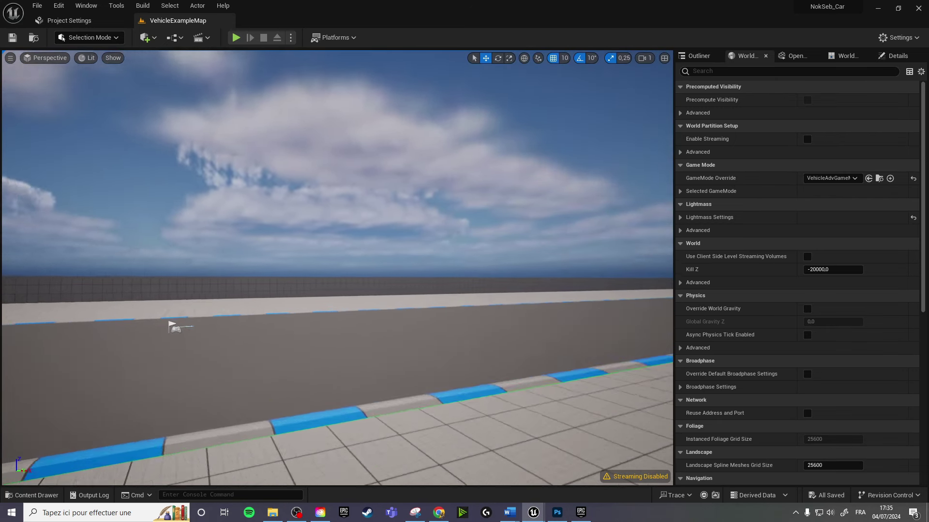
Delete the Player Start from the level.
mouse_move(333, 291)
right_mouse_down()
mouse_move(285, 310)
mouse_move(330, 212)
right_mouse_up()
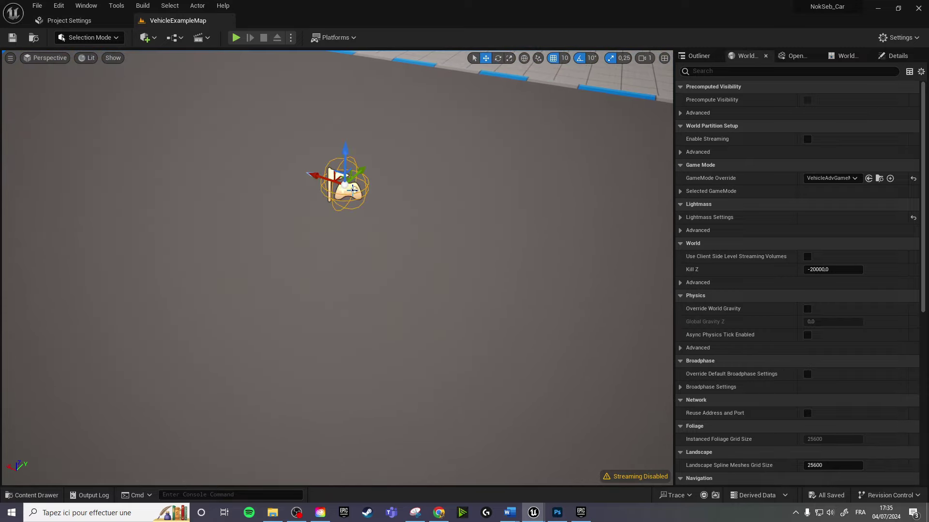
key("Delete")
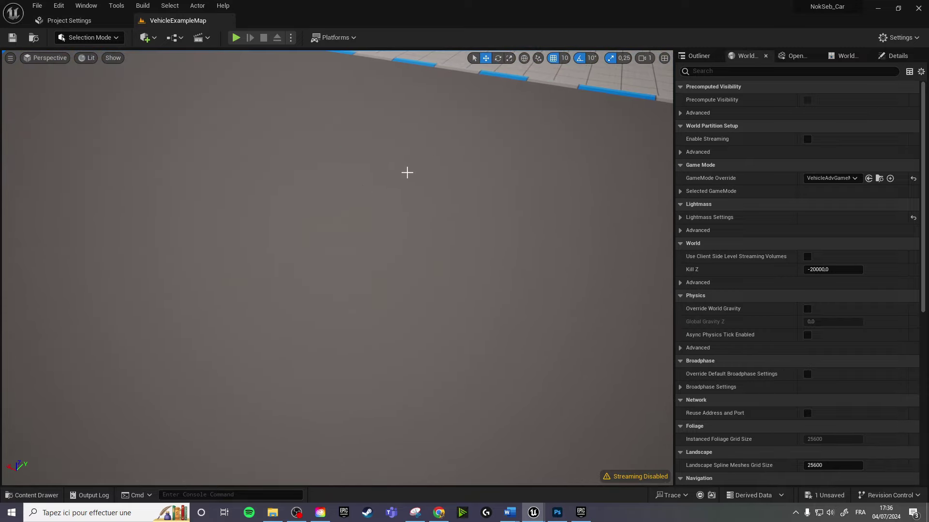
right_click_drag(406, 172, 416, 172)
Browse the CitySampleVehicles folders and open vehicle06_Car to show BP_vehicle06_Car.
key("ctrl+space")
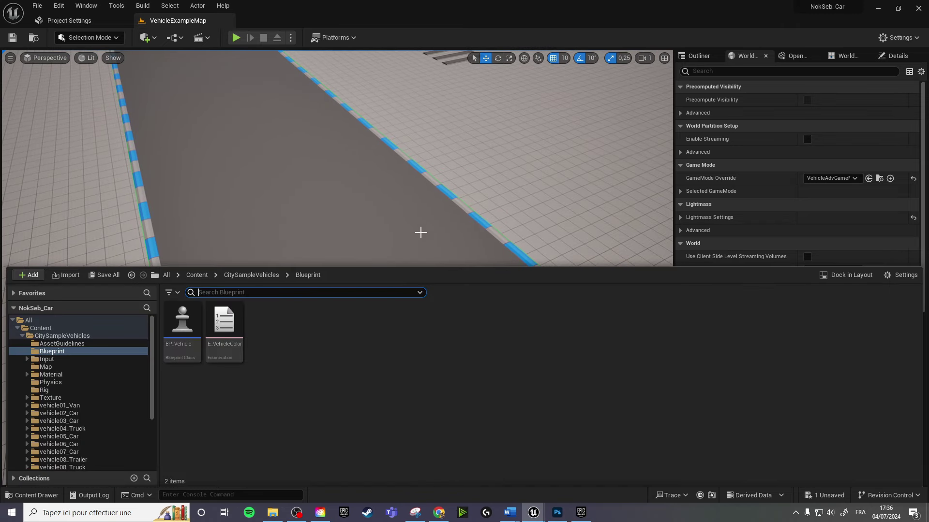
left_click(259, 281)
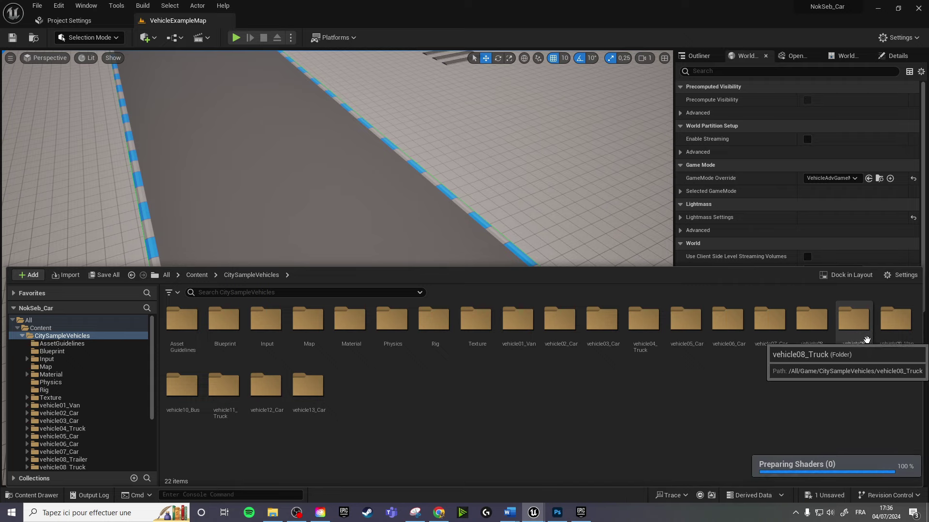
double_click(866, 339)
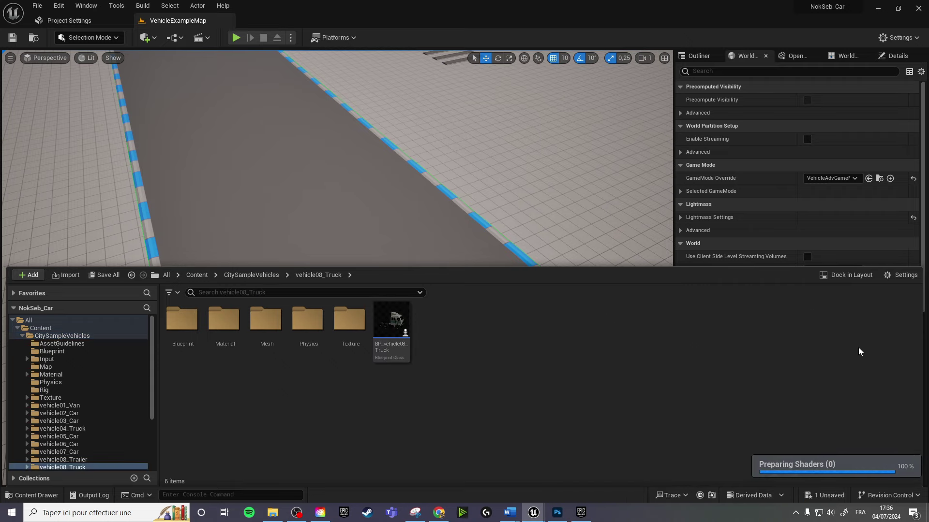
left_click(237, 279)
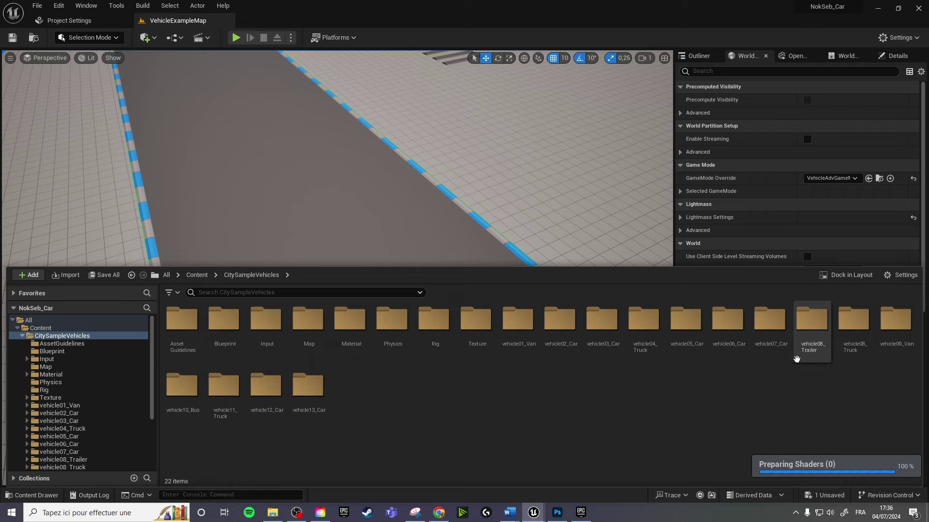
double_click(771, 350)
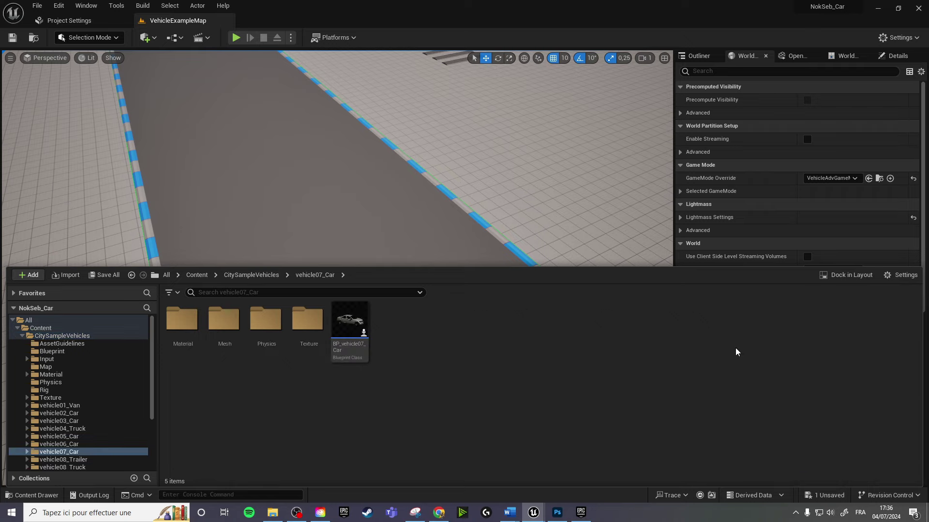
left_click(266, 280)
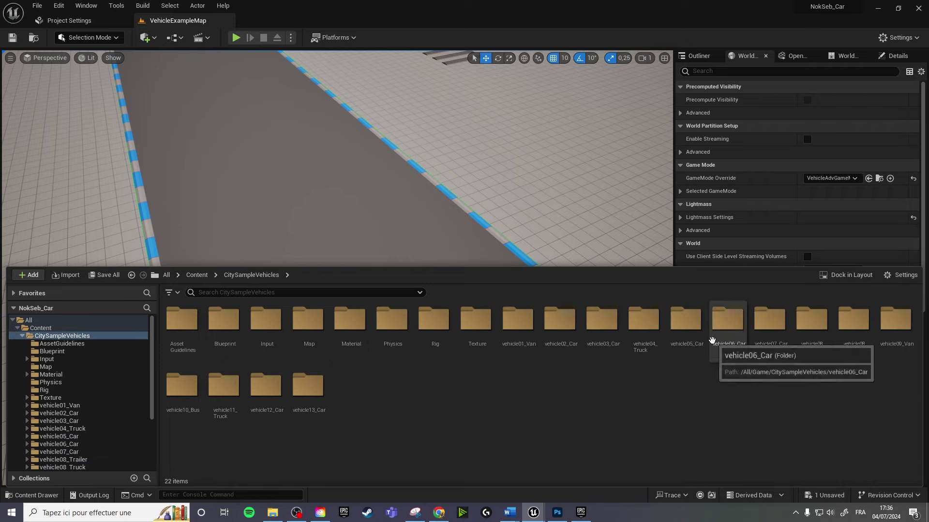
double_click(713, 345)
left_click(271, 276)
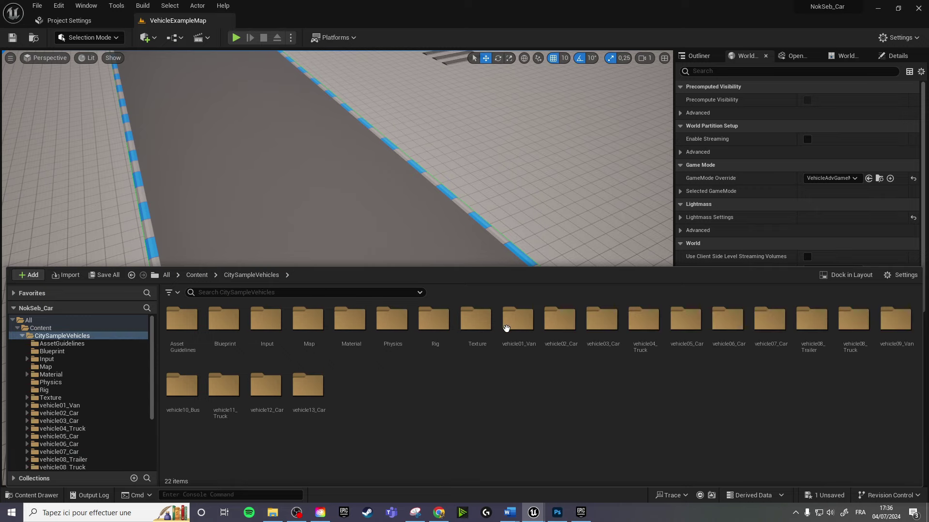
double_click(724, 333)
mouse_move(352, 329)
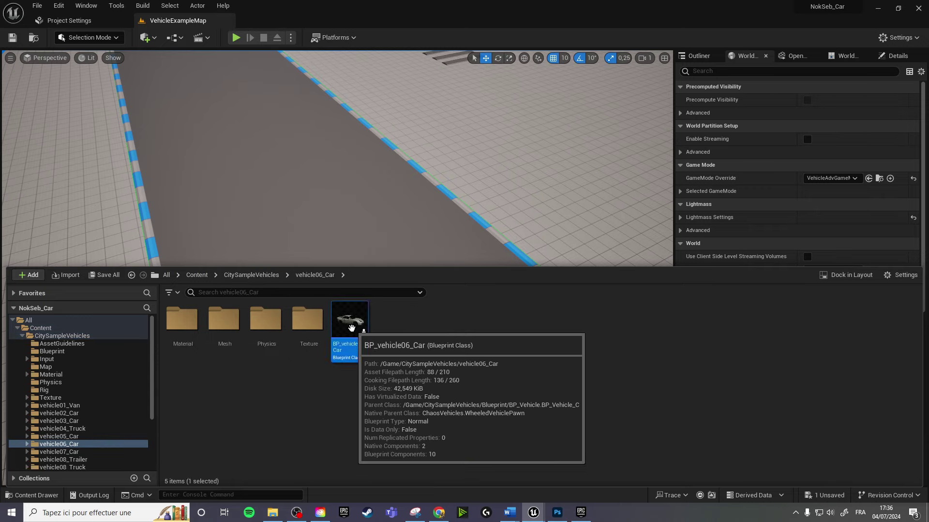
Place BP_vehicle06_Car on the track, set Auto Possess Player to Player 0, and Play.
left_click_drag(352, 328, 281, 205)
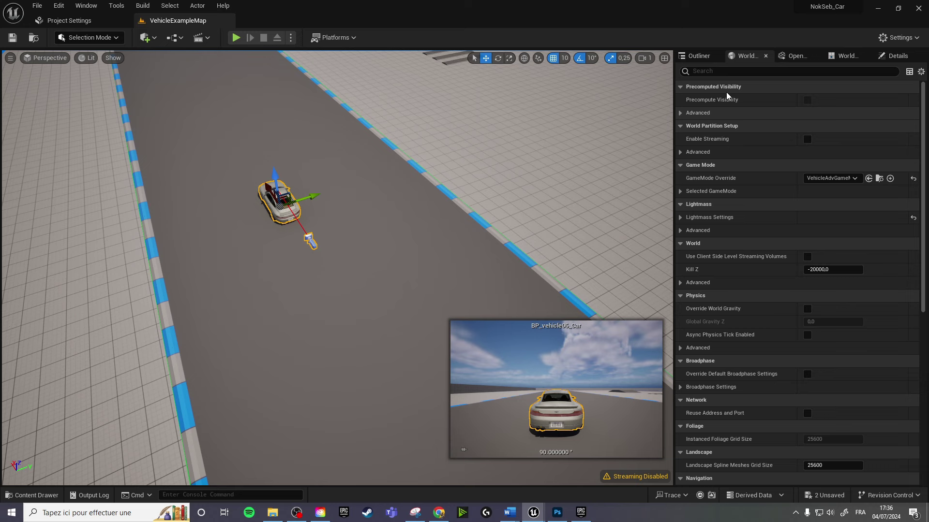
left_click(723, 71)
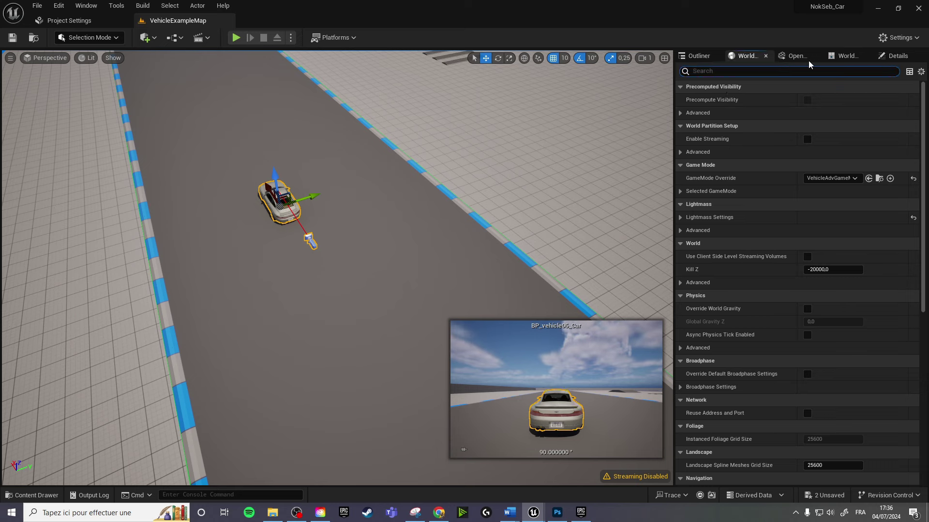
left_click(900, 56)
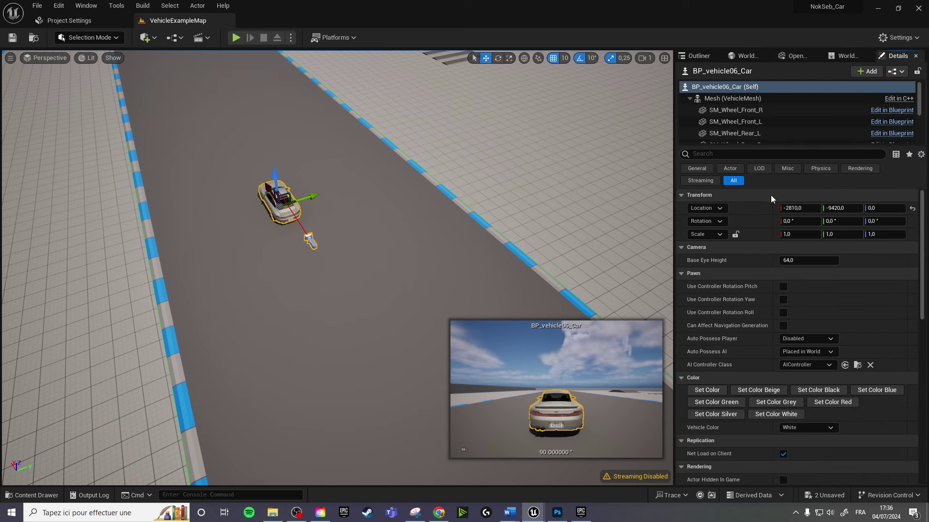
left_click(741, 154)
type("au")
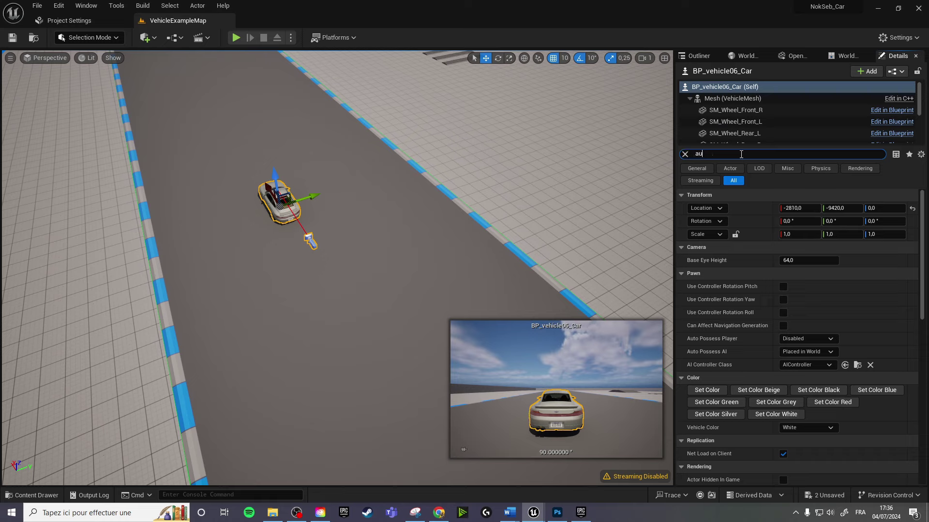
type("to poss")
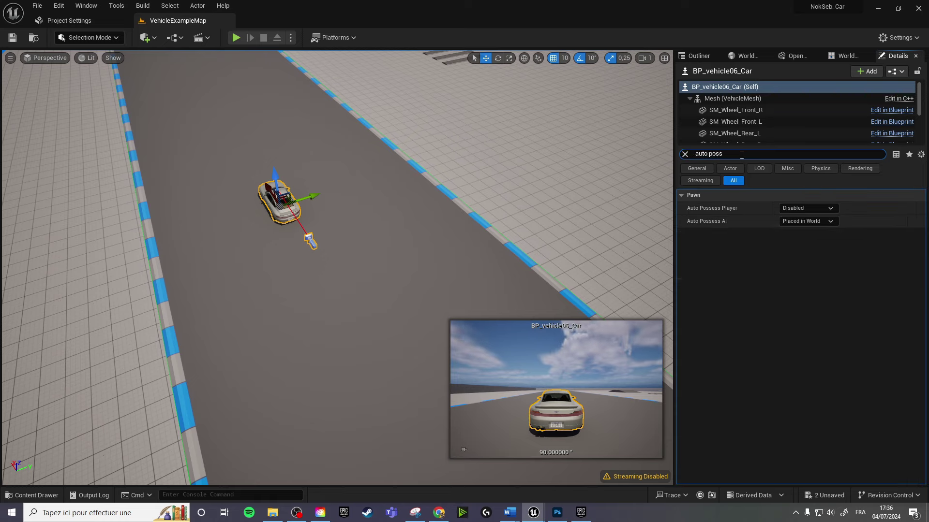
left_click(796, 227)
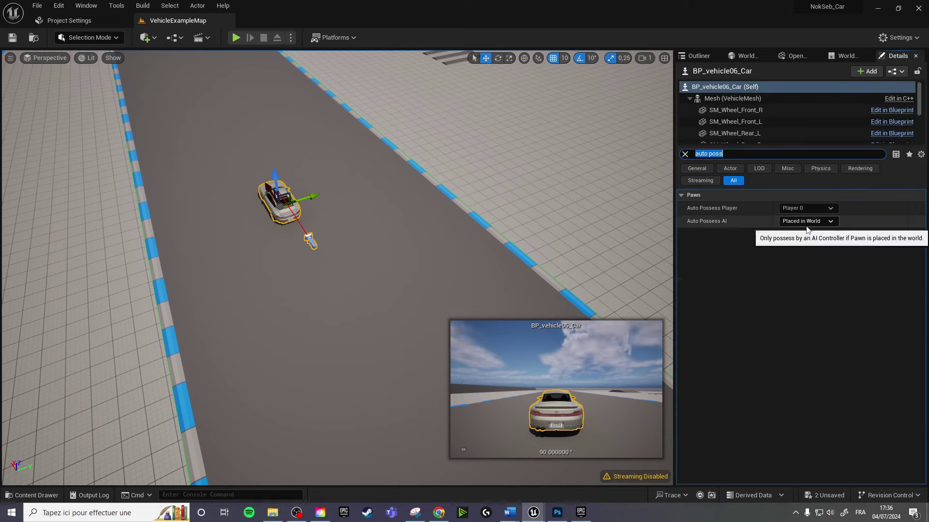
left_click(235, 39)
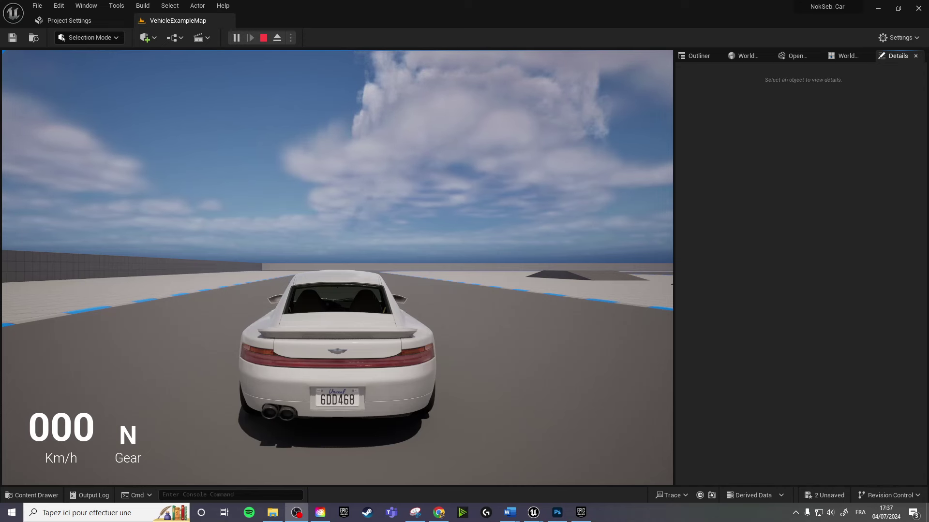
Drive the car around the track with W, A and D until it rolls onto the tiled runoff.
left_click(66, 283)
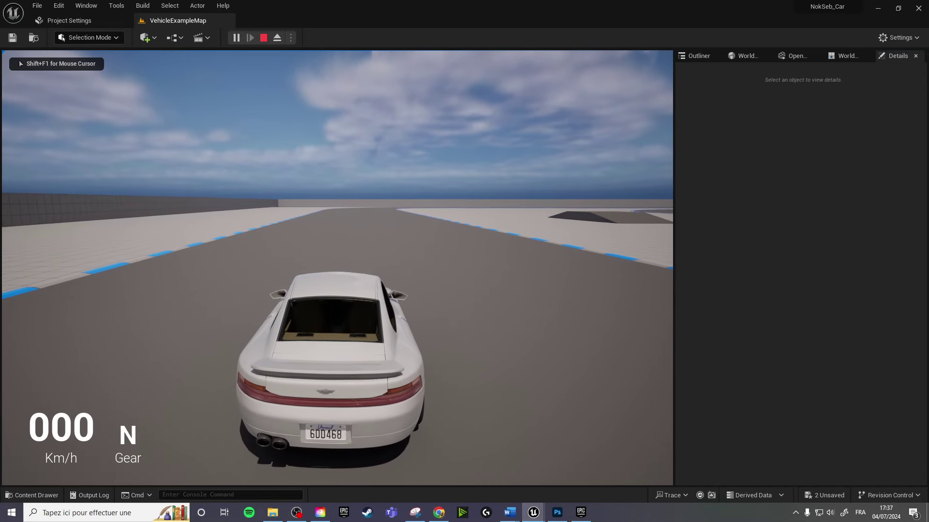
key("w")
key("a")
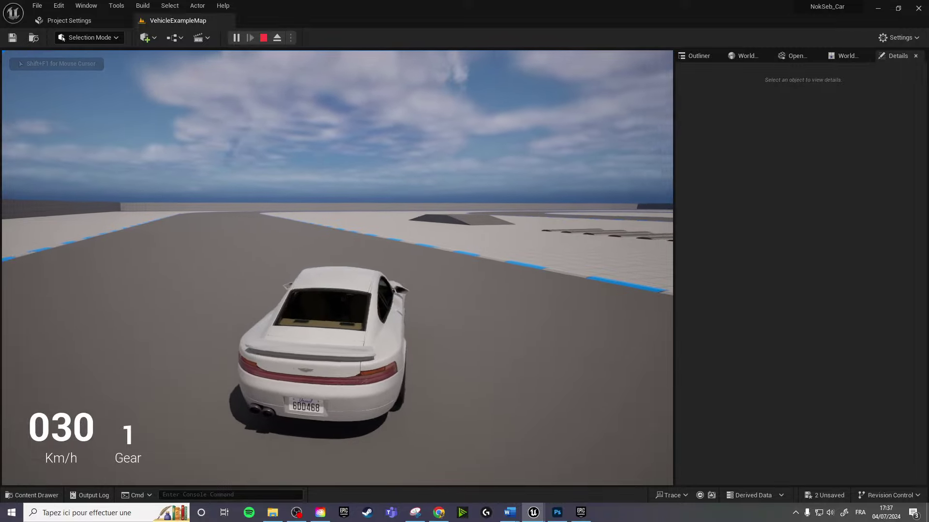
key("w")
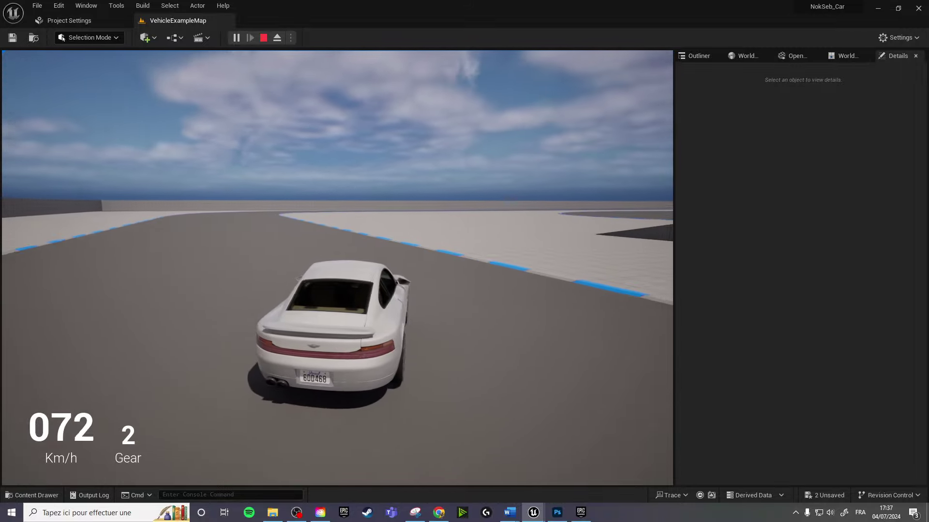
key("d")
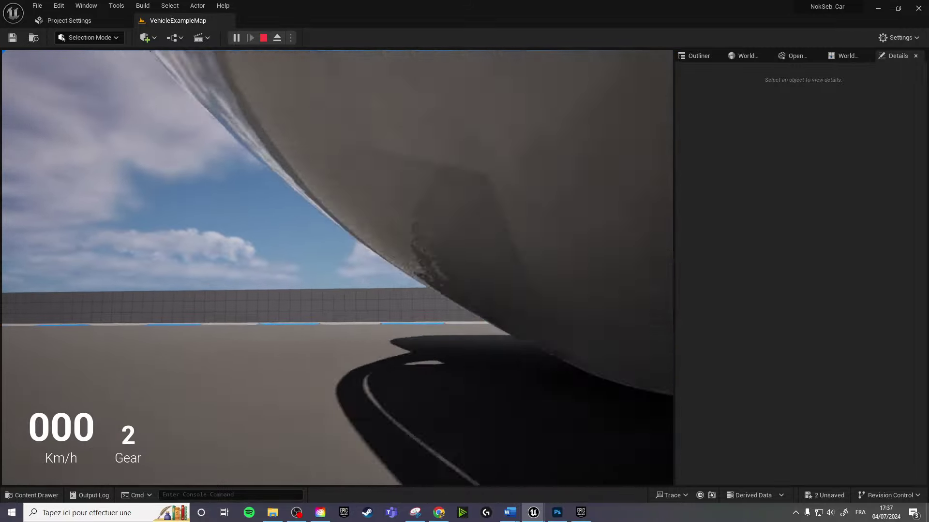
key("w")
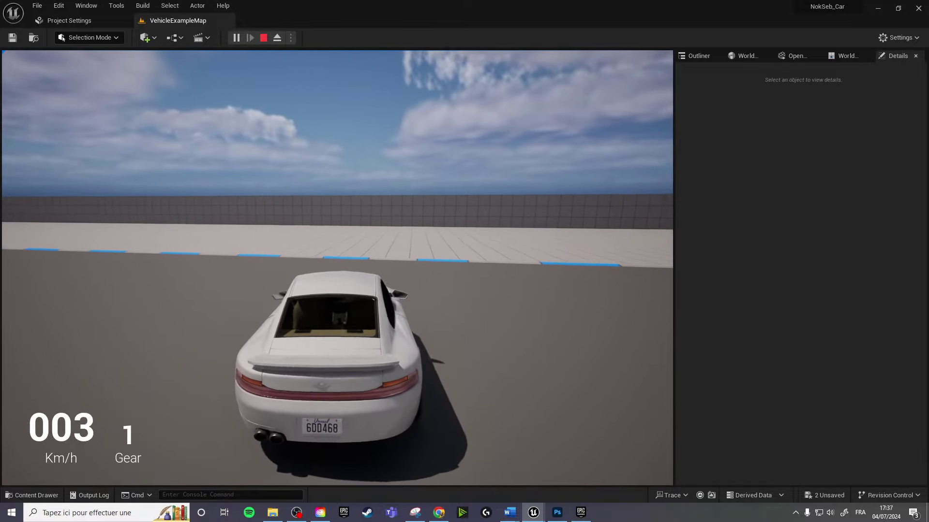
key("d")
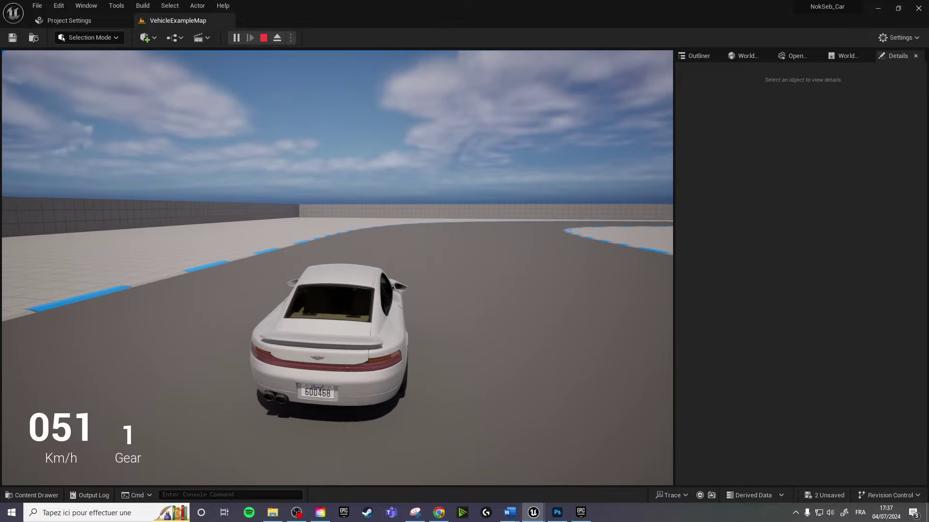
key("w")
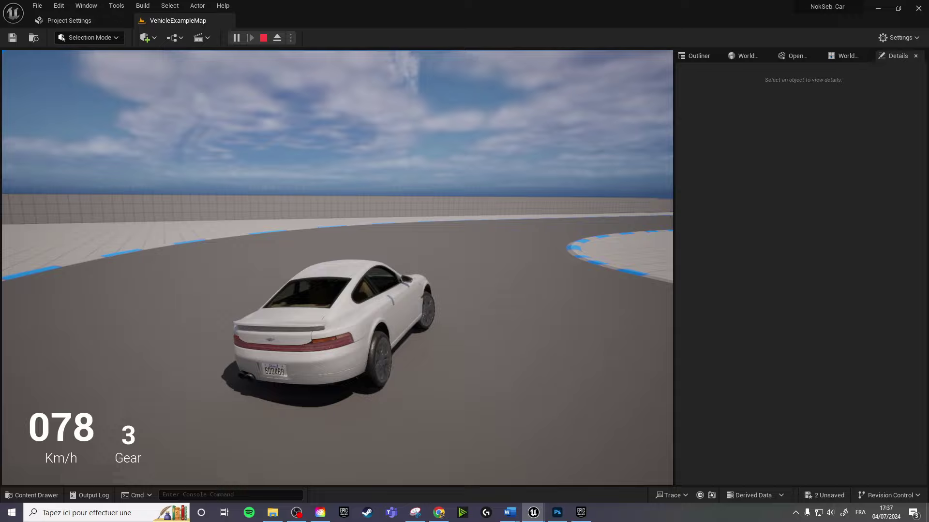
key("a")
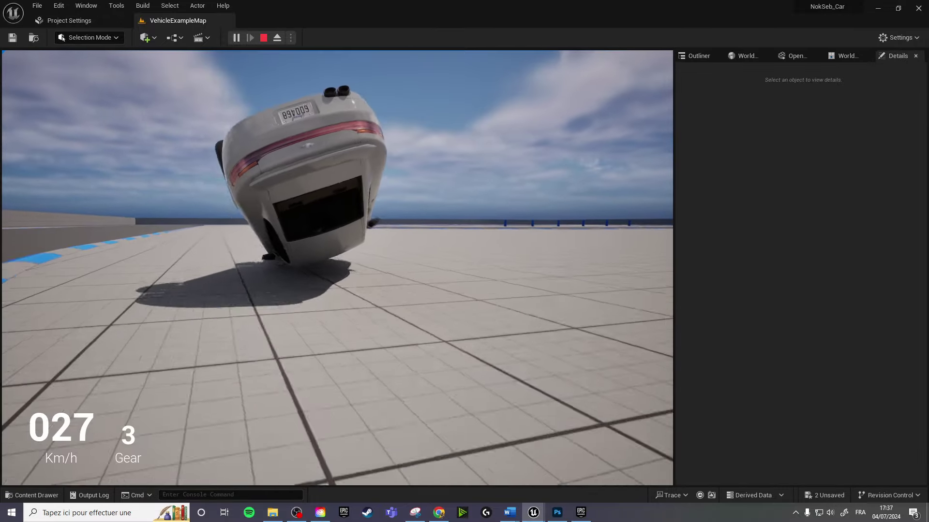
Stop play, then frame the placed car close up along its side toward the front wheel, showing the Content Drawer.
key("Escape")
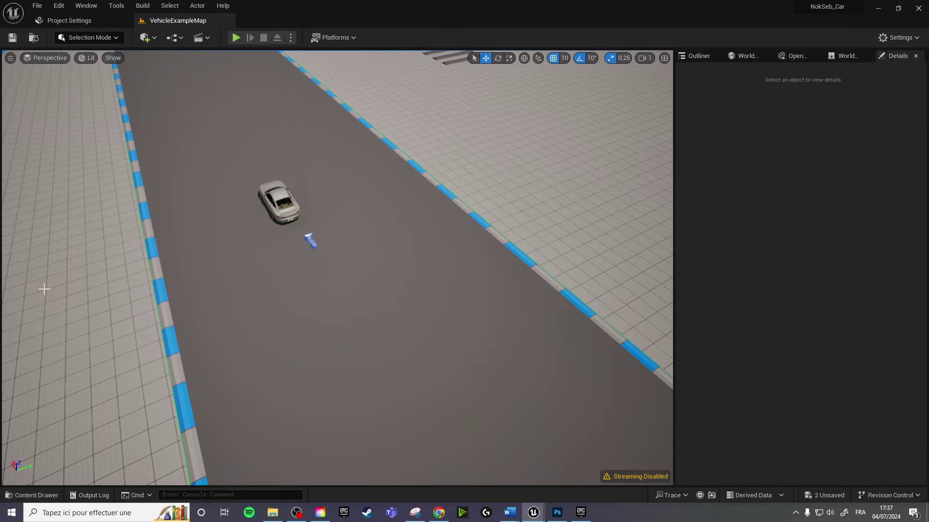
left_click(278, 203)
key("f")
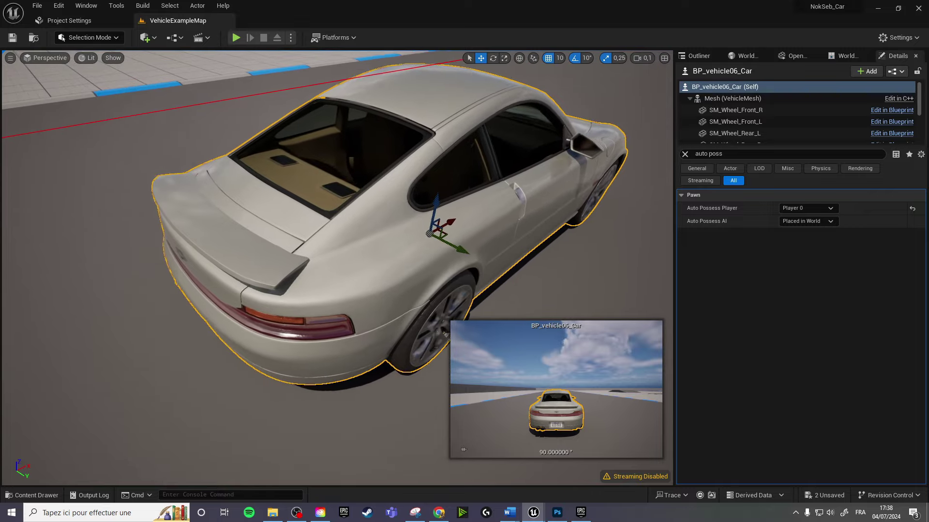
right_click_drag(432, 314, 432, 313)
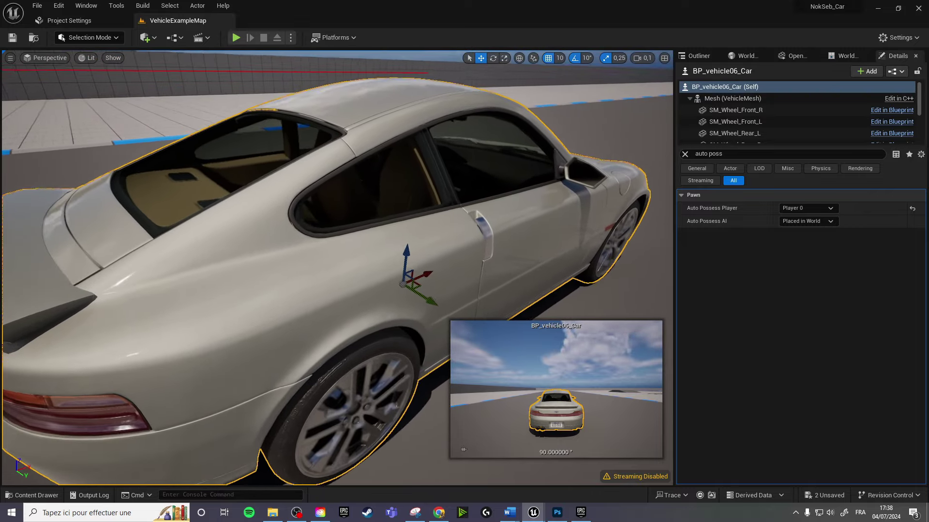
right_click_drag(432, 313, 432, 313)
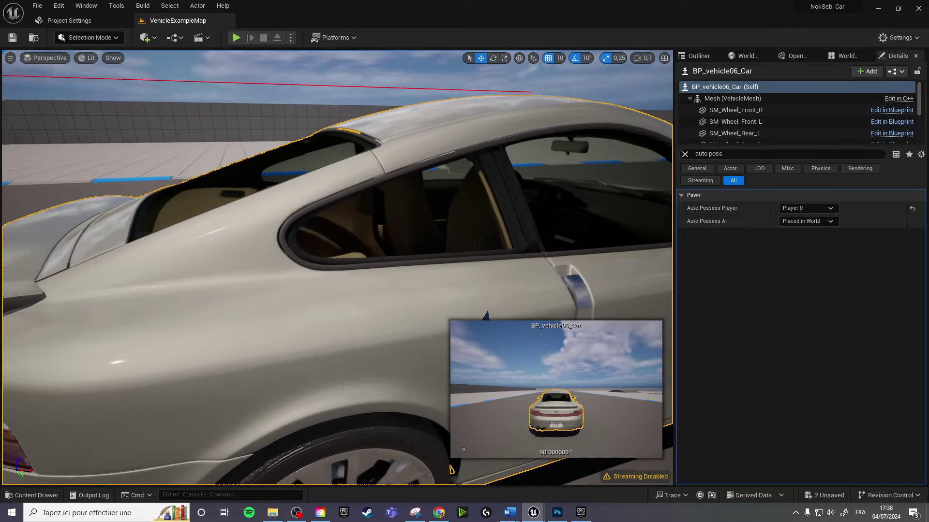
right_click_drag(447, 481, 448, 482)
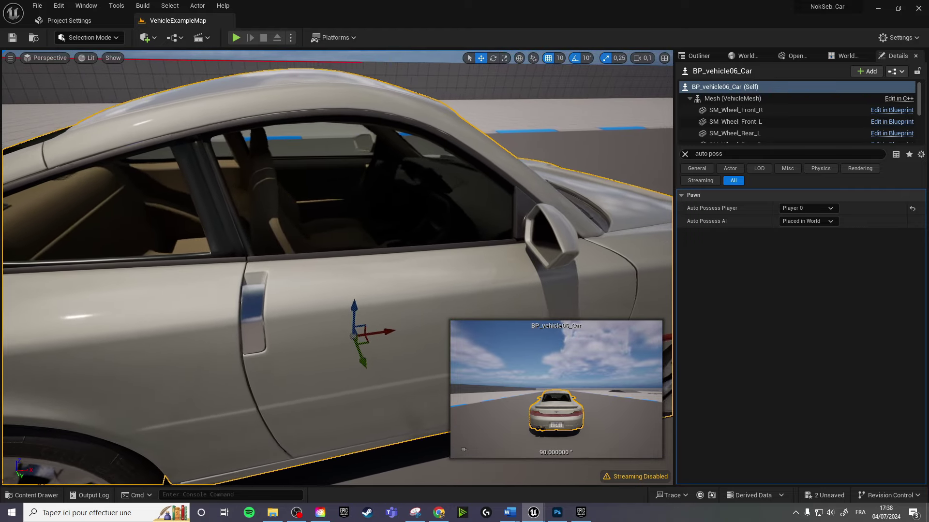
right_click_drag(327, 262, 327, 262)
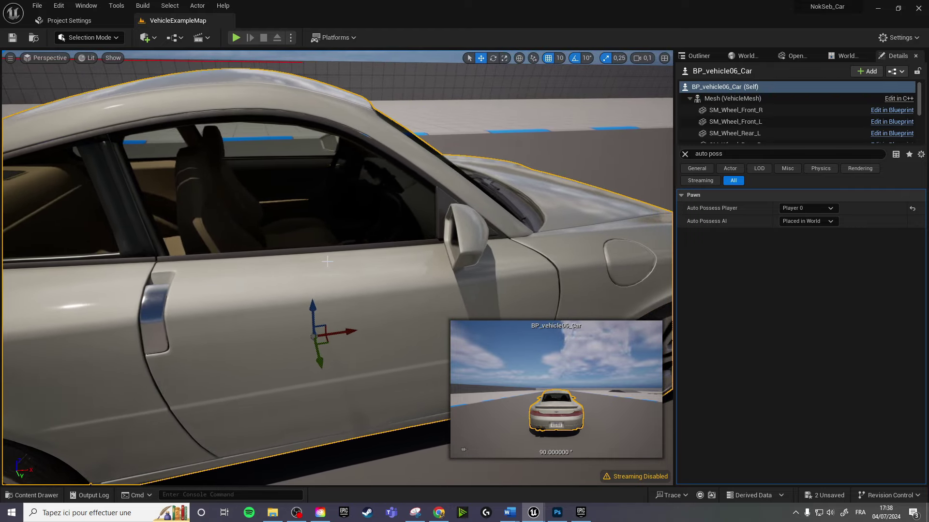
key("ctrl+b")
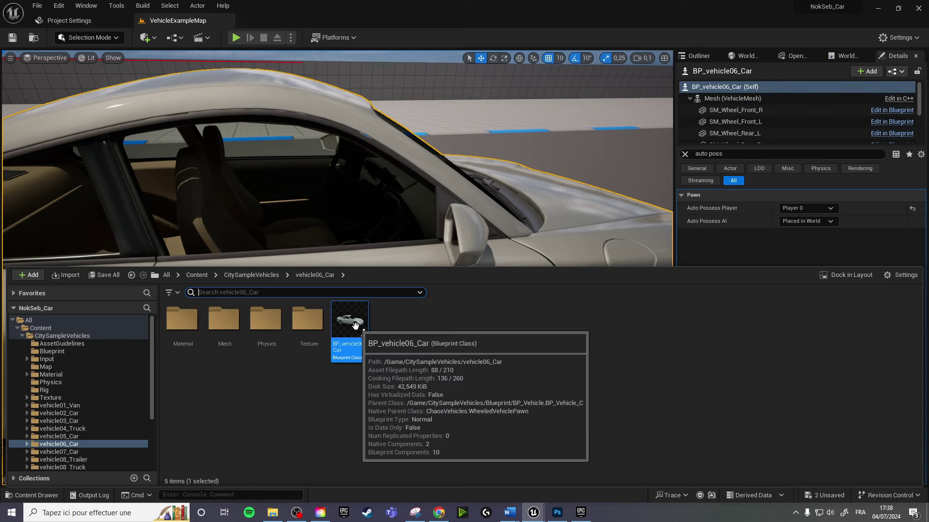
Create a new folder named Game in the top-level Content folder.
left_click(196, 274)
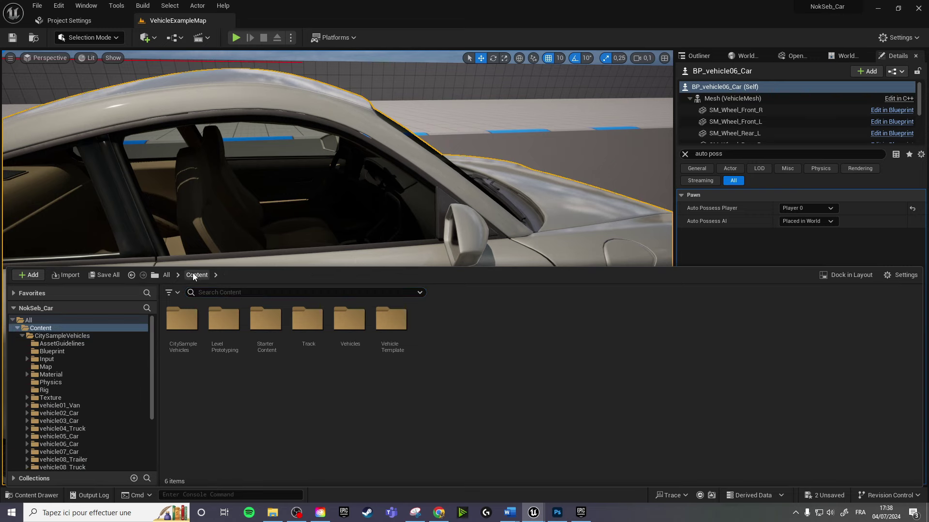
right_click(431, 405)
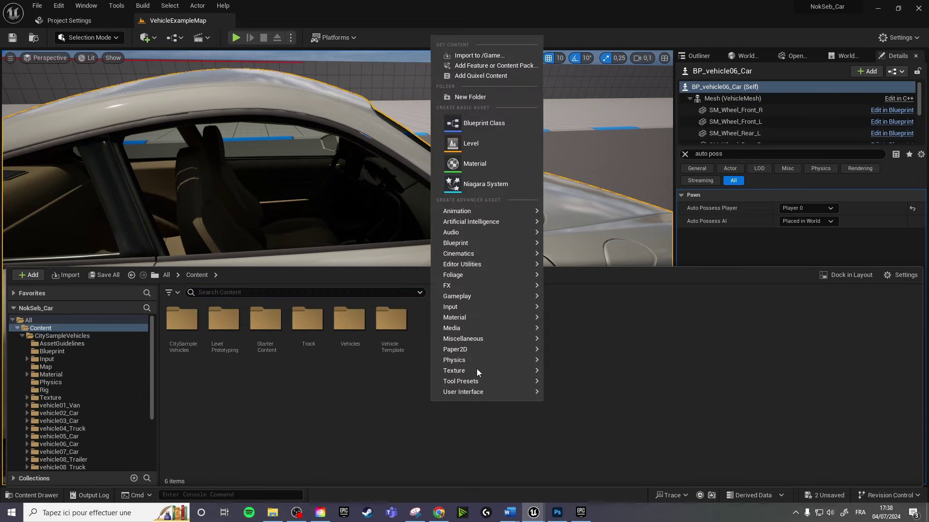
left_click(497, 99)
type("Game")
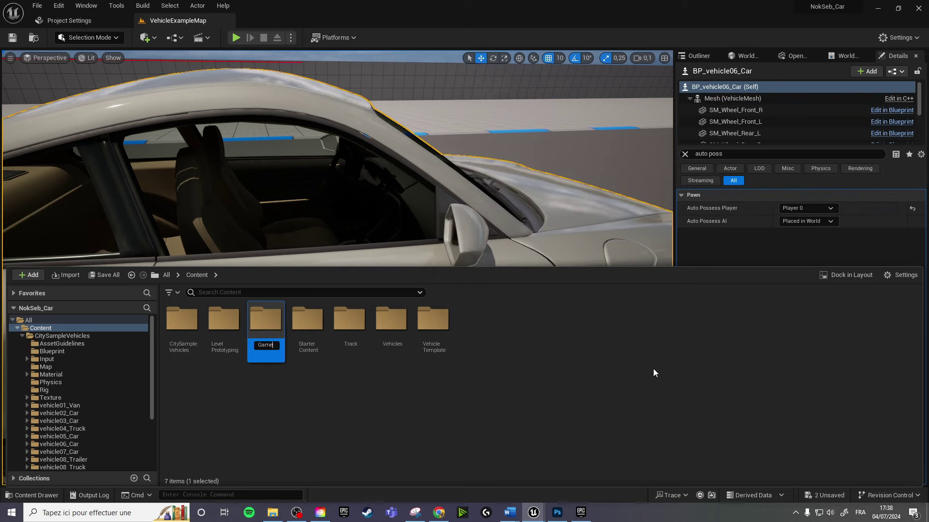
key("Return")
Set the Game folder's colour to magenta.
right_click(220, 331)
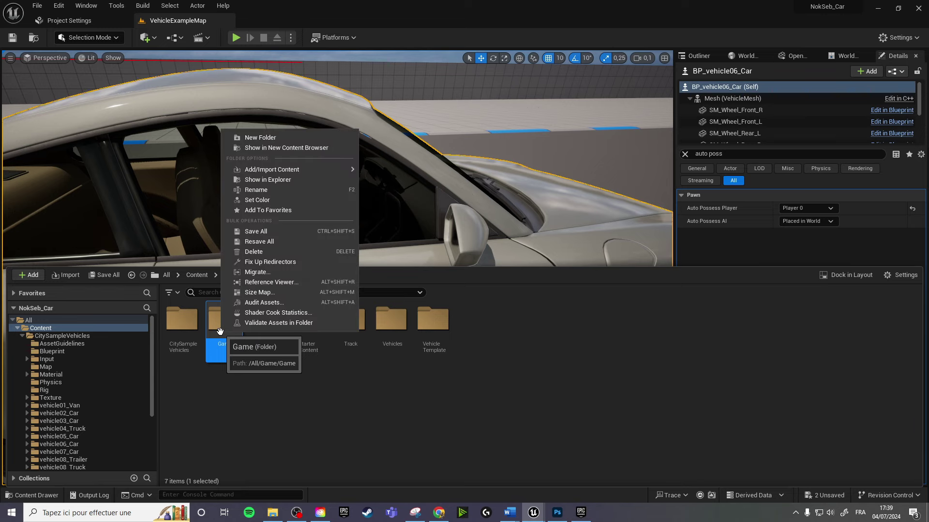
left_click(265, 202)
left_click_drag(370, 269, 373, 268)
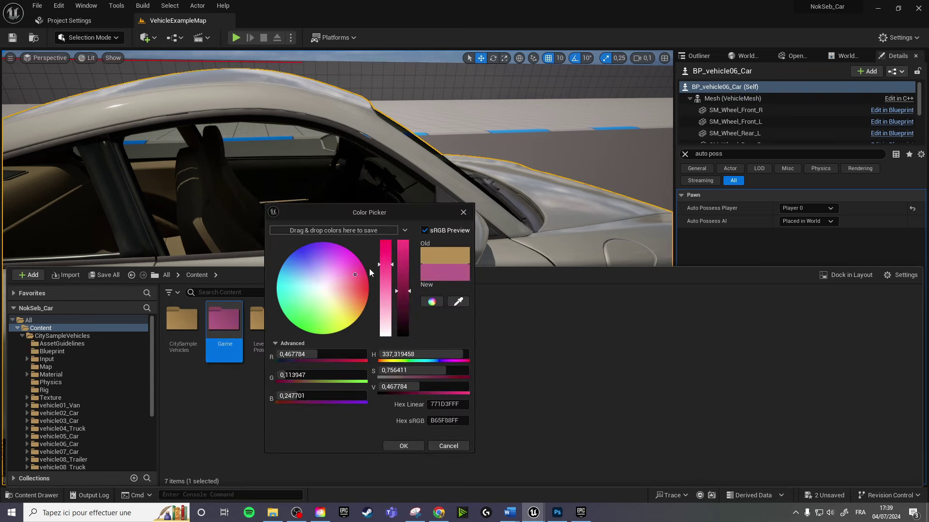
left_click(403, 445)
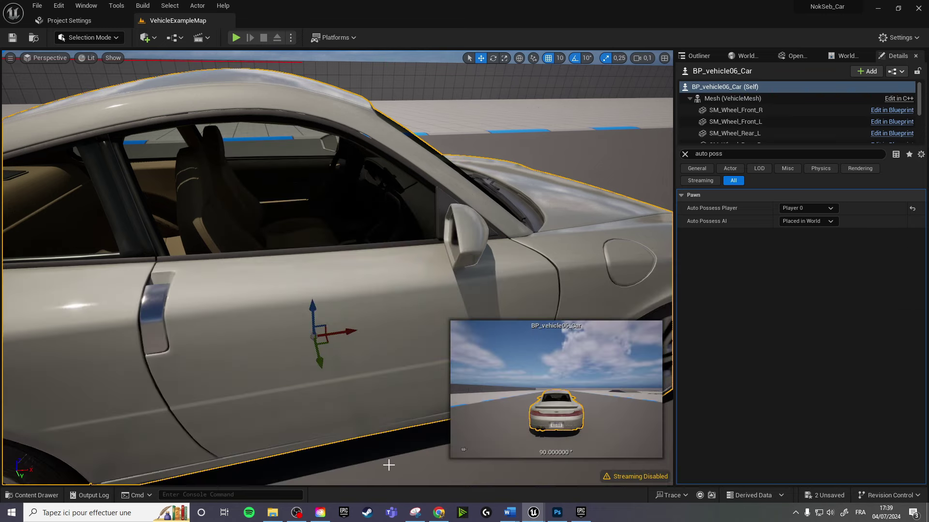
Open Game, then vehicle06_Car, and drag BP_vehicle06_Car onto the Game folder.
key("ctrl+space")
double_click(228, 327)
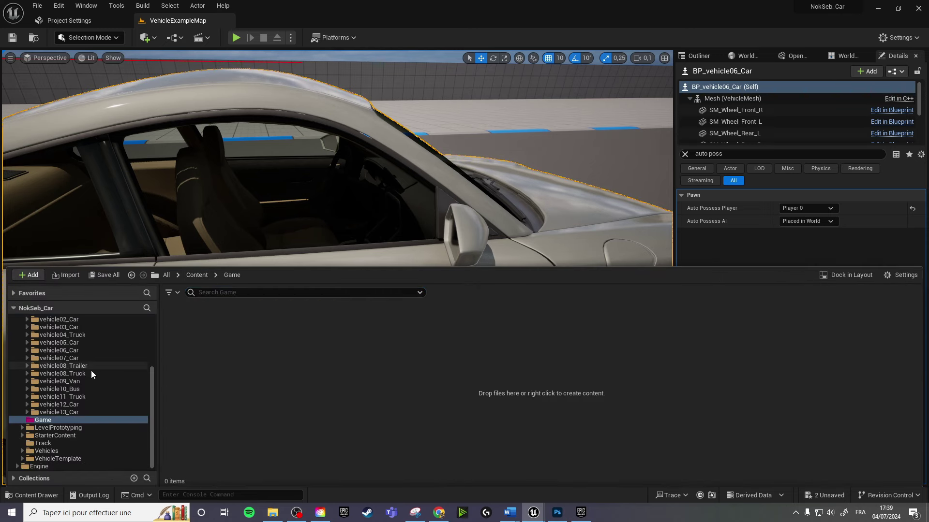
double_click(72, 353)
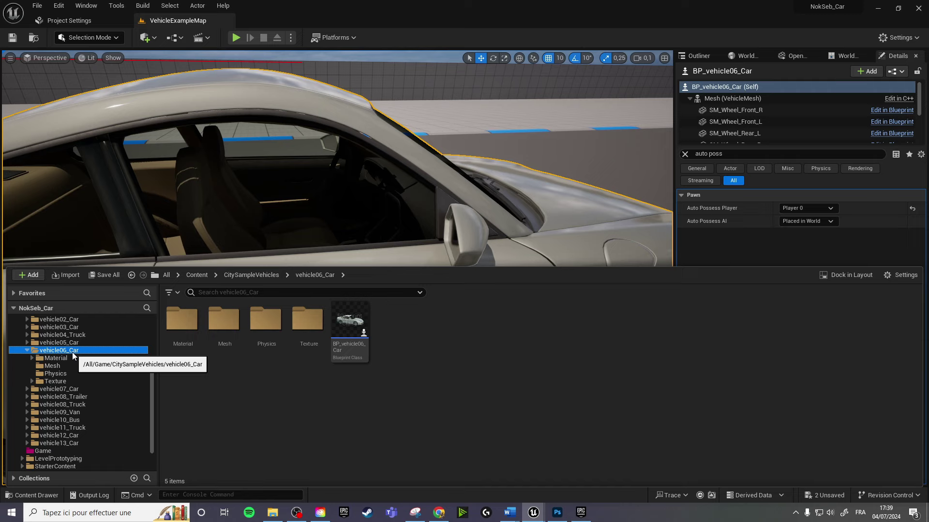
mouse_move(351, 330)
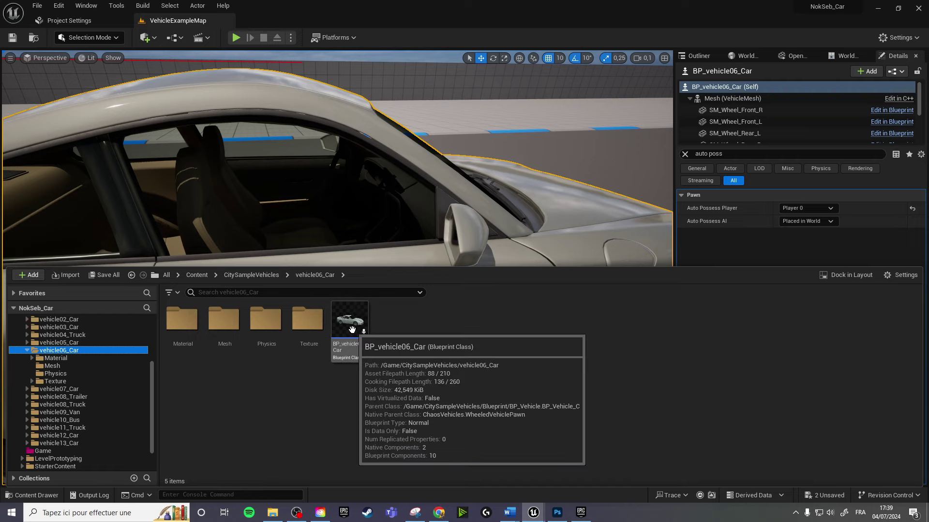
left_click_drag(352, 329, 50, 454)
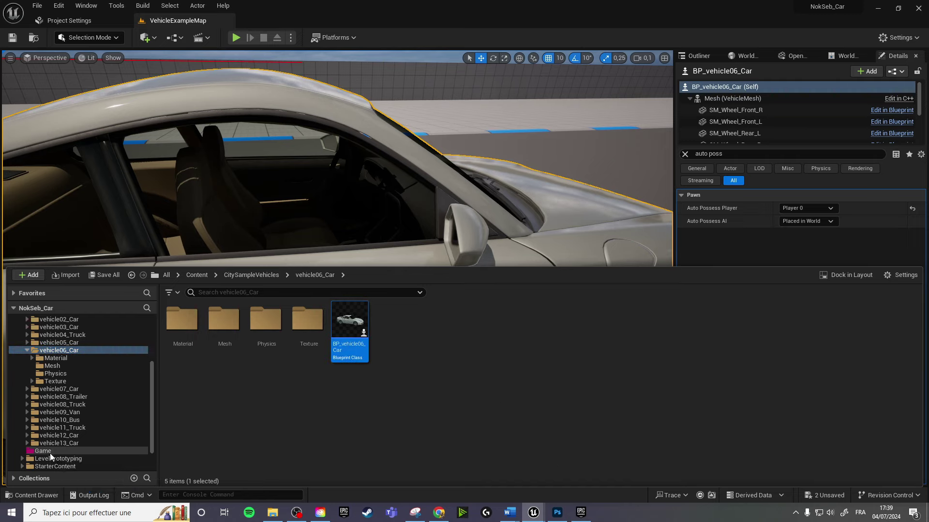
Copy BP_vehicle06_Car into Game, then browse the car's Material and Mesh folders.
left_click(77, 483)
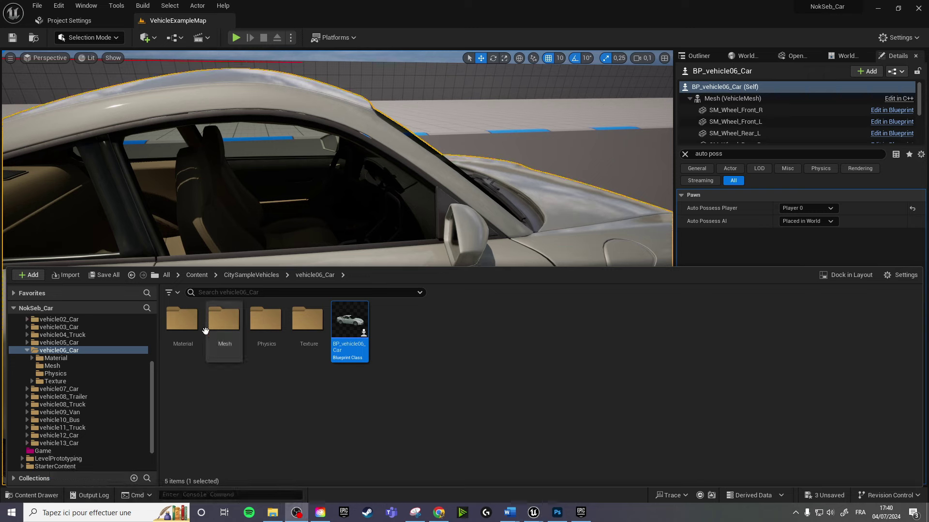
double_click(183, 321)
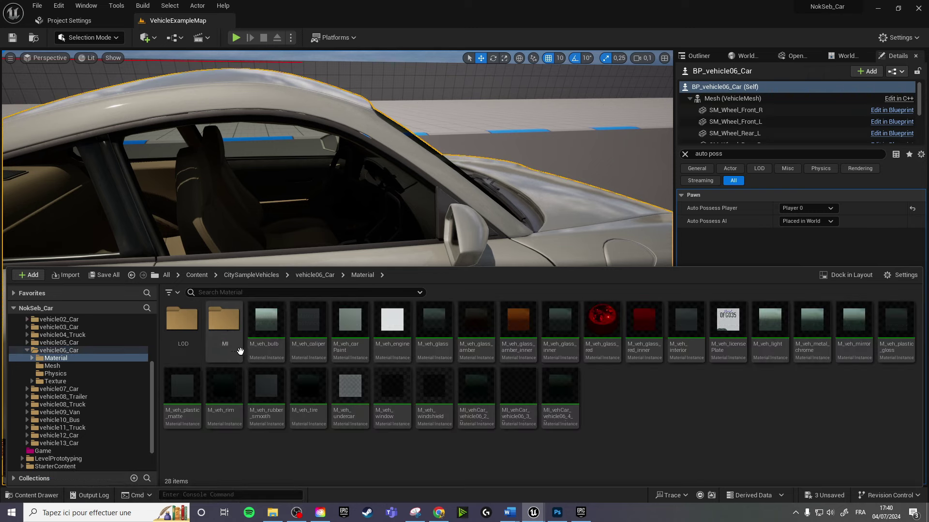
left_click(320, 276)
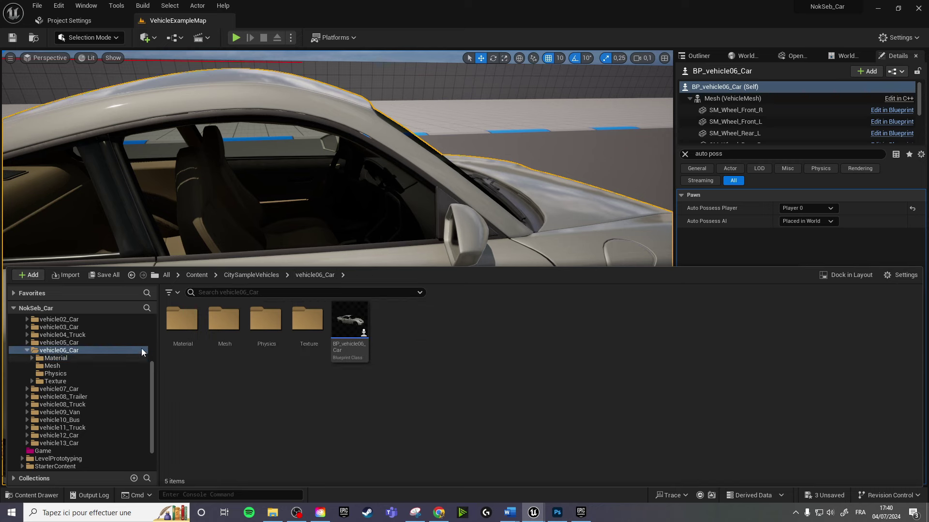
double_click(224, 320)
Browse the car's Texture folder, then open its Physics folder.
left_click(316, 275)
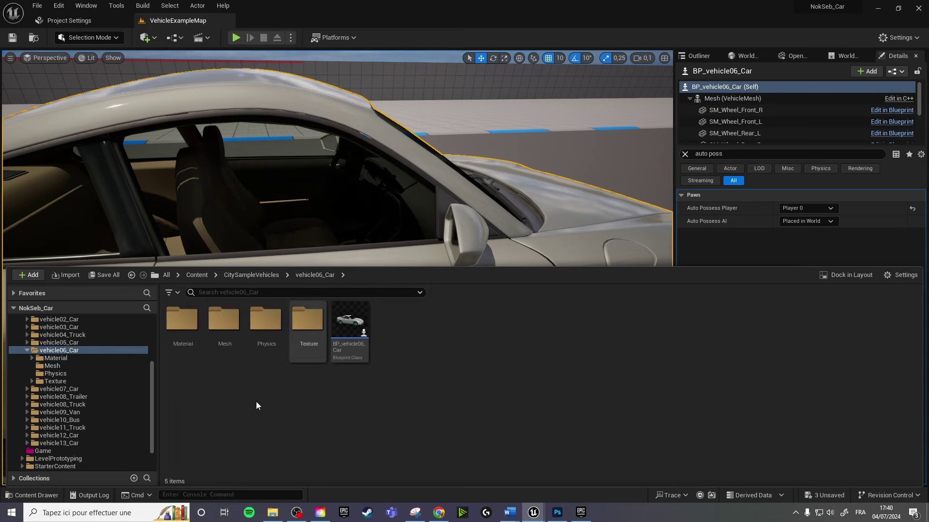
double_click(315, 324)
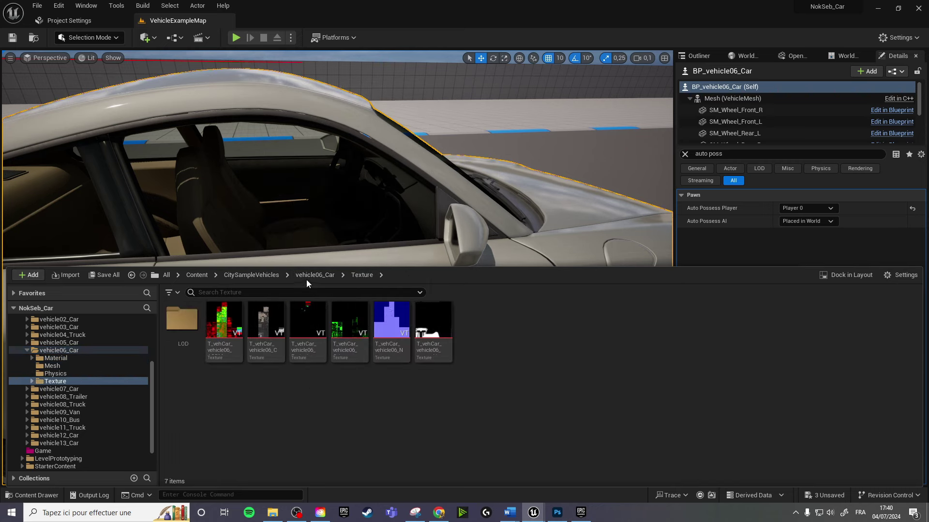
left_click(317, 274)
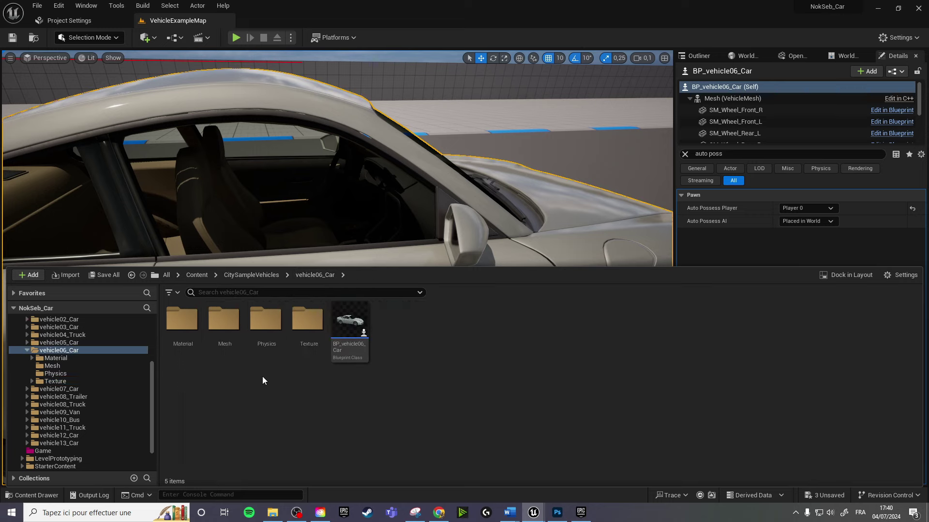
double_click(267, 324)
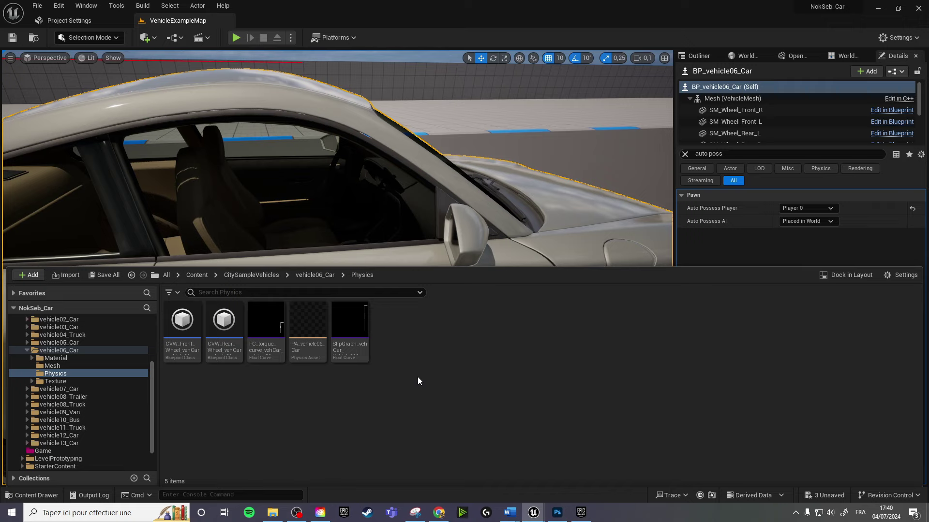
Copy all five physics assets, wheels, curves and PA_vehicle06_Car, into the Game folder.
left_click(358, 341)
left_click(308, 345, "ctrl")
left_click(257, 360, "ctrl")
left_click(221, 347, "ctrl")
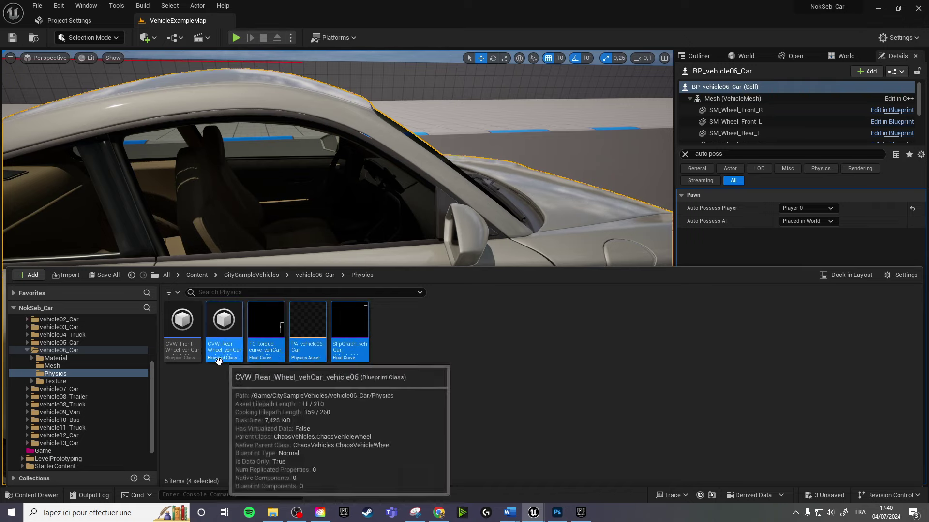
left_click(180, 347, "ctrl")
left_click_drag(192, 344, 49, 451)
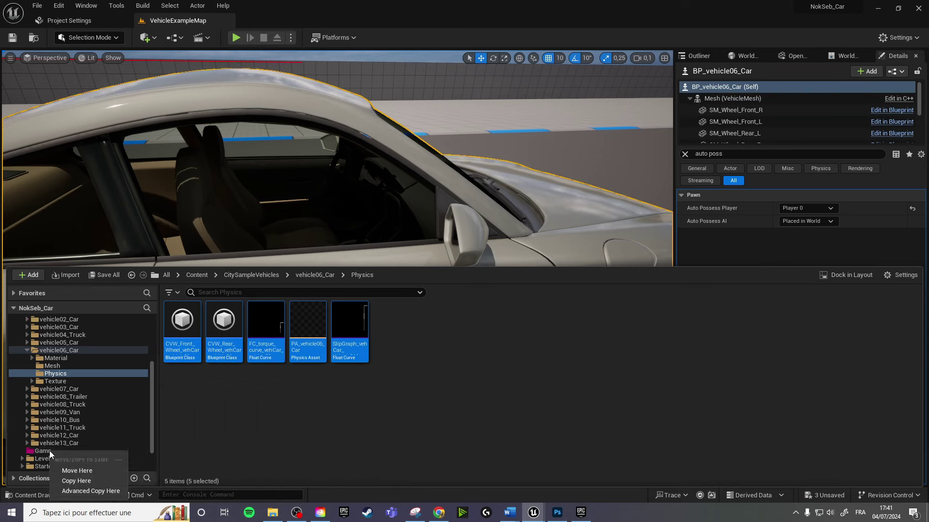
left_click(83, 484)
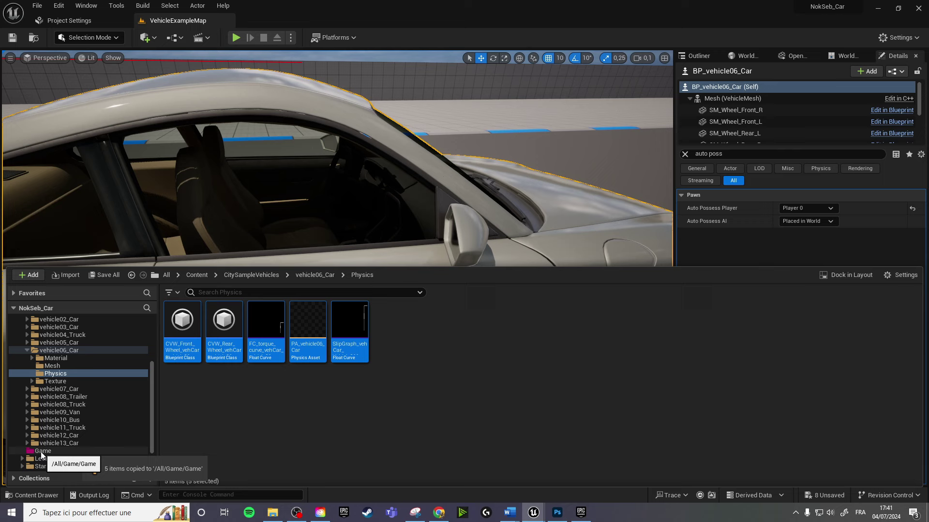
Create a new folder named MyCar inside Game.
left_click(36, 451)
right_click(343, 395)
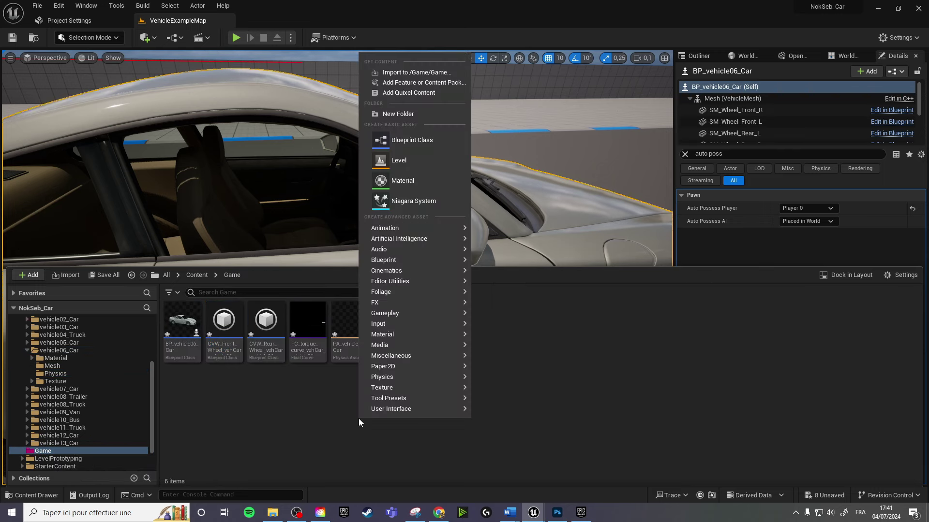
left_click(426, 110)
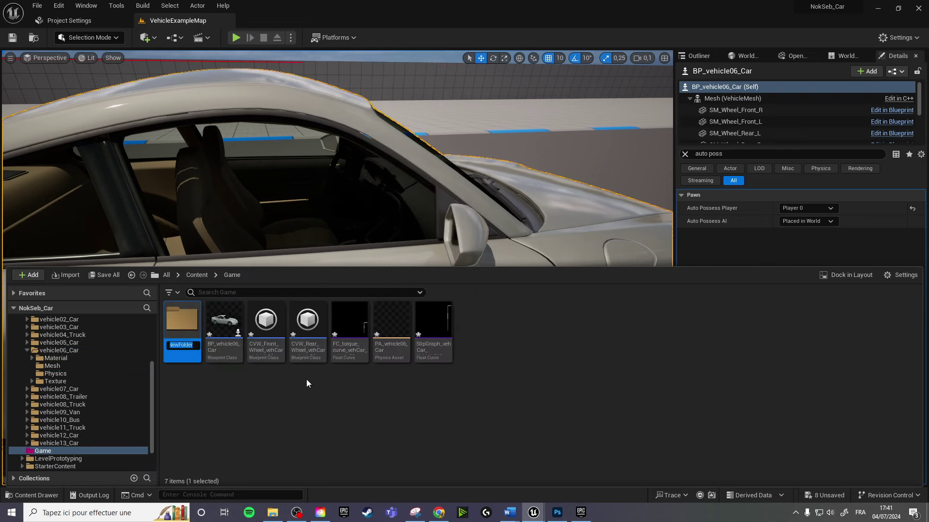
type("My")
type("Car")
key("Return")
Move all six car assets, including BP_vehicle06_Car, into MyCar and open it.
left_click(263, 391)
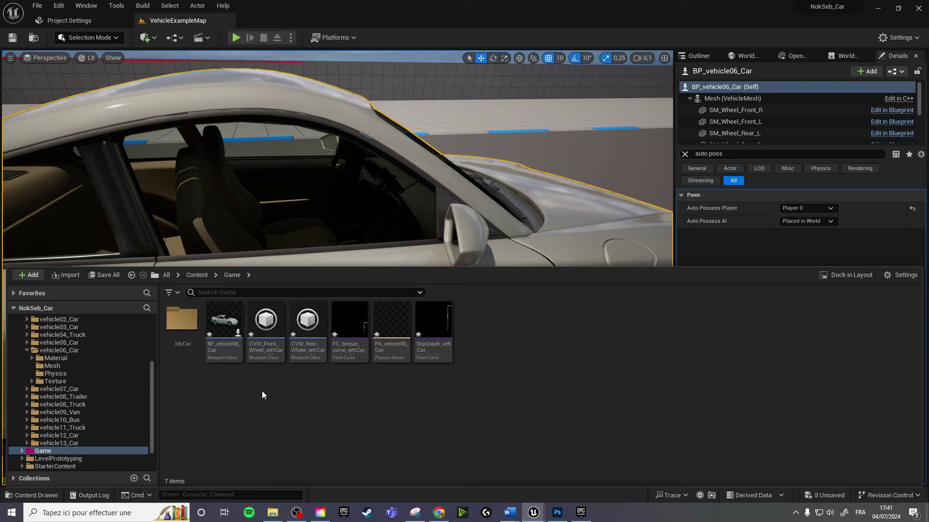
left_click(224, 320)
left_click(433, 322, "shift")
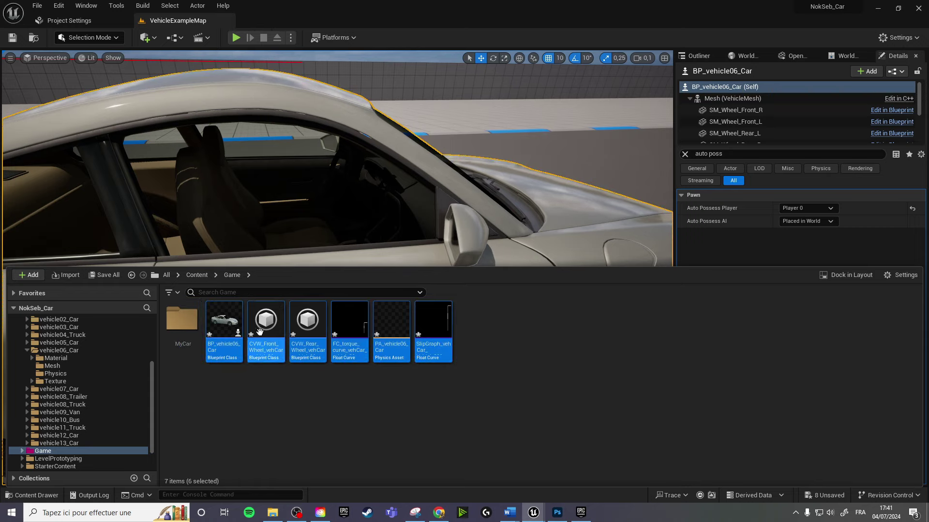
mouse_move(224, 322)
left_mouse_down()
mouse_move(174, 330)
mouse_move(176, 344)
left_mouse_up()
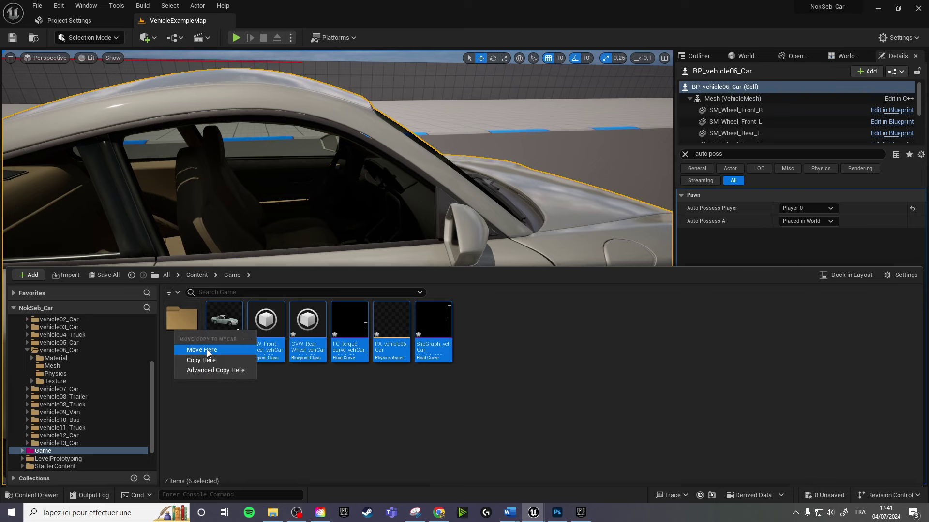
left_click(200, 351)
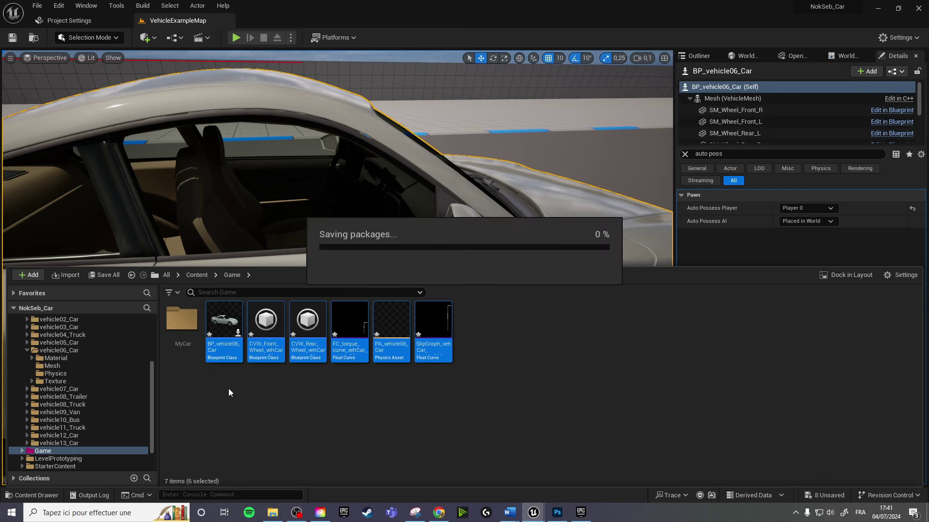
double_click(181, 329)
Rename the car blueprint to BP_MyCar.
left_click(178, 347)
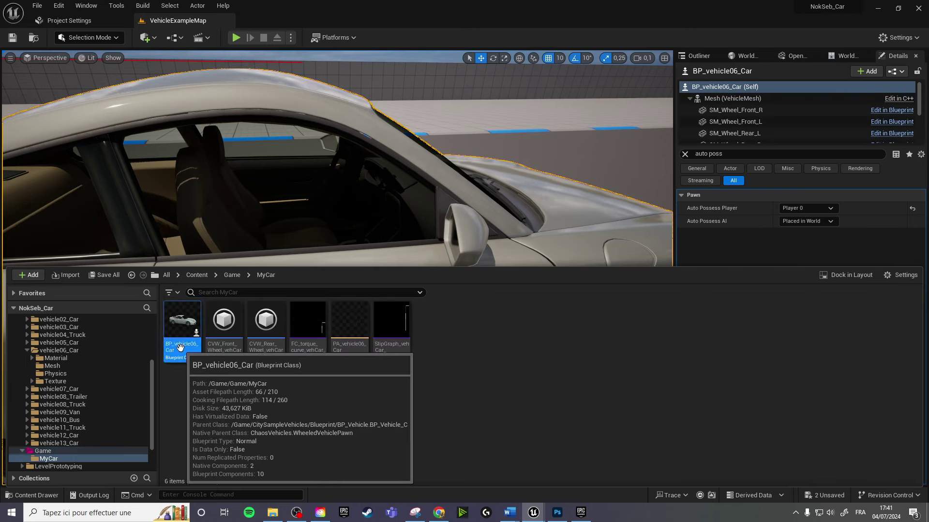
left_click(180, 346)
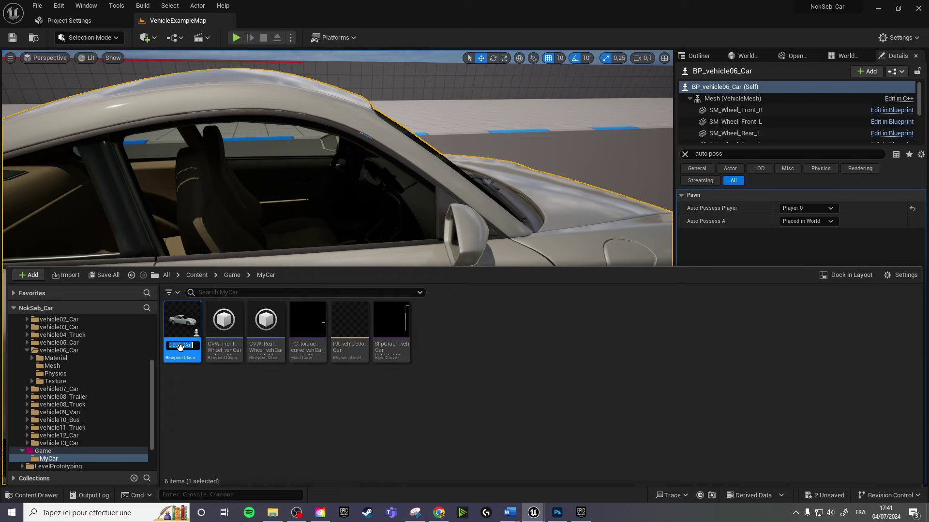
type("BP_My")
type("Car")
key("Return")
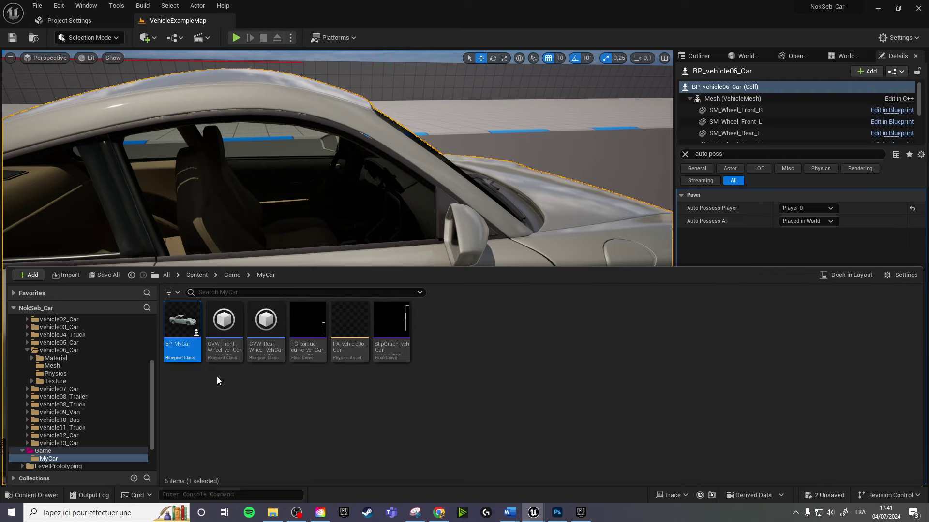
Rename the front wheel blueprint to CVW_FrontWheelDrift.
left_click(229, 356)
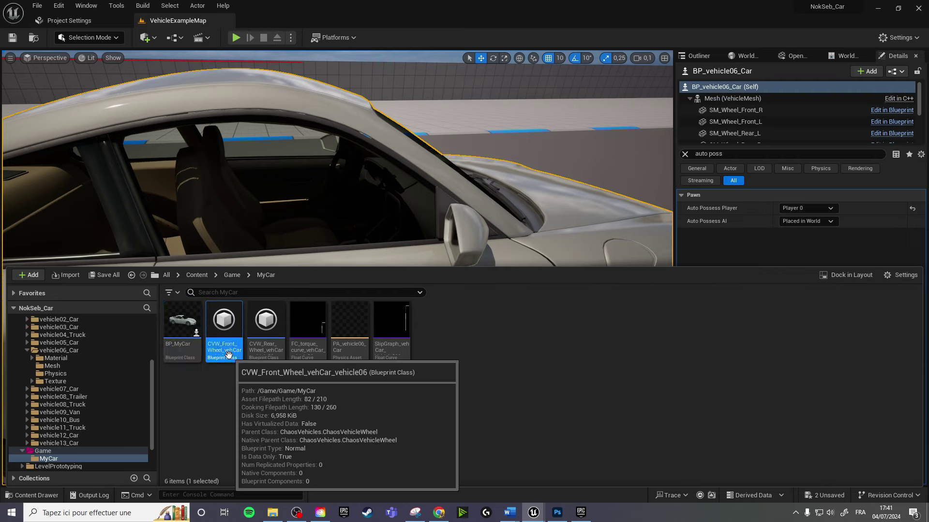
key("F2")
key("Home")
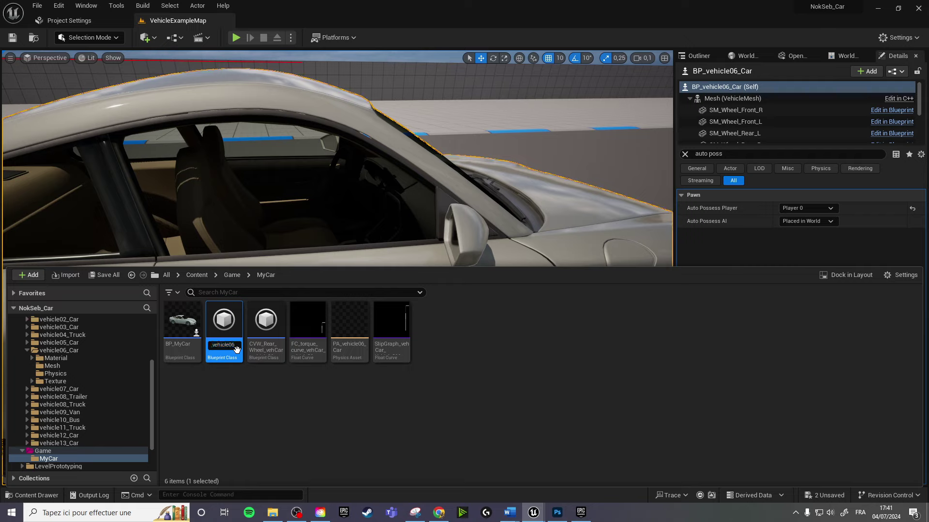
key("Delete")
key("Delete")
key("Delete")
key("Delete")
key("Delete")
key("Delete")
key("Delete")
key("Left")
key("Left")
key("Left")
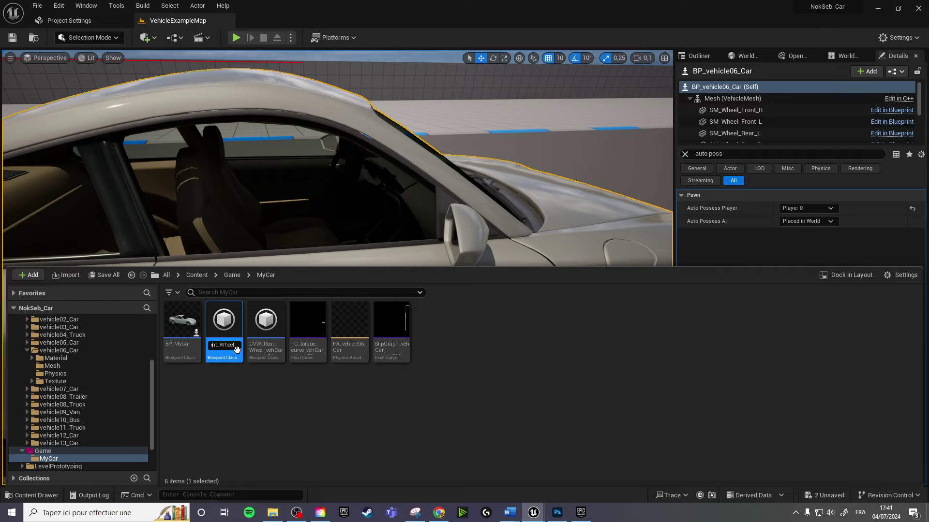
key("Home")
key("Delete")
key("Delete")
key("Delete")
key("Delete")
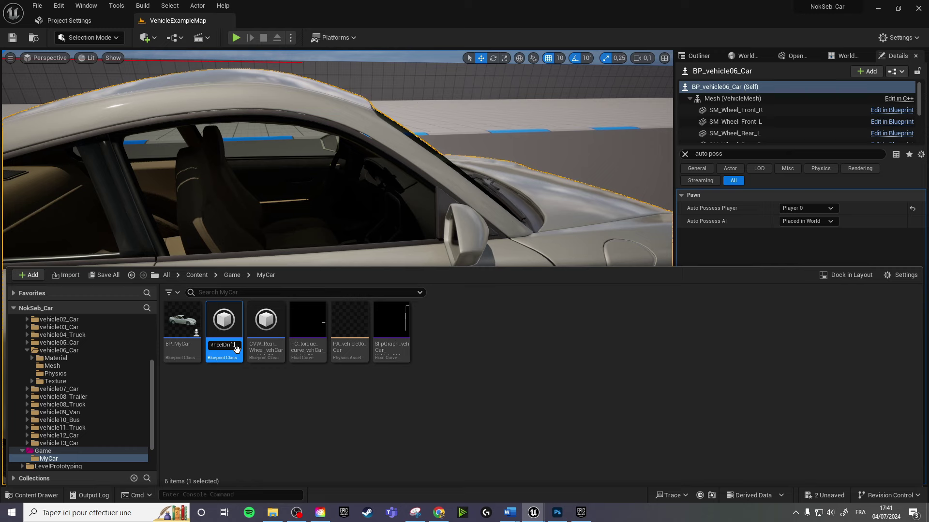
key("Return")
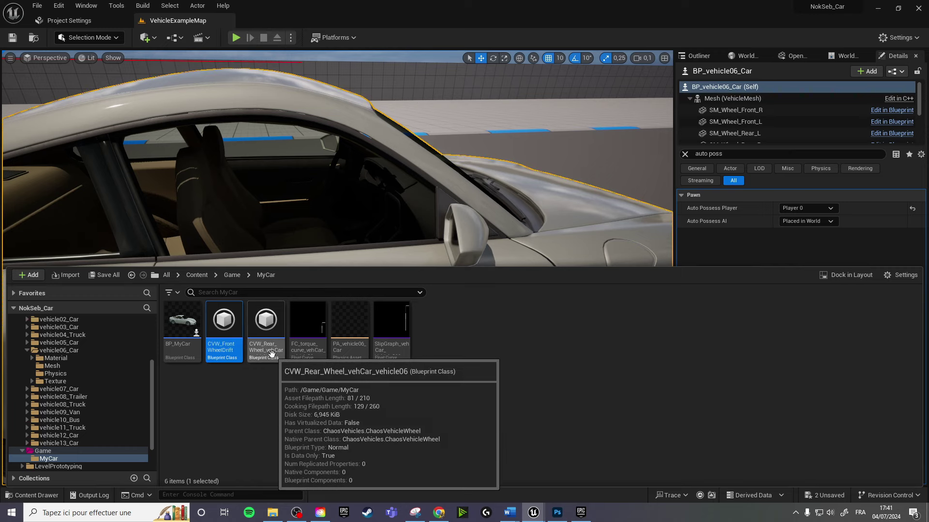
Rename the rear wheel blueprint to CVW_RearWheelDrift.
left_click(271, 354)
key("F2")
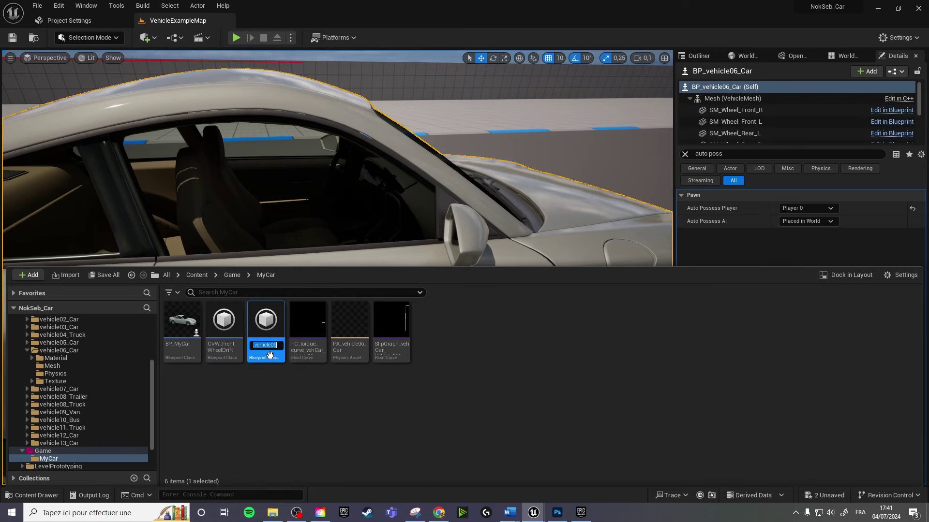
key("ctrl+v")
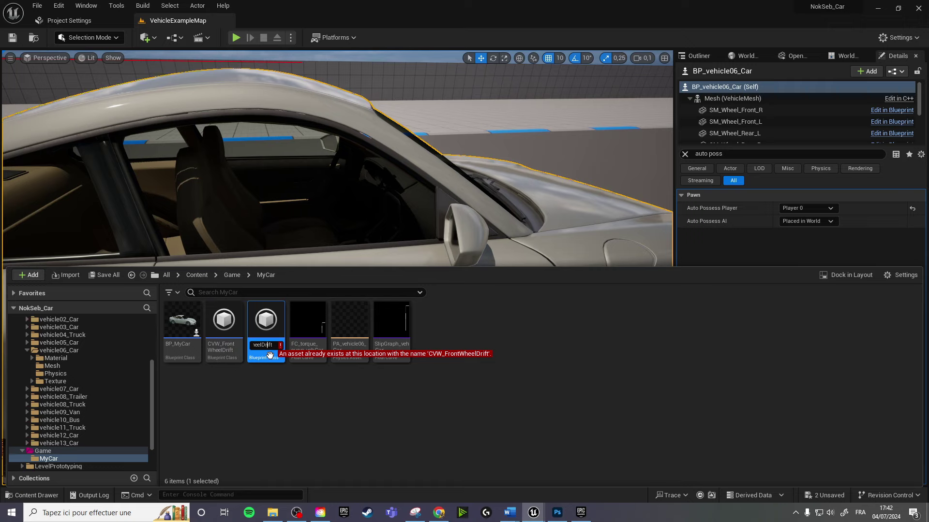
key("ctrl+Left")
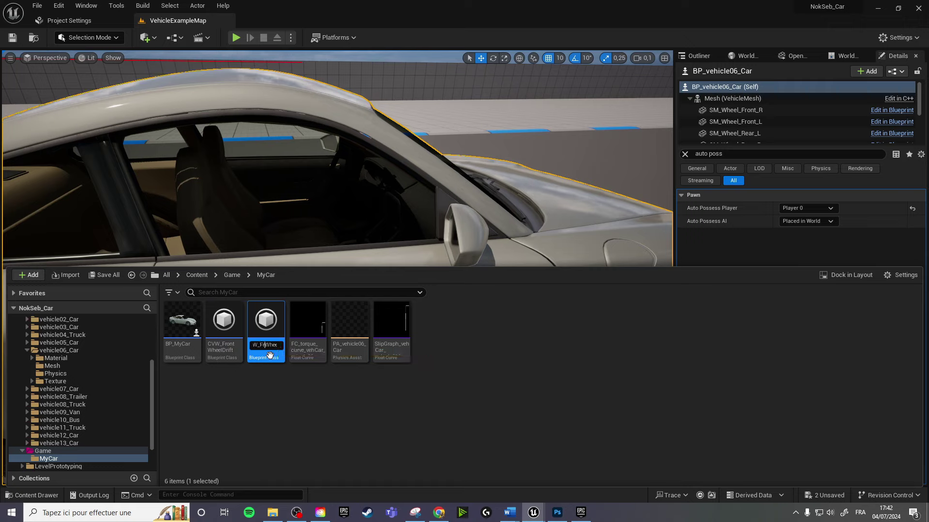
type("ear")
key("Return")
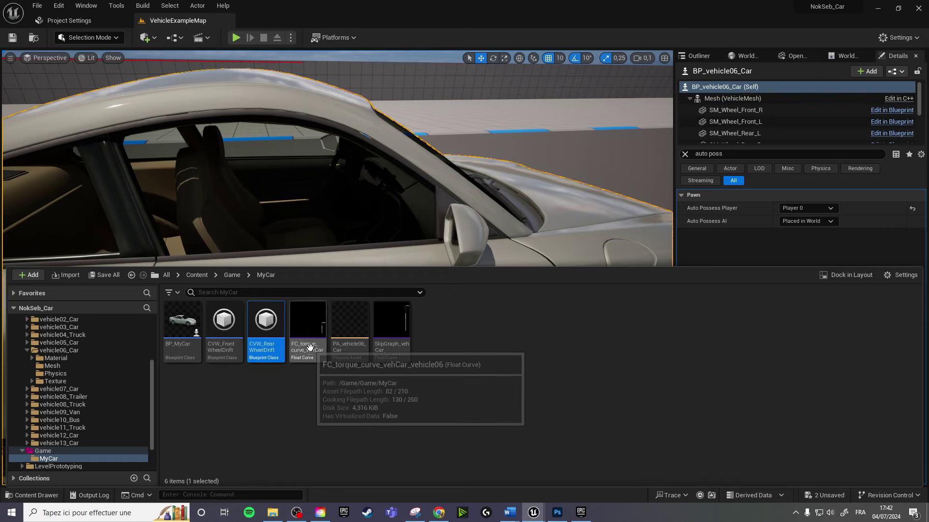
Rename the torque curve to FC_Drift_torque_curve.
left_click(312, 353)
key("F2")
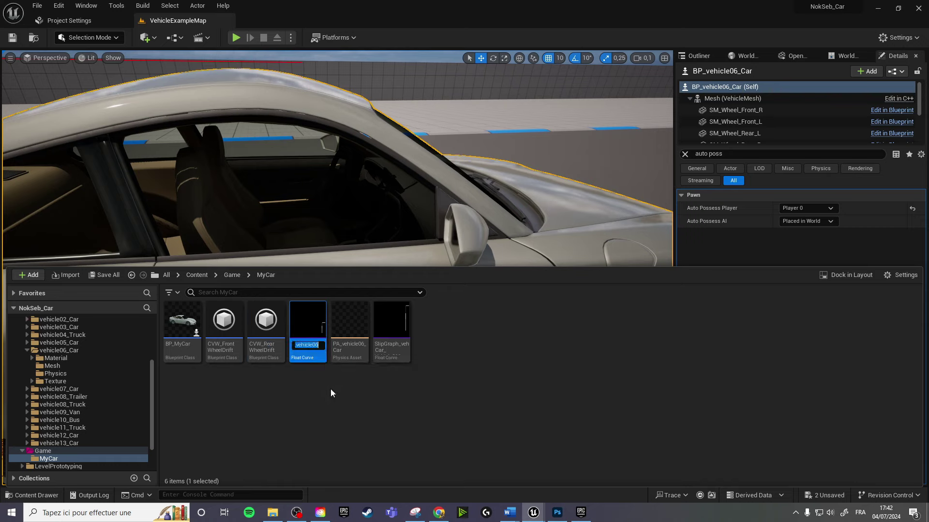
type("vehC")
key("BackSpace")
key("BackSpace")
key("BackSpace")
type("e_")
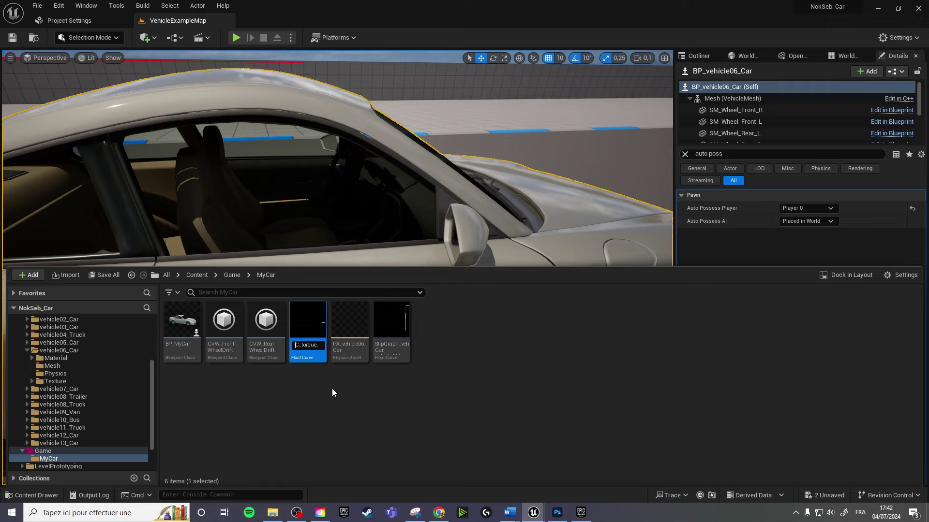
key("Home")
type("Drift")
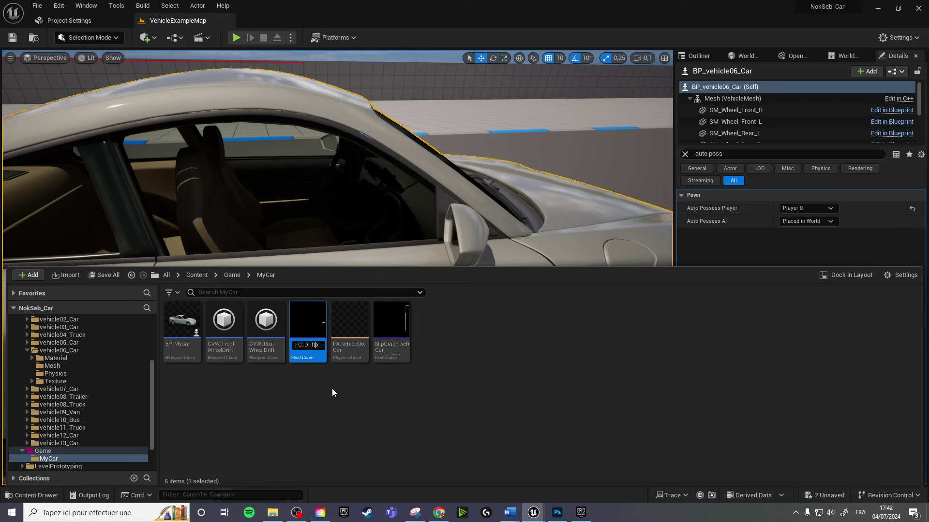
type("_")
key("Return")
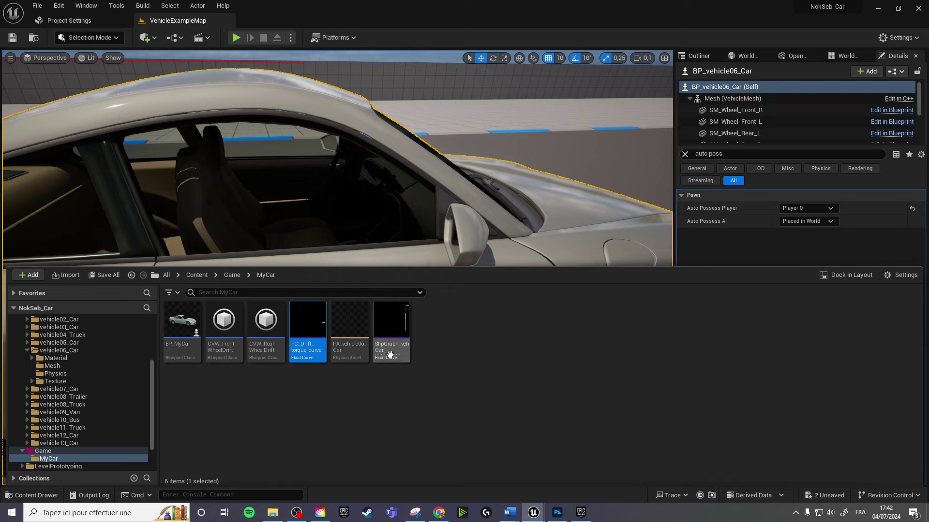
Rename the slip graph curve to SlipGraph_Drift_vehCar.
left_click(390, 354)
left_click(393, 352)
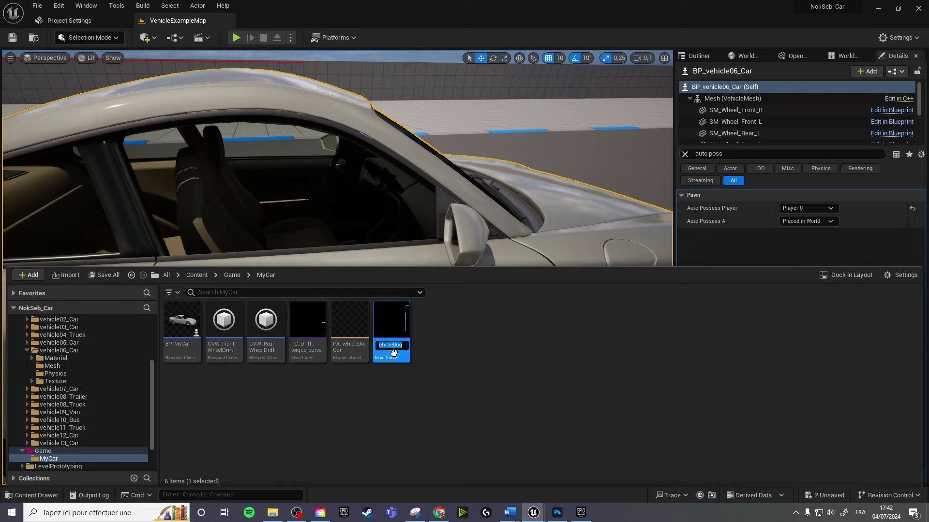
key("End")
key("BackSpace")
key("BackSpace")
key("BackSpace")
type("vehCar")
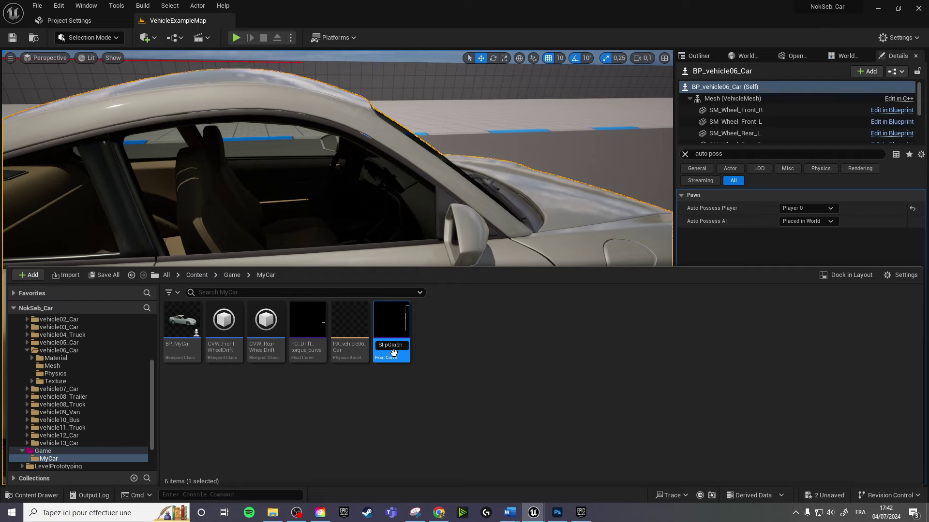
key("Right")
key("Right")
key("Right")
type("t_")
key("Return")
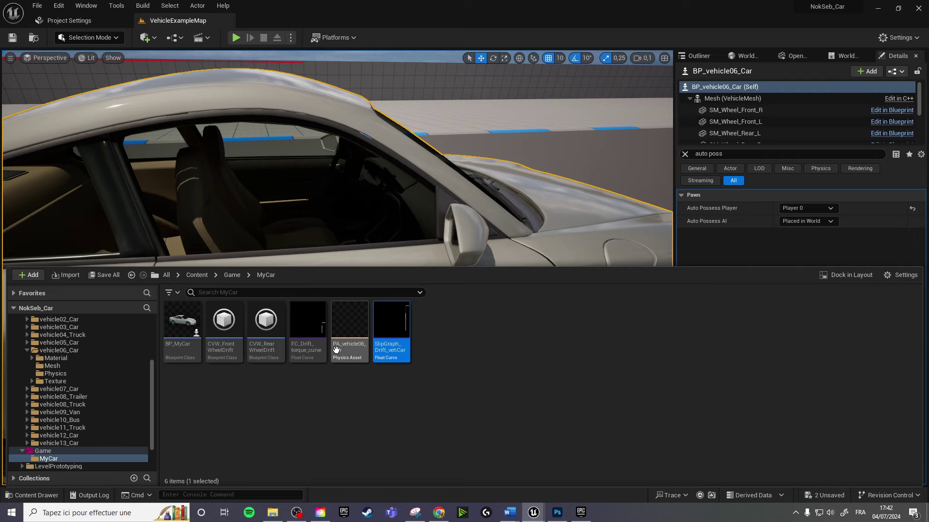
Rename the physics asset to PA_Driftvehicle.
left_click(351, 352)
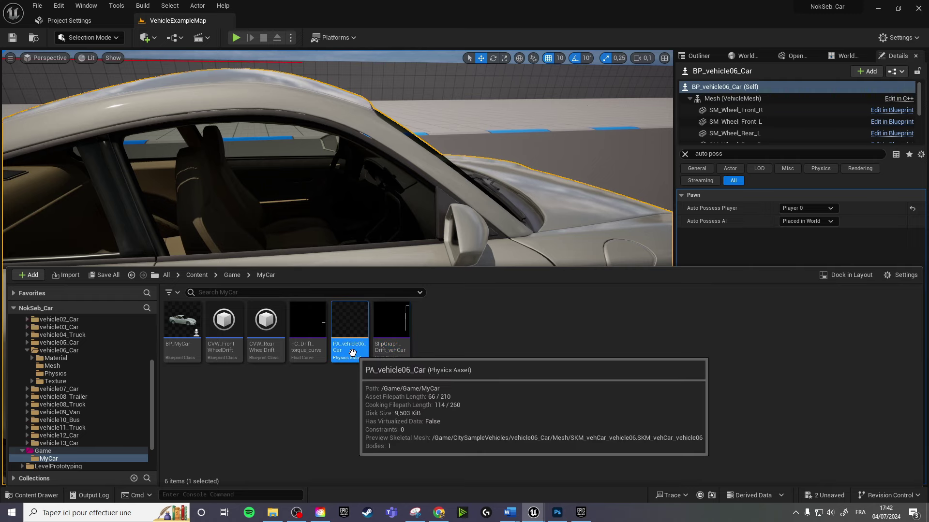
key("F2")
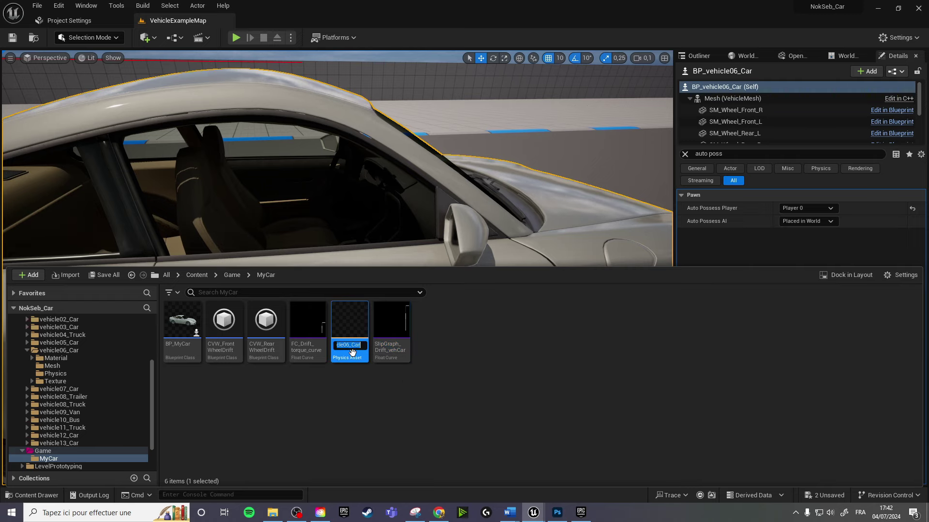
key("Home")
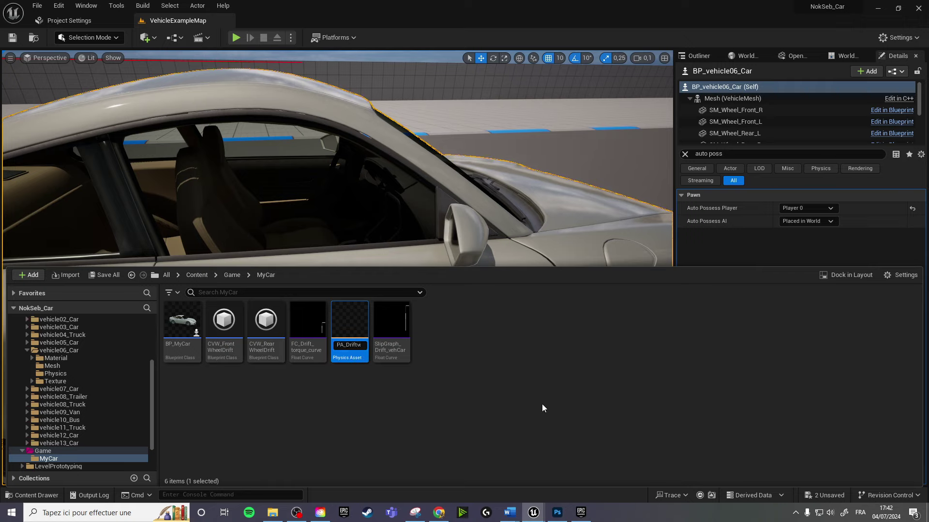
key("Return")
left_click(355, 352)
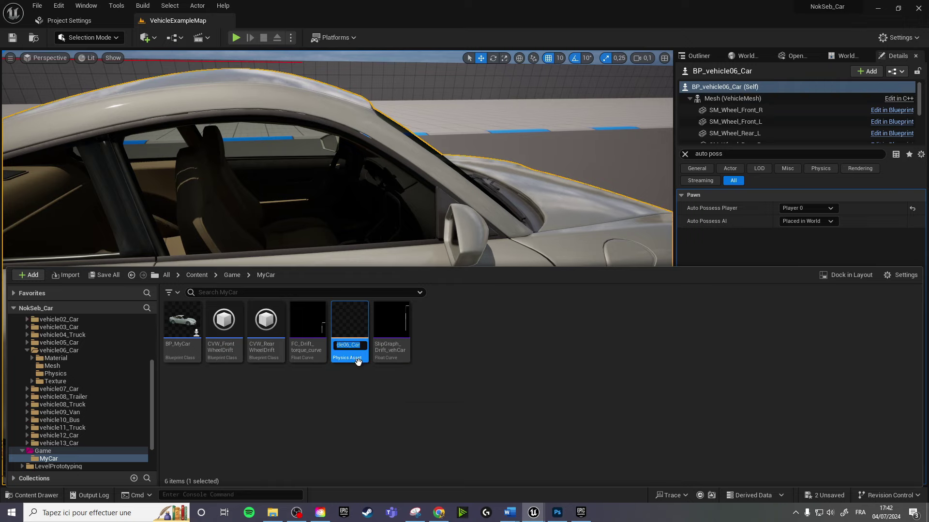
key("End")
key("BackSpace")
key("BackSpace")
key("BackSpace")
type("icle")
key("Return")
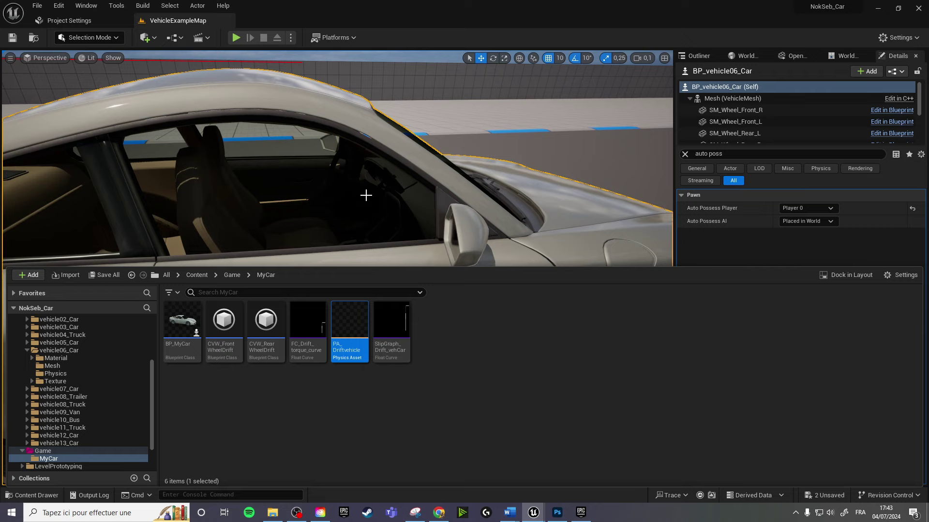
Delete the old vehicle06 car from the level and place BP_MyCar on the track.
left_click(419, 162)
key("Delete")
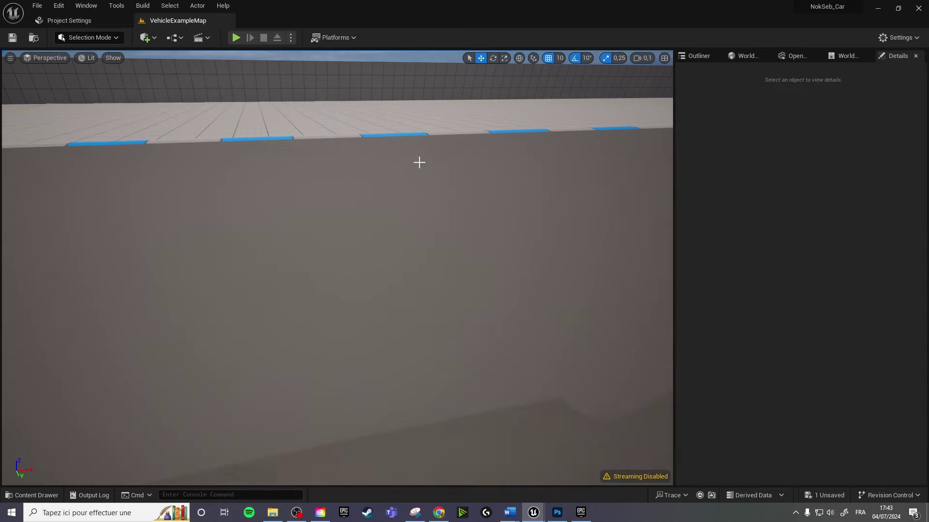
key("ctrl+space")
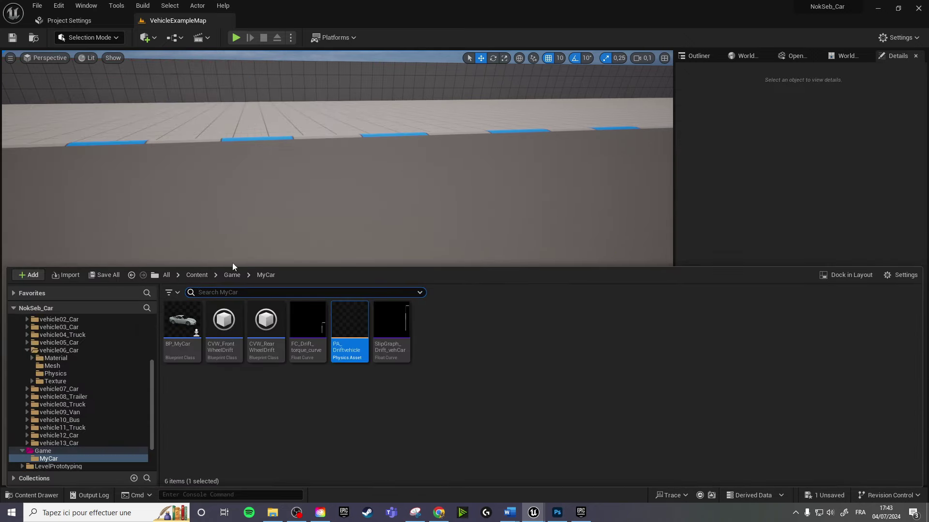
mouse_move(182, 336)
left_mouse_down()
mouse_move(303, 202)
mouse_move(319, 272)
left_mouse_up()
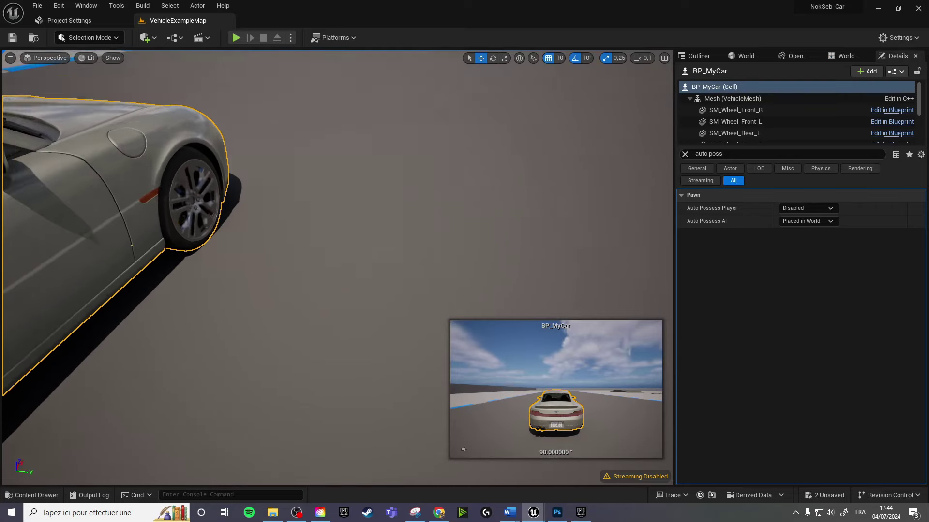
right_click_drag(337, 267, 337, 268)
In the Outliner, delete the Obstacles folder while keeping its contents, then select the Ramp folder.
left_click(698, 56)
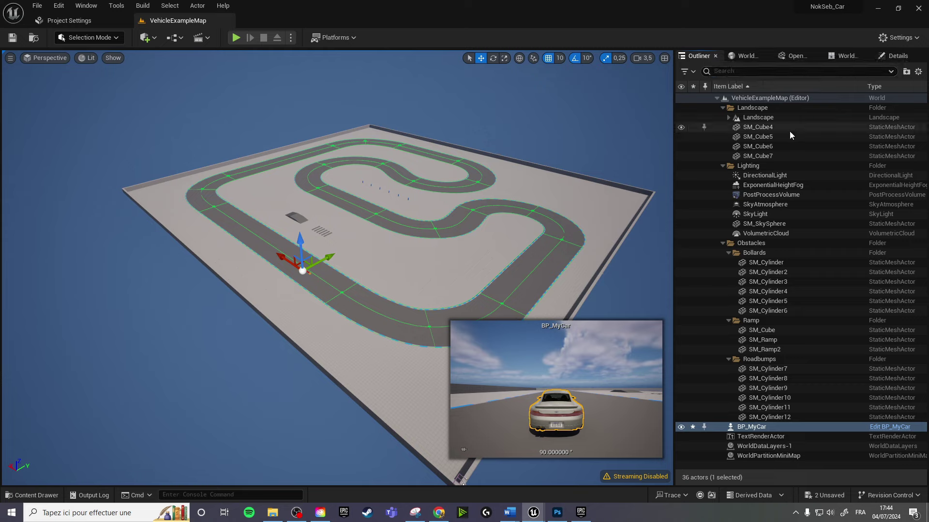
left_click(789, 262)
left_click(771, 253)
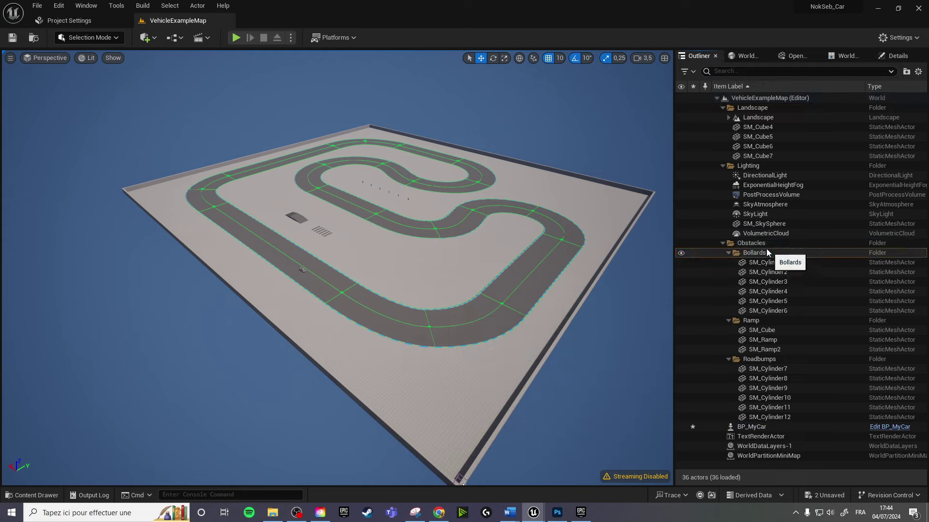
left_click(762, 244)
key("Delete")
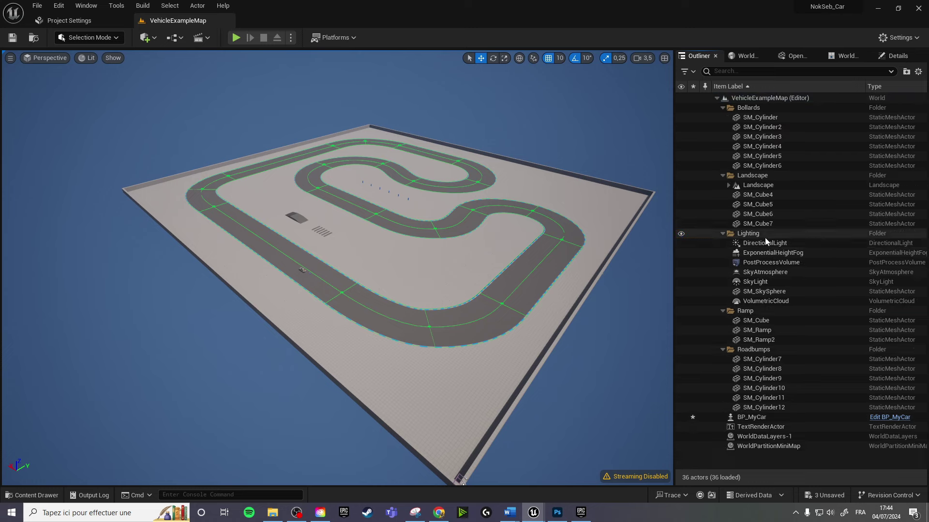
left_click(762, 315)
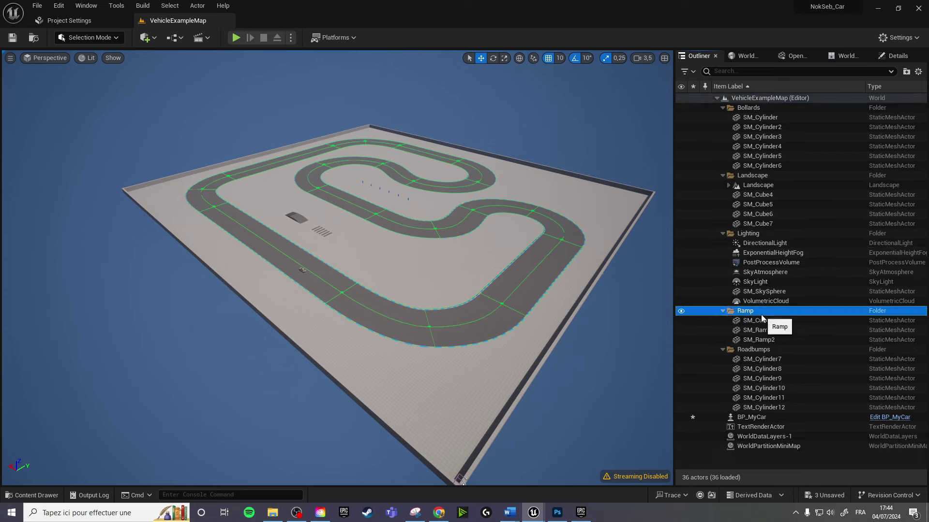
Delete the Ramp and Roadbumps folders, keeping their contents.
key("Delete")
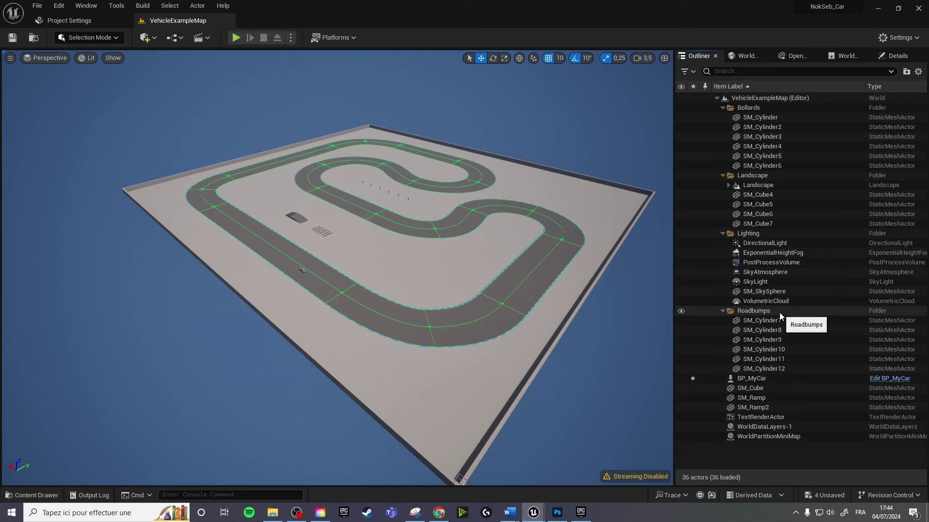
left_click(783, 312)
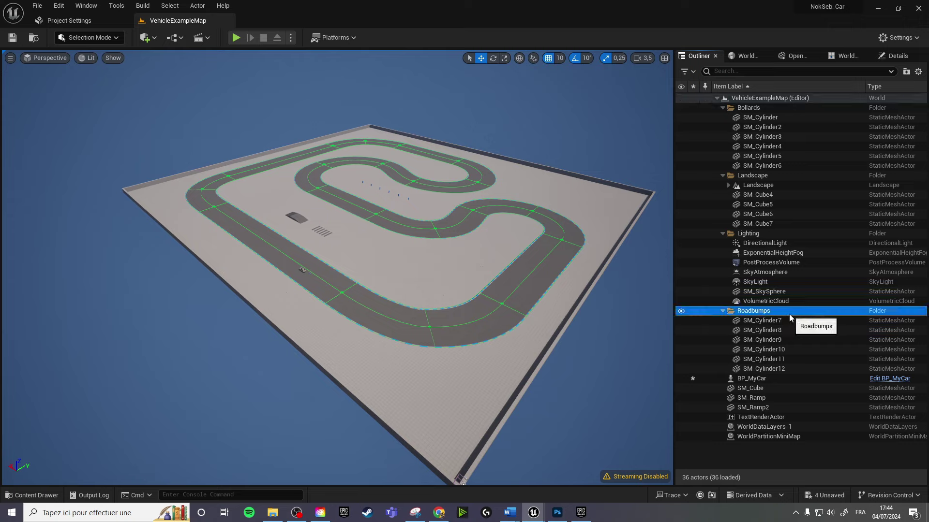
key("Delete")
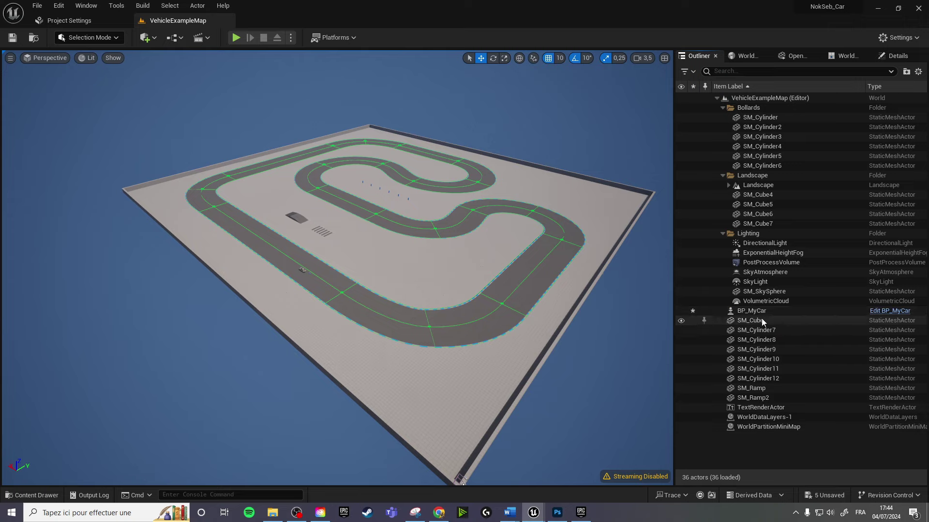
Delete SM_Cube, the road bumps and ramps, and SM_Cube4 through SM_Cube7.
left_click(762, 320)
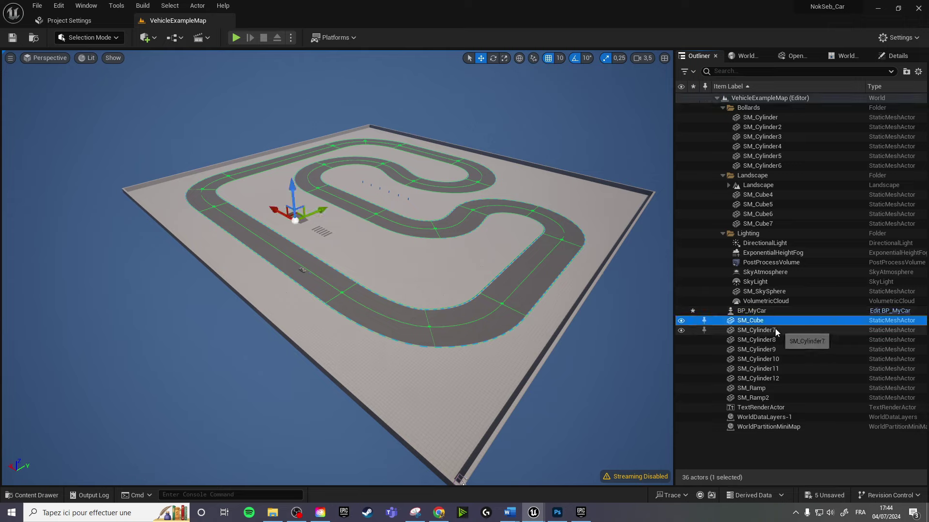
left_click(766, 396, "shift")
key("Delete")
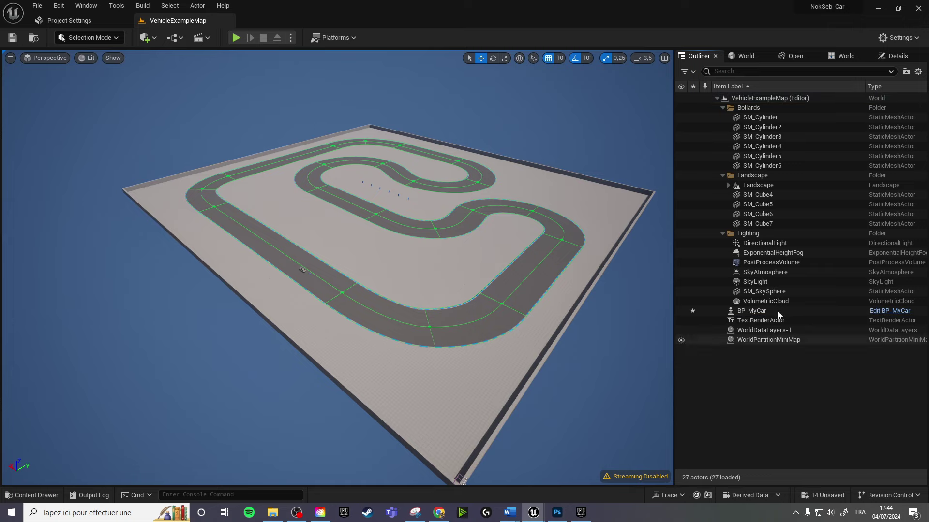
left_click(766, 195)
left_click(770, 223, "shift")
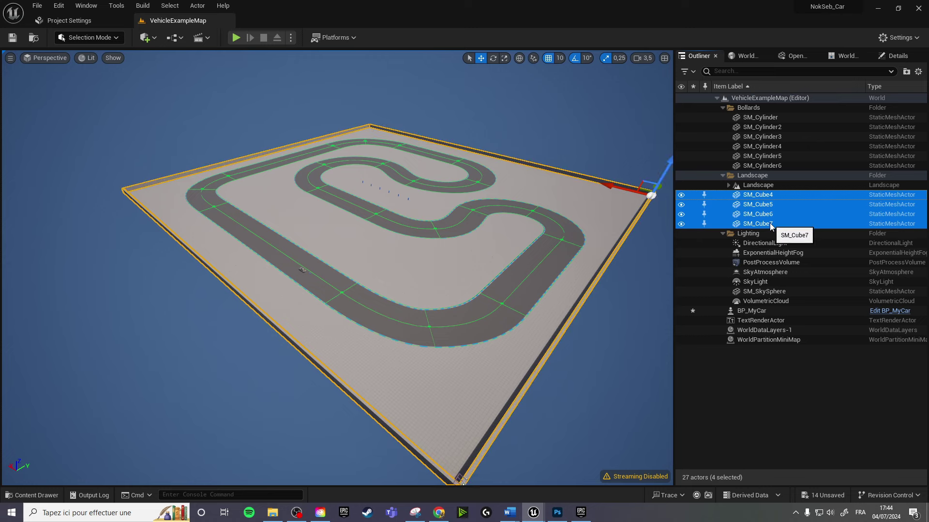
key("Delete")
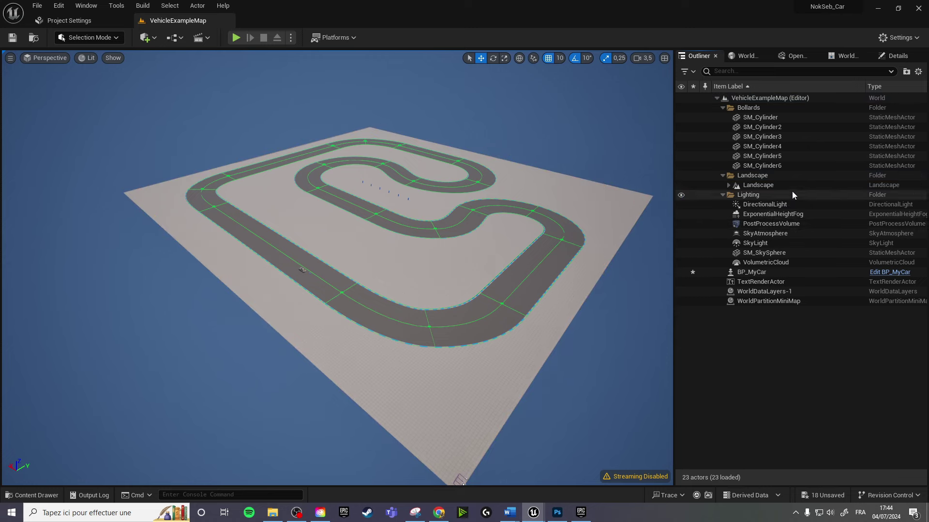
Delete the landscape's road spline actor.
left_click(592, 280)
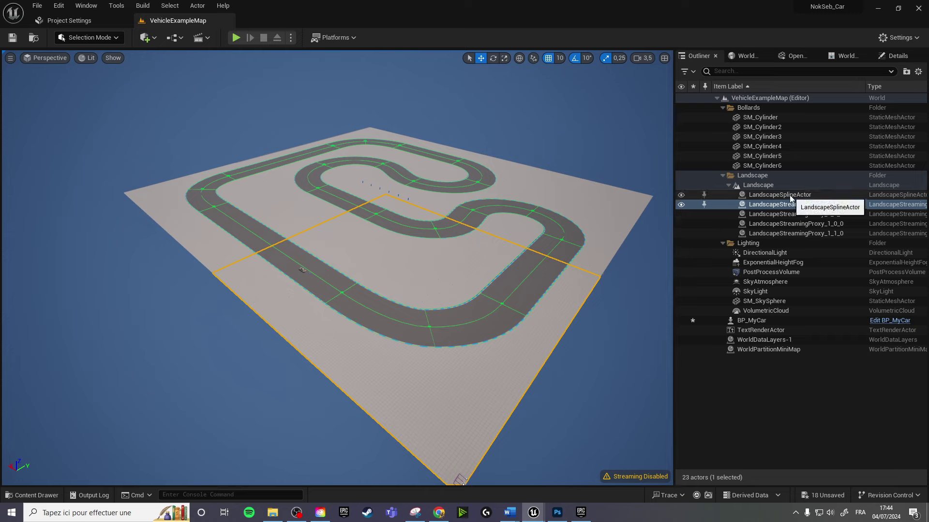
left_click(801, 234, "shift")
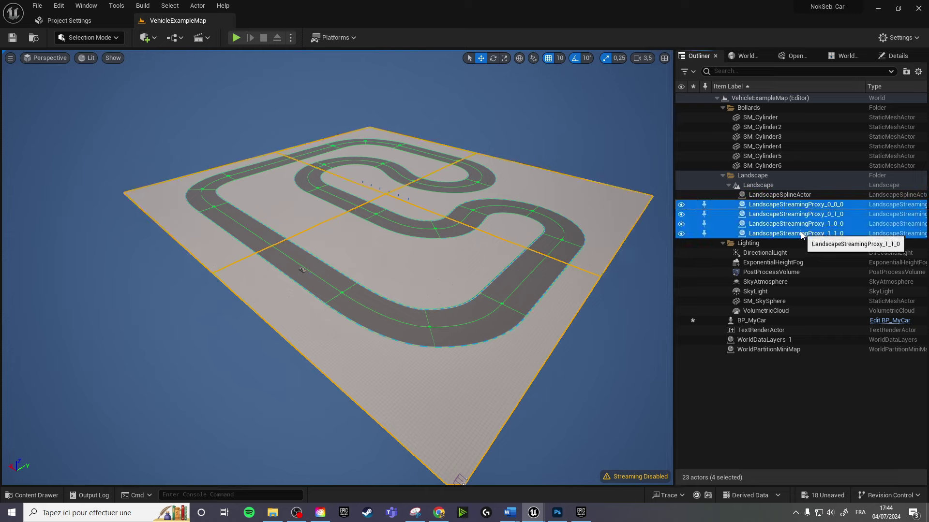
left_click(777, 196)
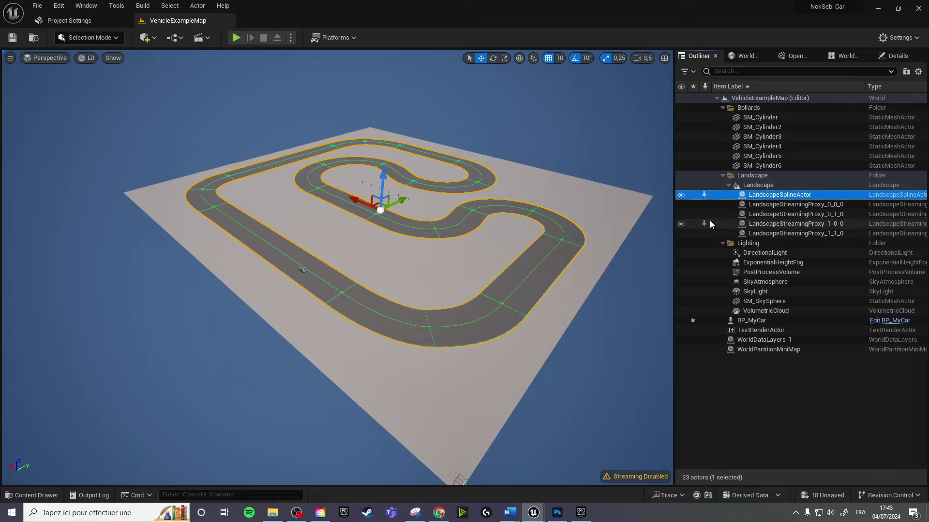
key("Delete")
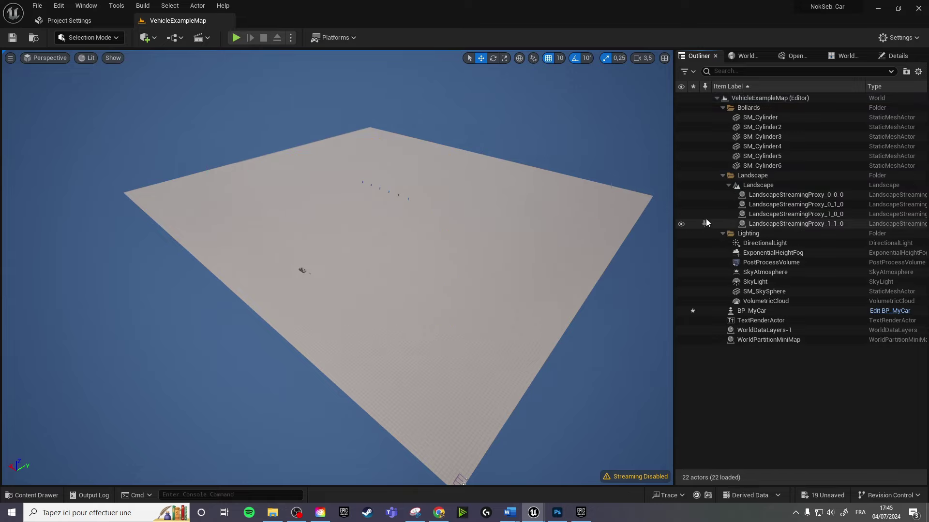
Remove the Bollards folder and delete the six bollard cylinders SM_Cylinder to SM_Cylinder6.
left_click(759, 110)
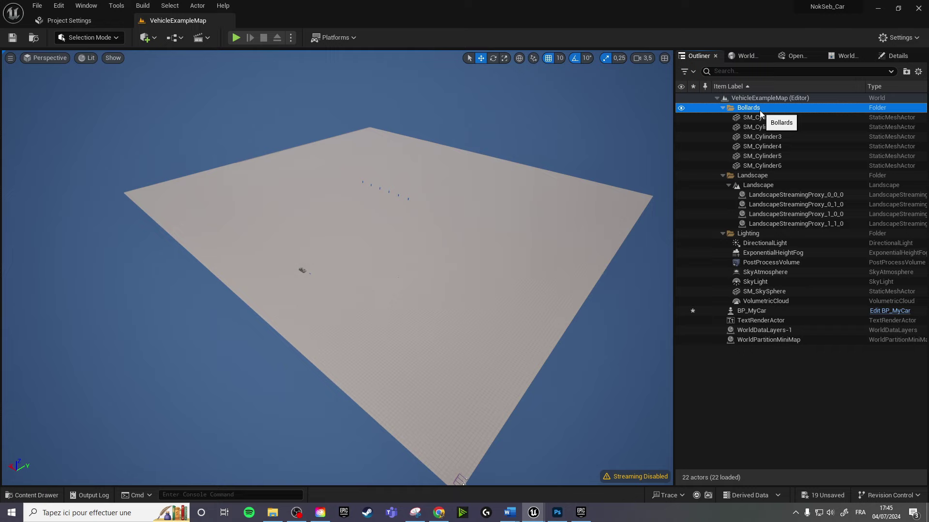
key("Delete")
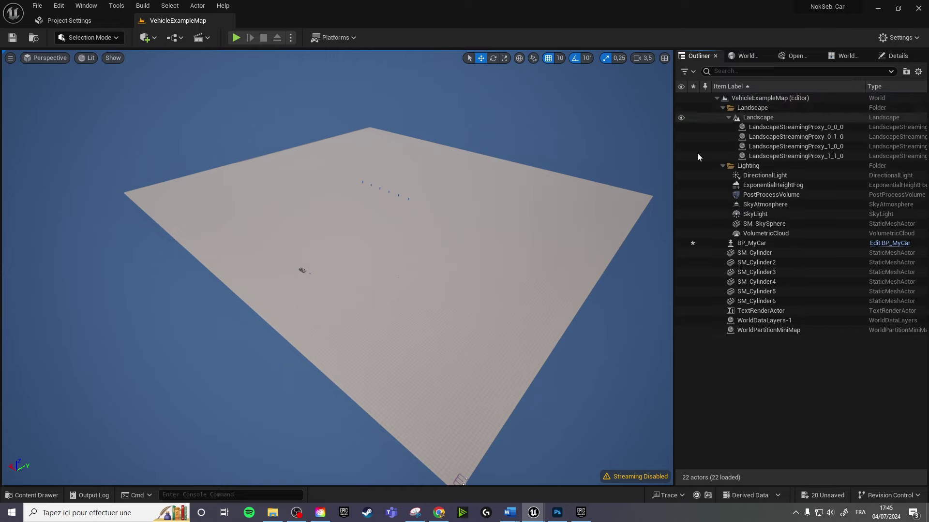
left_click(407, 199)
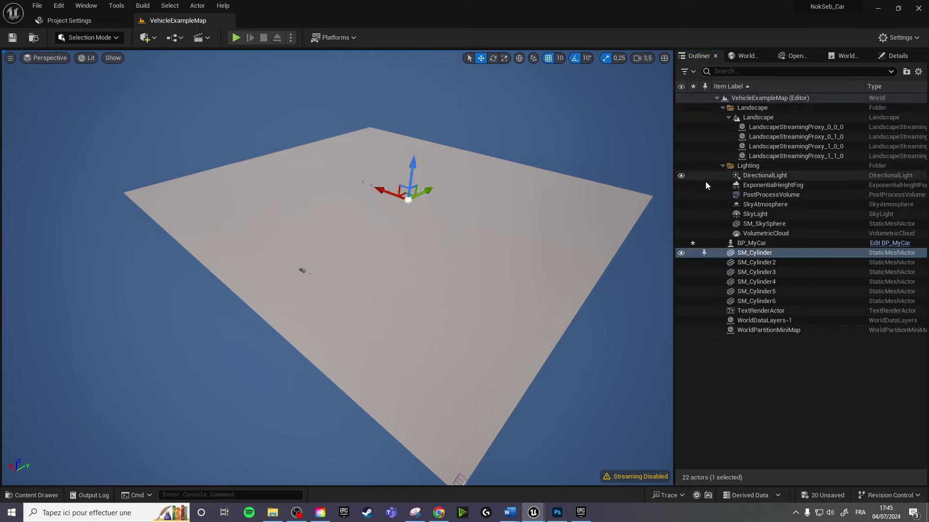
left_click(771, 302, "shift")
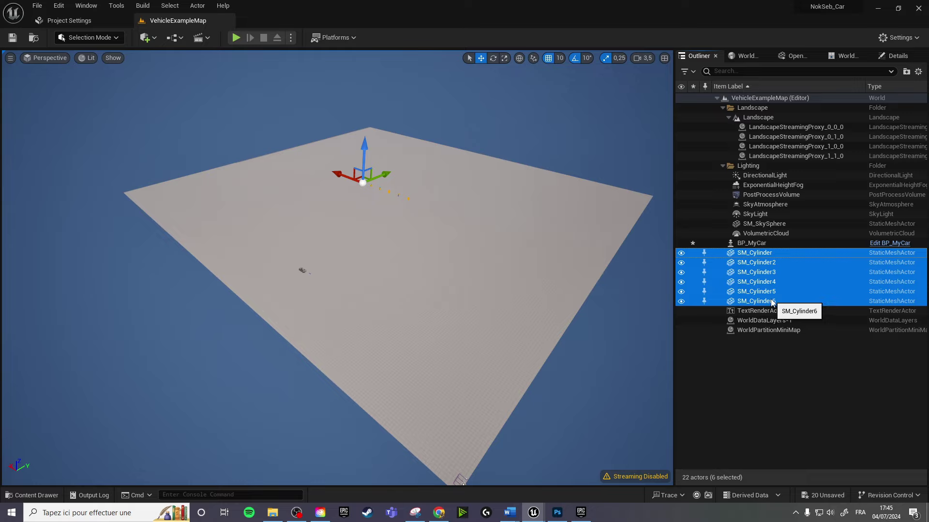
key("Delete")
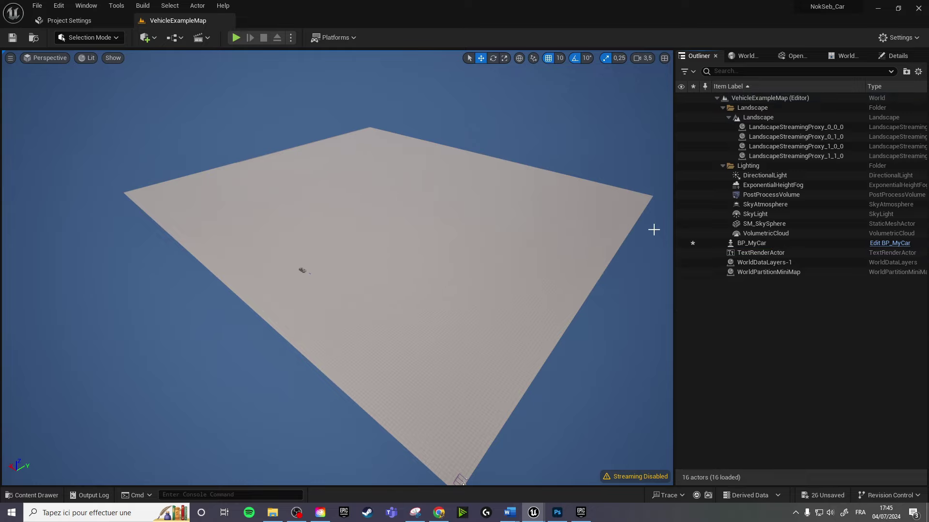
left_click_drag(63, 271, 48, 304)
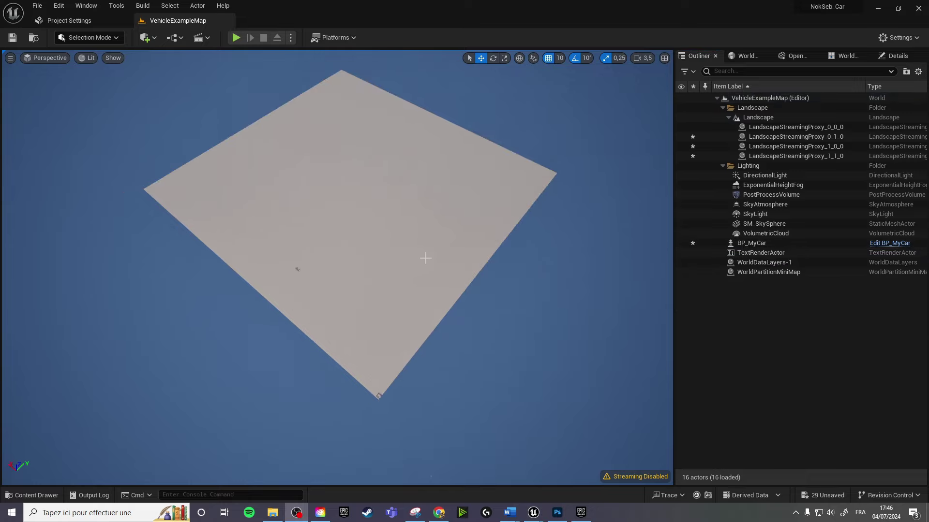
right_click_drag(424, 263, 424, 241)
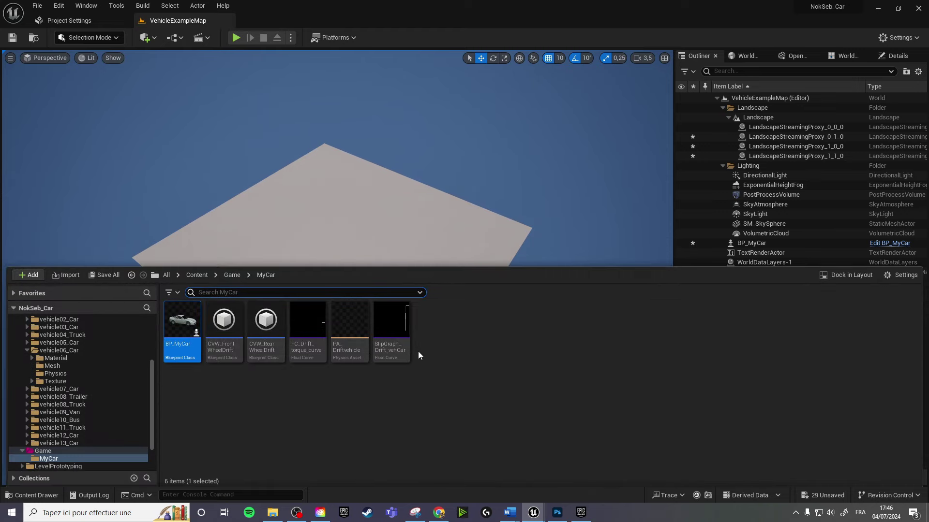
Create a new folder named Landscape inside the Game content folder.
left_click(233, 276)
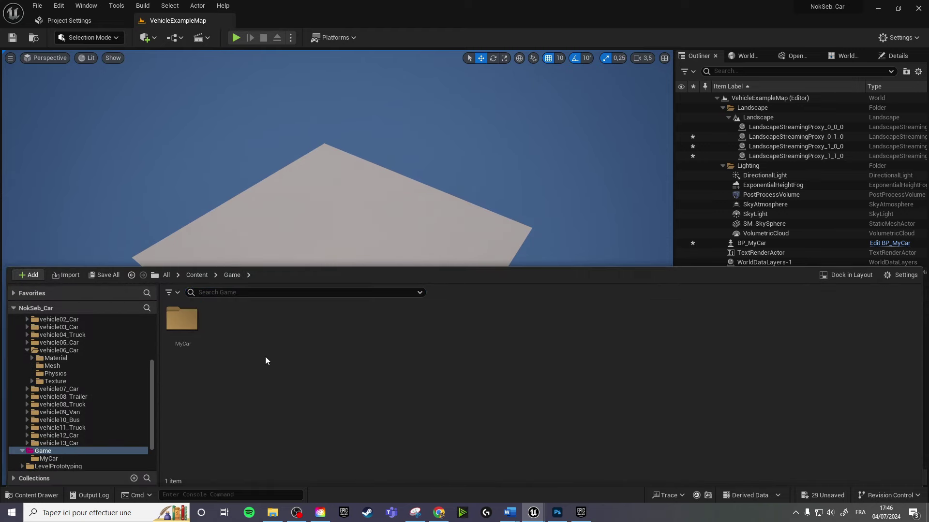
right_click(231, 349)
left_click(286, 197)
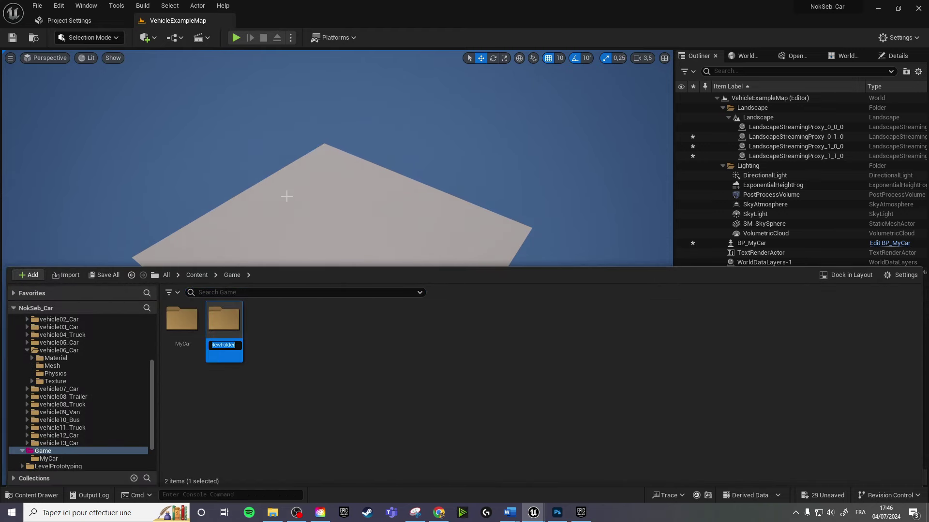
type("Land")
type("scape")
key("Return")
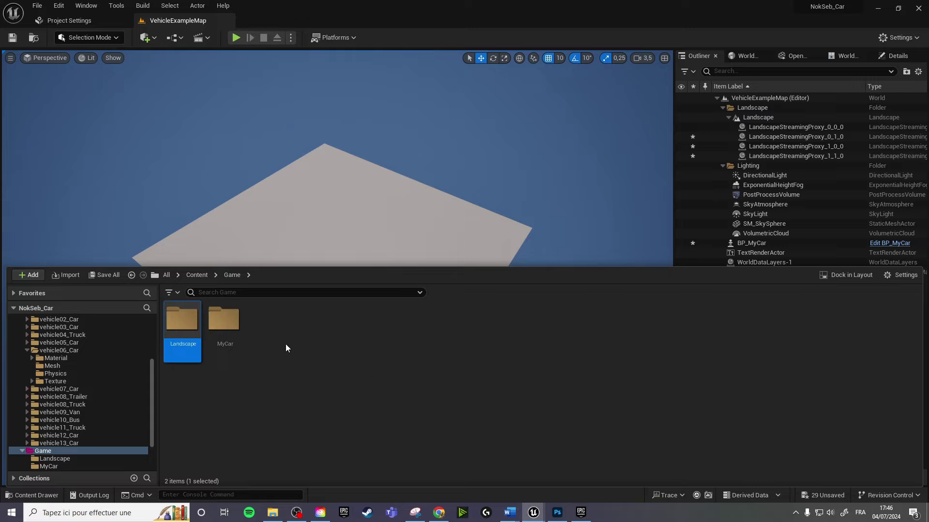
Import DriftTrack.jpg from File Explorer into the Landscape folder.
double_click(183, 321)
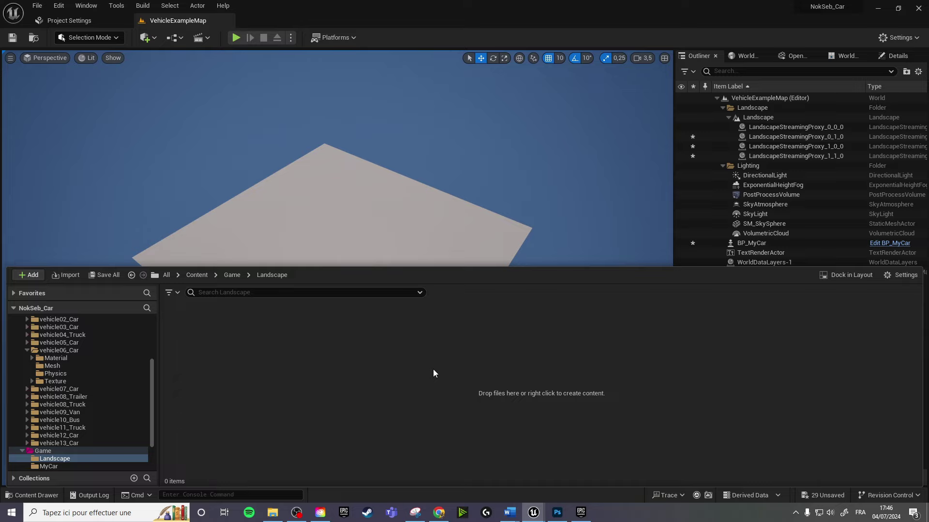
key("alt+Tab")
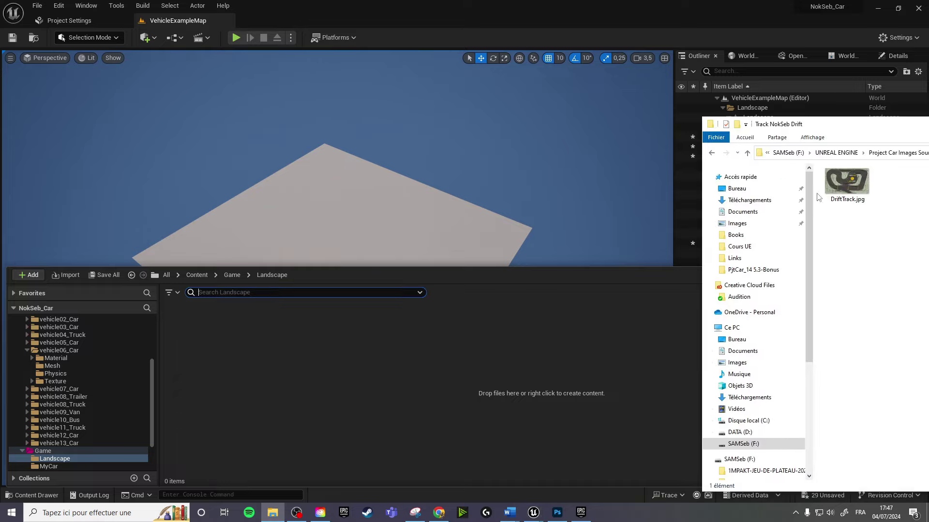
mouse_move(855, 186)
left_mouse_down()
mouse_move(251, 385)
mouse_move(267, 310)
left_mouse_up()
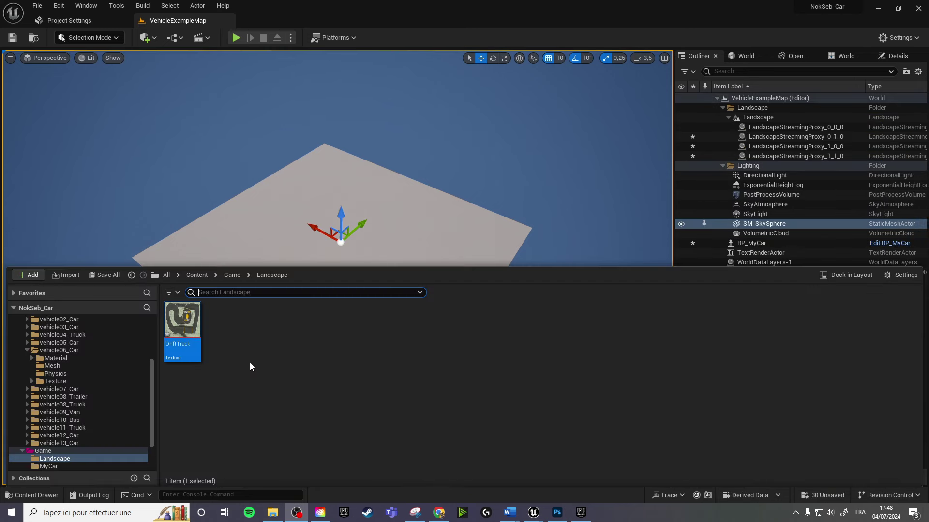
Add a new Material asset in the Landscape folder and name it M_RaceDrift.
right_click(252, 364)
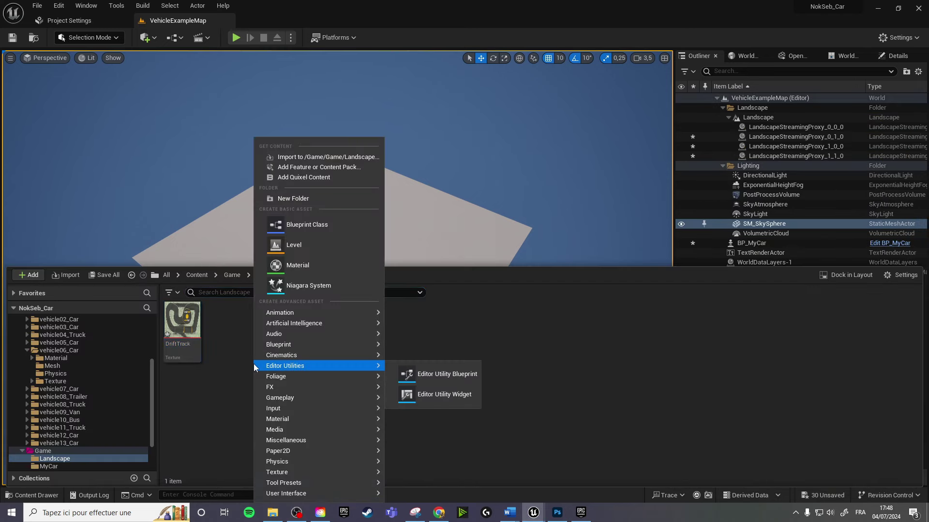
mouse_move(320, 418)
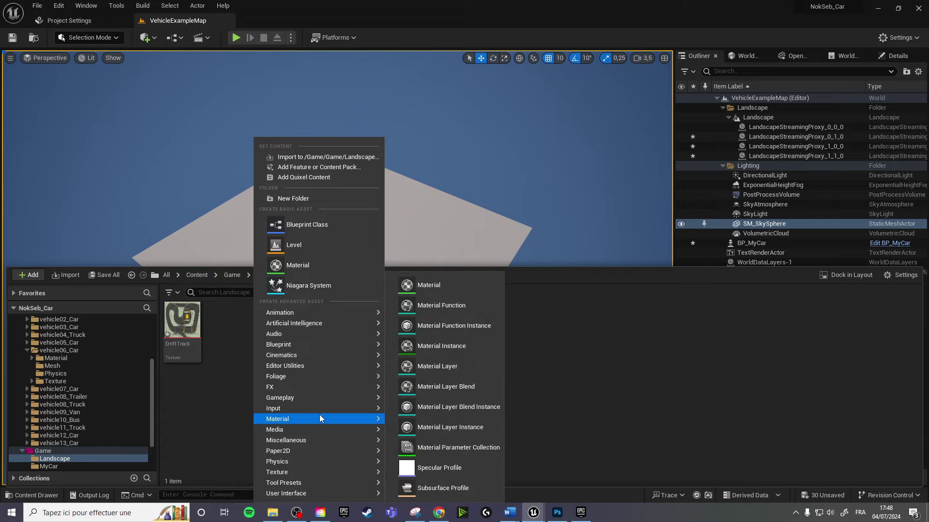
left_click(464, 285)
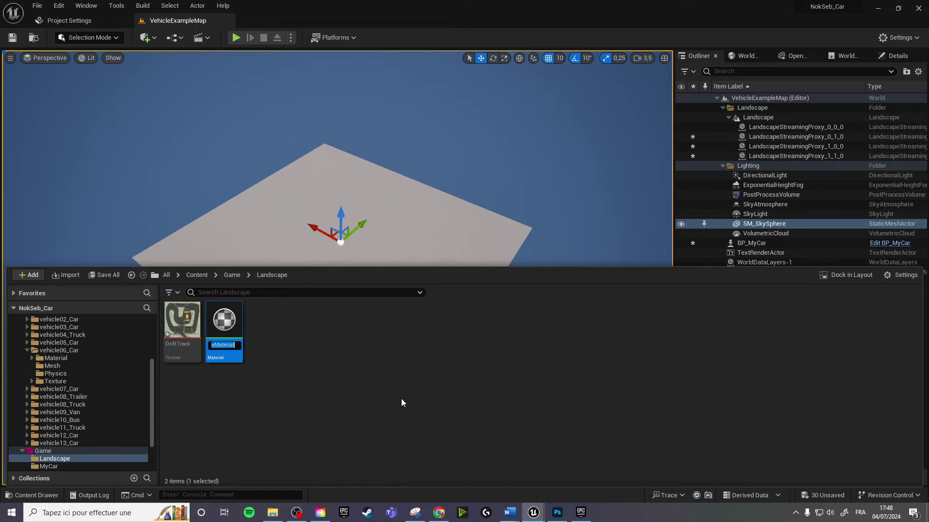
type("M_")
type("Race")
type("Drift")
key("Return")
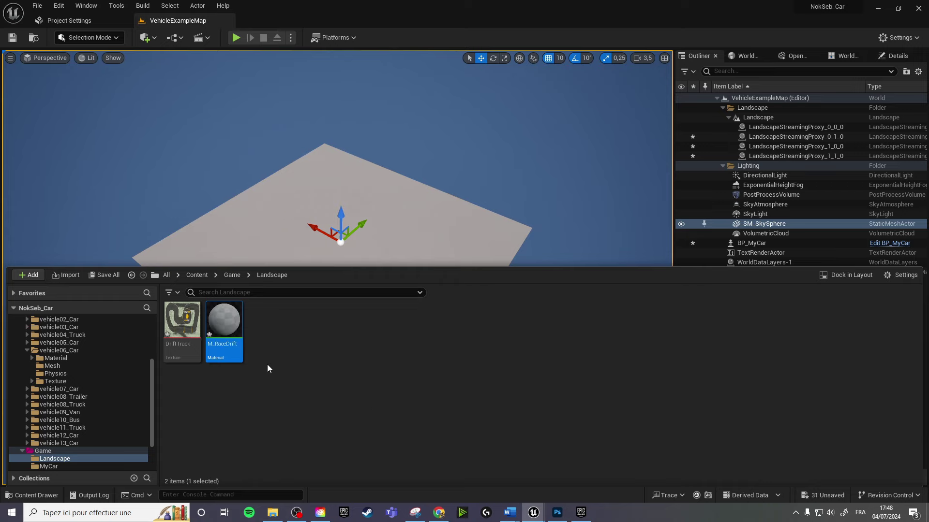
In M_RaceDrift, add a DriftTrack Texture Sample and feed its RGB into Base Color.
double_click(224, 329)
left_click(239, 396)
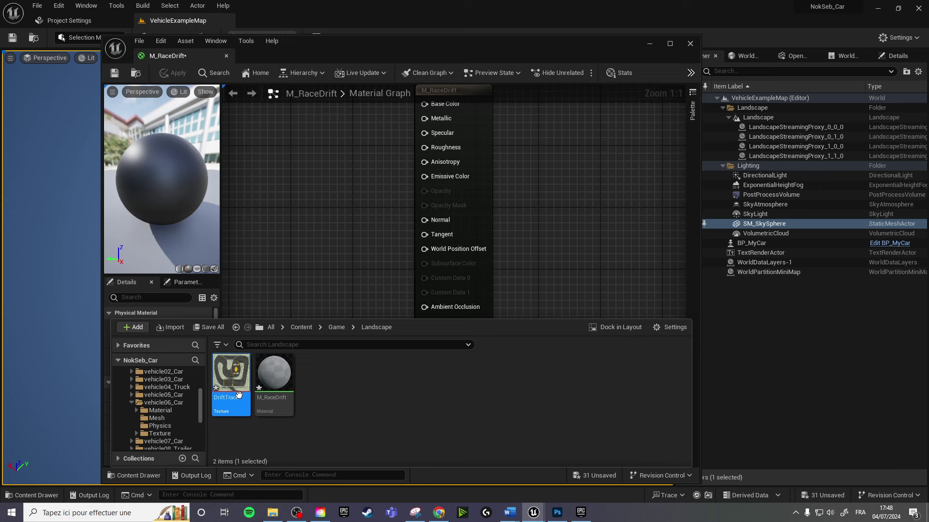
left_click_drag(239, 395, 296, 139)
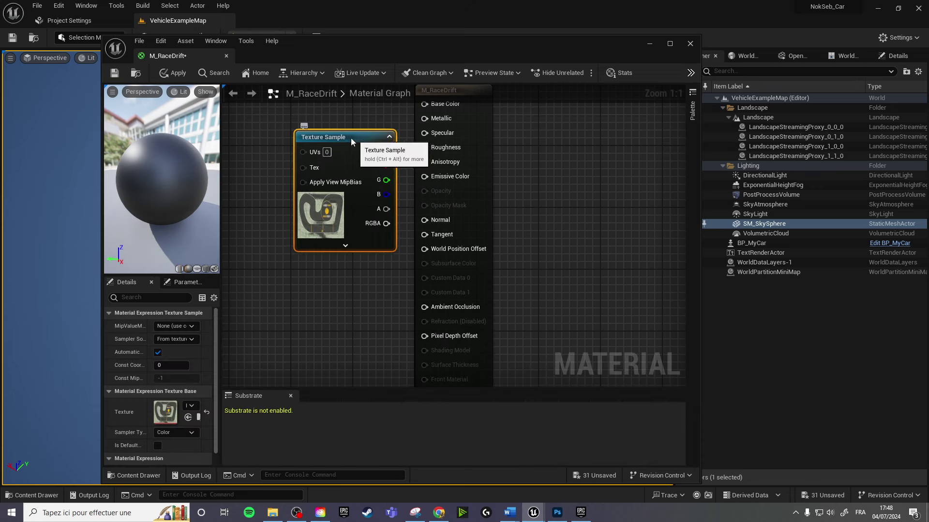
left_click_drag(352, 141, 279, 129)
right_click_drag(367, 170, 424, 301)
mouse_move(371, 271)
left_mouse_down()
mouse_move(465, 253)
mouse_move(482, 239)
left_mouse_up()
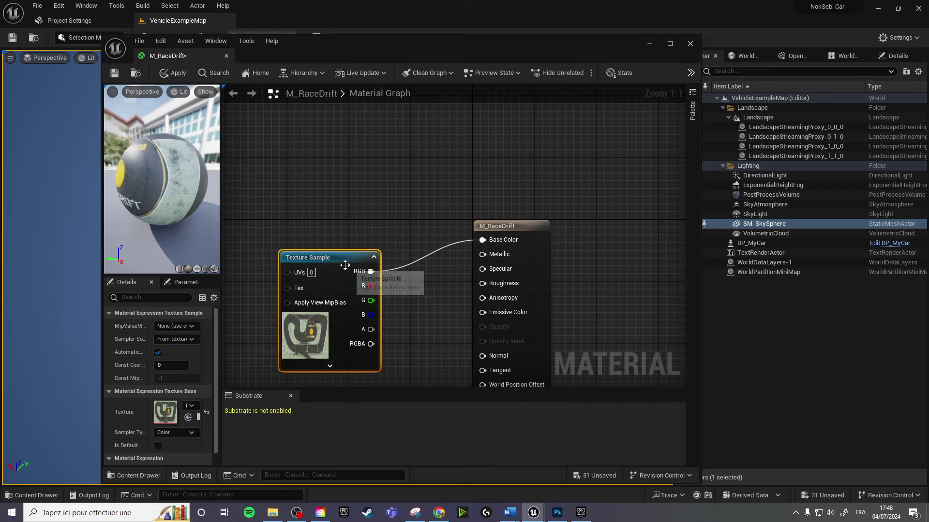
left_click_drag(345, 265, 376, 229)
left_click(362, 185)
right_click_drag(362, 184, 481, 178)
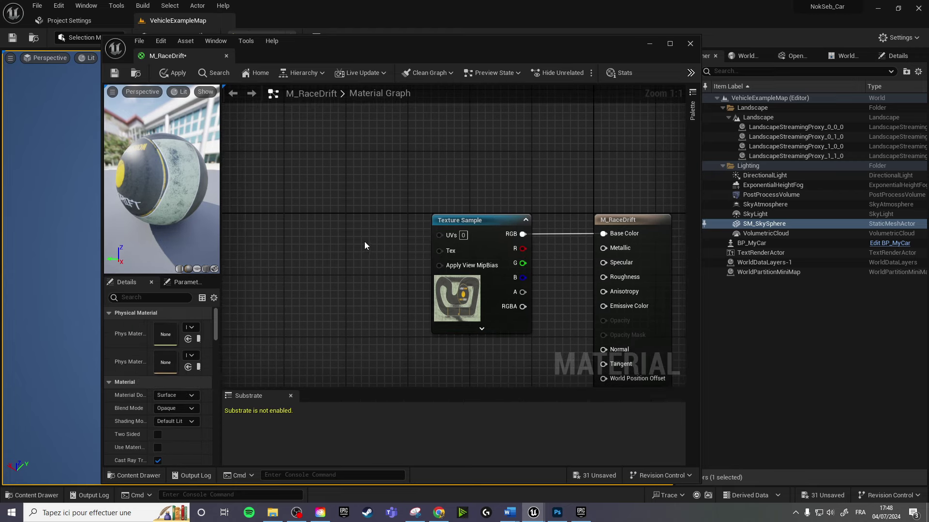
Connect a TextureCoordinate node to the texture's UVs with U tiling 0,03.
right_click(352, 231)
type("coord")
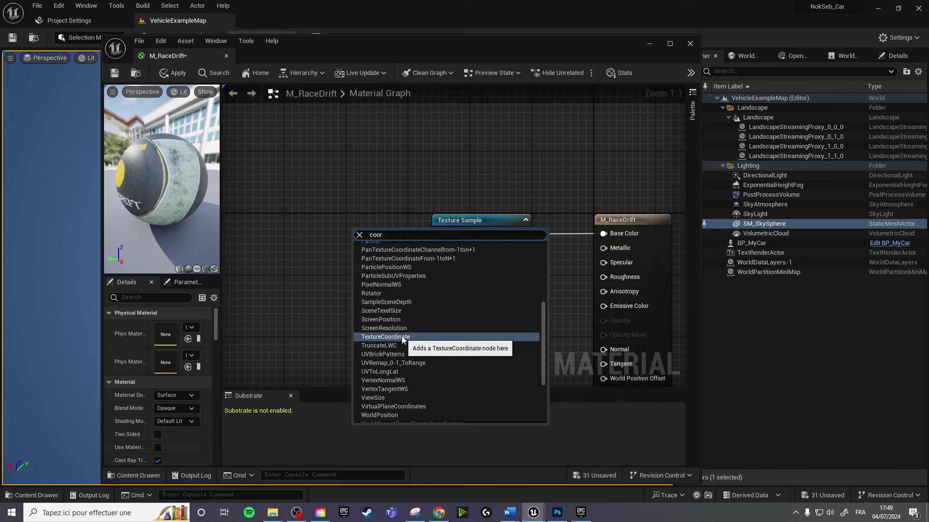
left_click(386, 338)
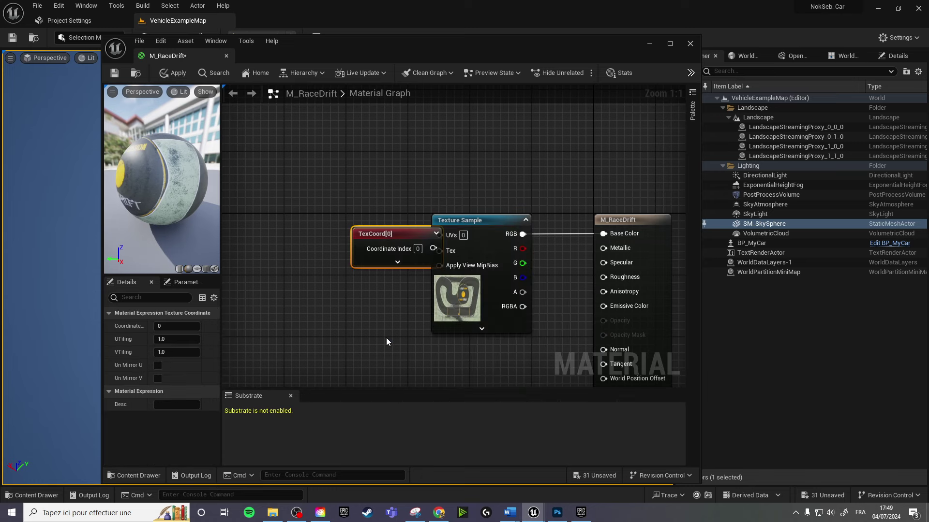
mouse_move(373, 234)
left_mouse_down()
mouse_move(317, 214)
mouse_move(442, 234)
left_mouse_up()
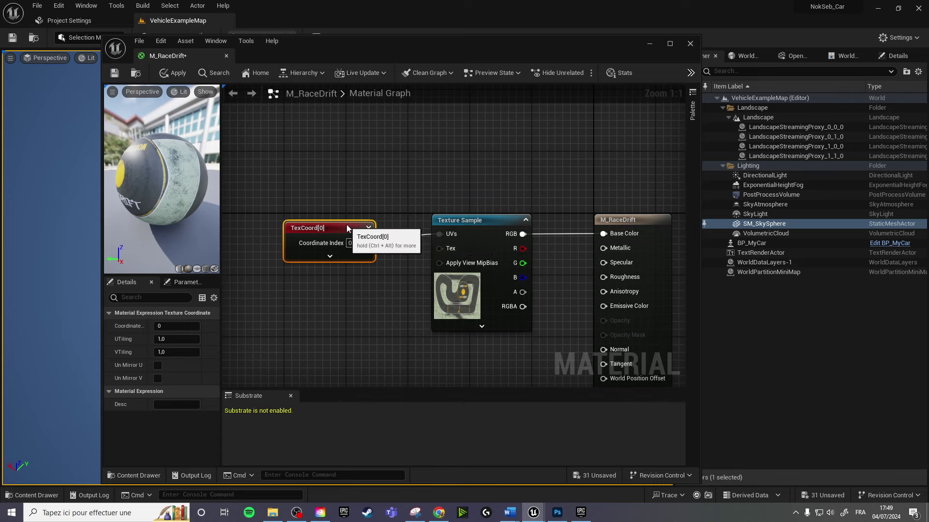
left_click_drag(346, 225, 361, 233)
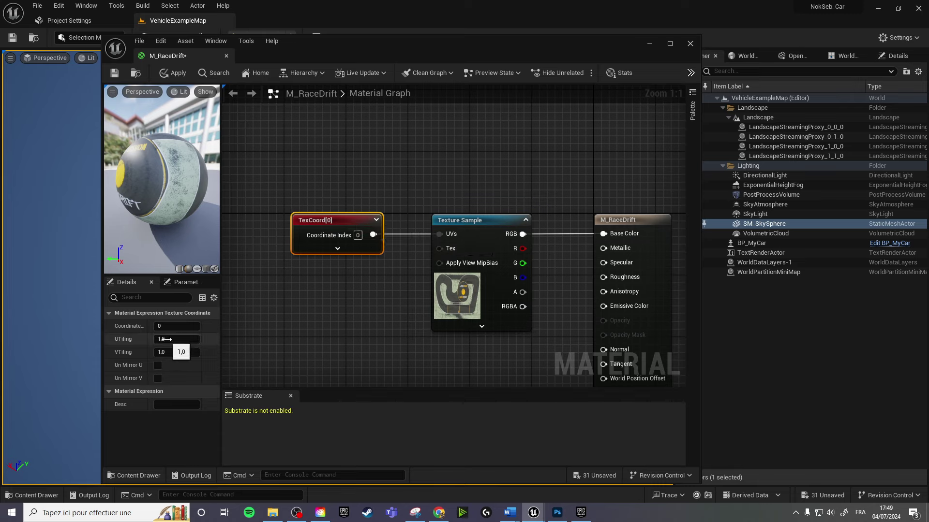
left_click(167, 340)
left_click(169, 353)
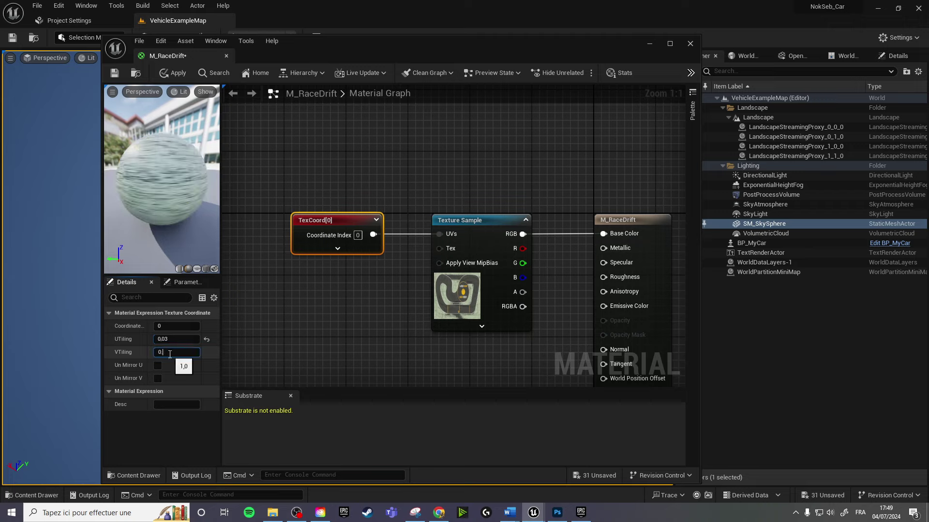
type(".03")
left_click(297, 339)
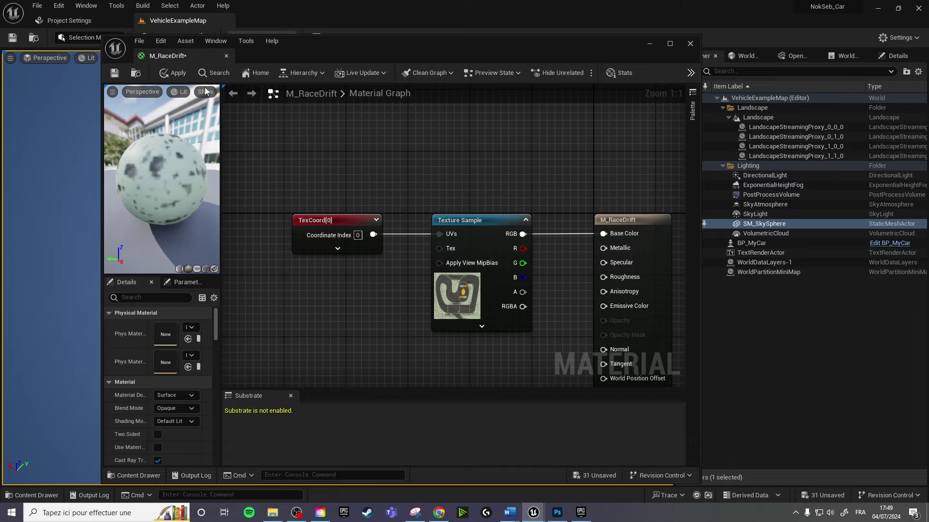
Apply the material changes and dock the material editor beside VehicleExampleMap.
left_click(118, 75)
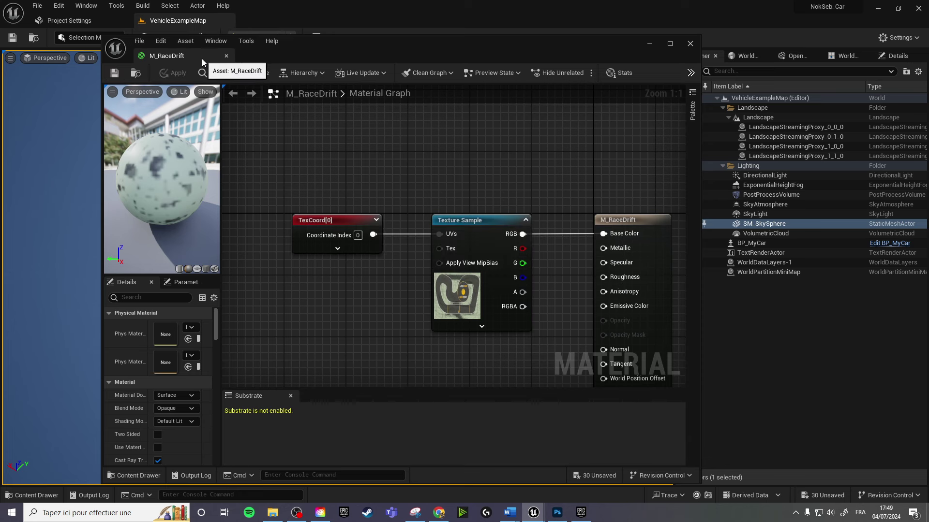
left_click_drag(202, 59, 285, 22)
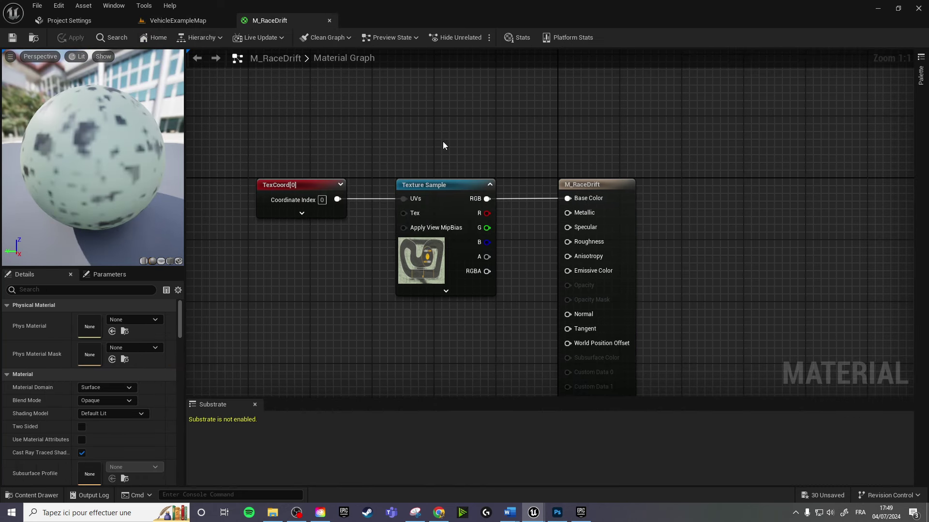
scroll(435, 121, "down", 1)
scroll(425, 249, "down", 2)
scroll(452, 254, "up", 1)
Find PhysMat_Ice in the Content Drawer and make a copy of it.
key("ctrl+space")
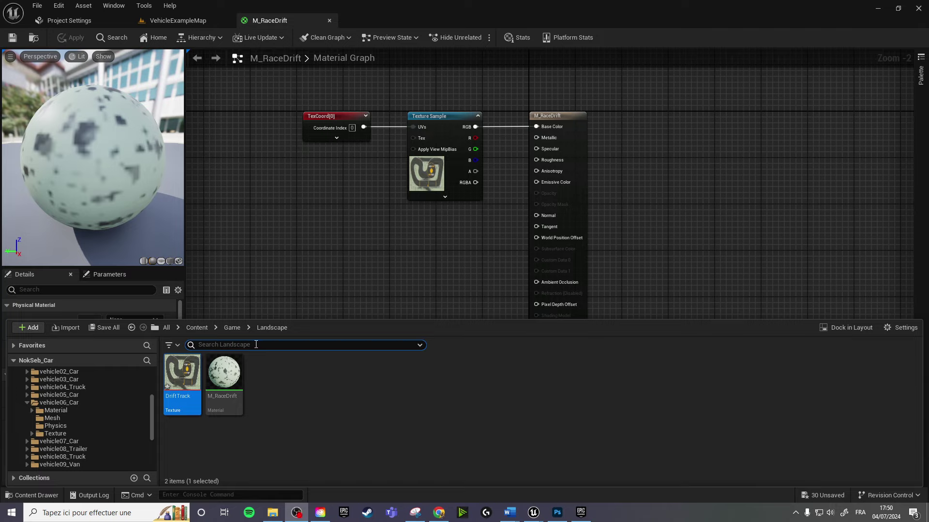
left_click(167, 327)
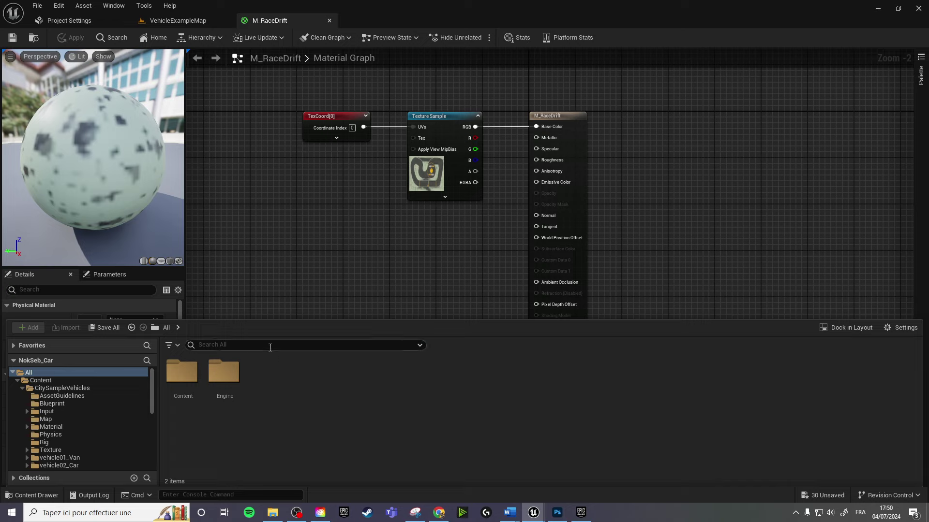
type("Phyice")
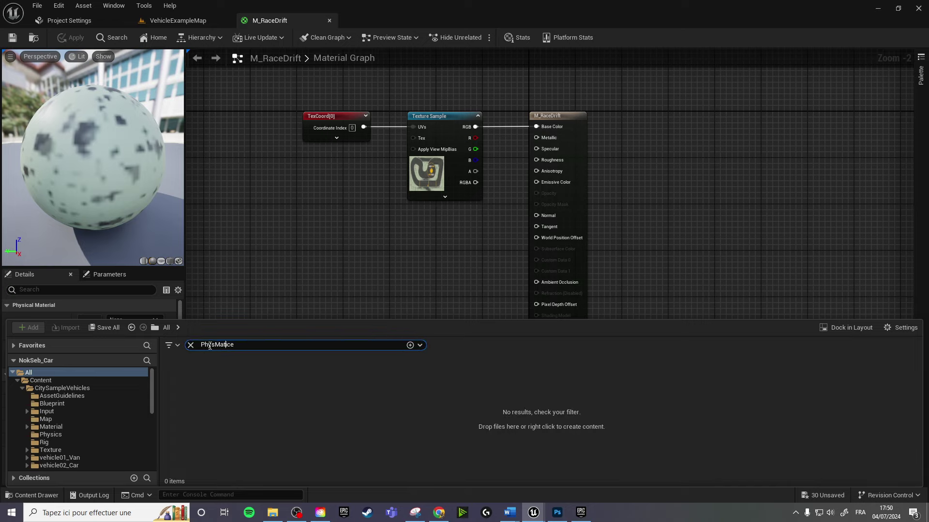
key("BackSpace")
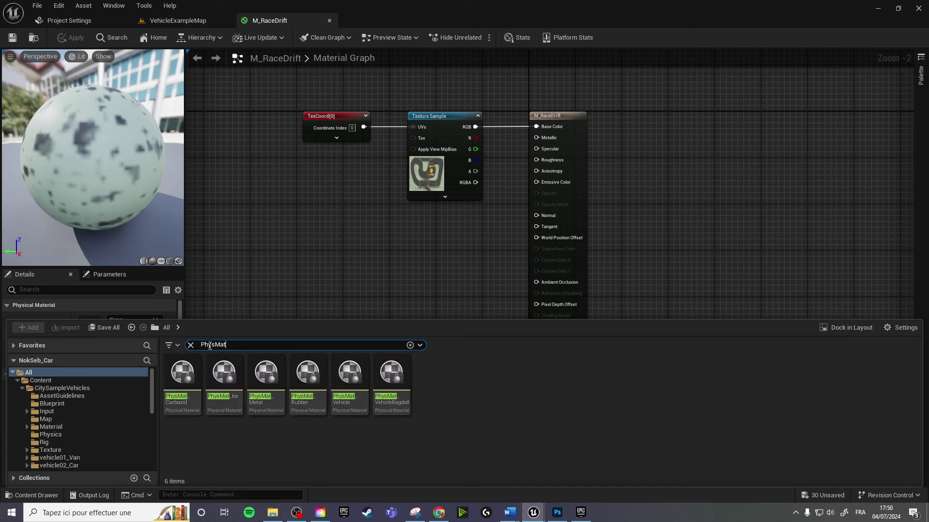
left_click(230, 410)
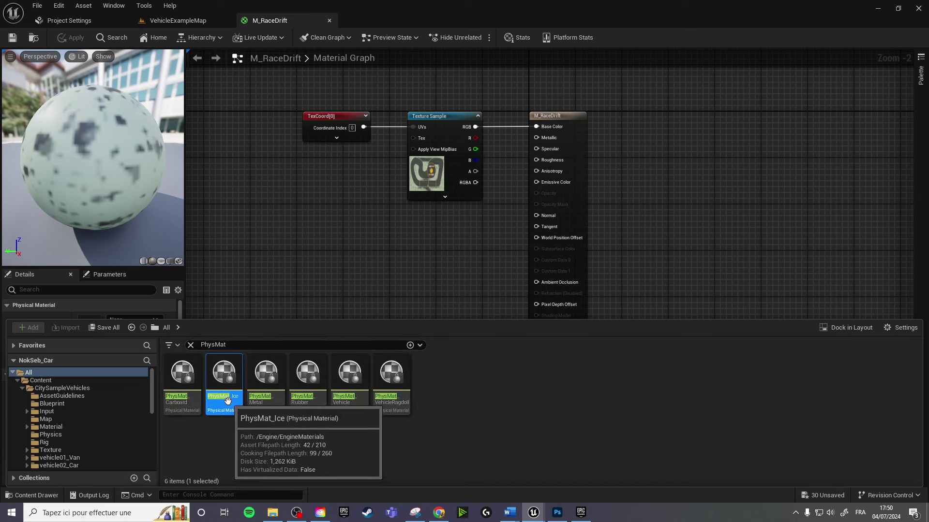
scroll(95, 418, "down", 2)
scroll(94, 416, "down", 2)
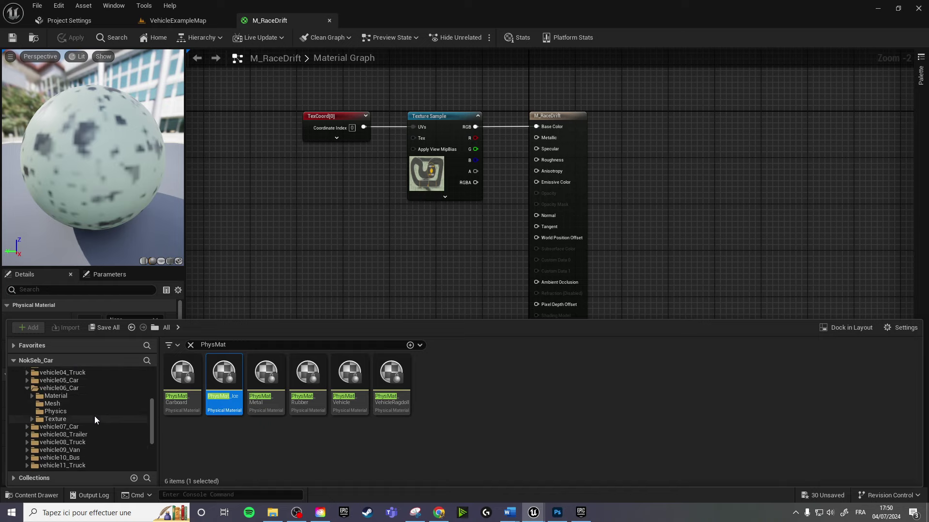
scroll(94, 416, "down", 3)
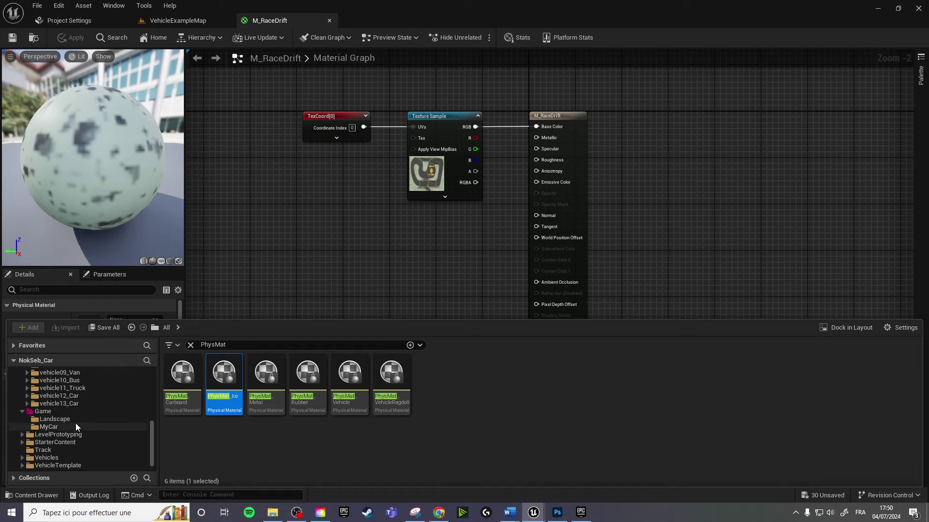
left_click_drag(225, 380, 71, 418)
left_click(109, 446)
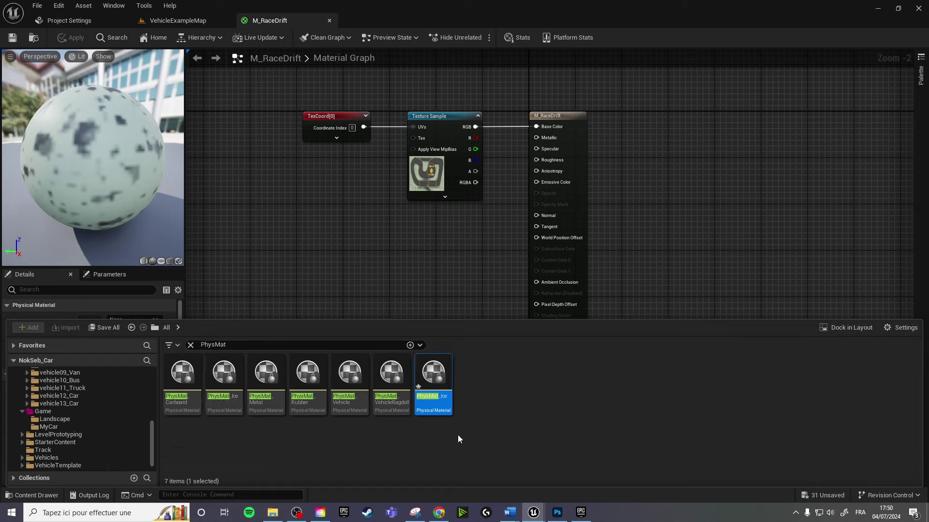
Rename the copy PhysMat_Drift and move it into the Game/Landscape folder.
key("F2")
type("P")
type("hysMat_")
type("Dri")
type("ft")
key("Return")
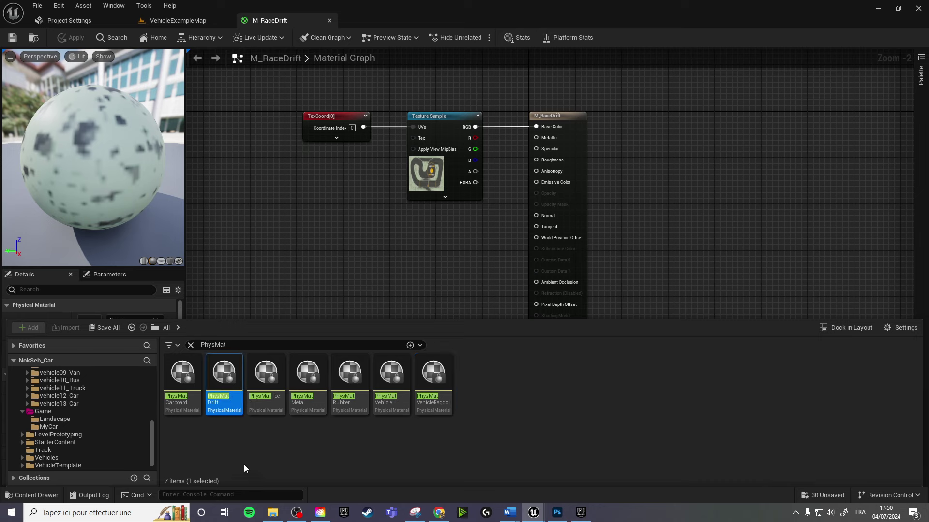
left_click_drag(224, 374, 62, 419)
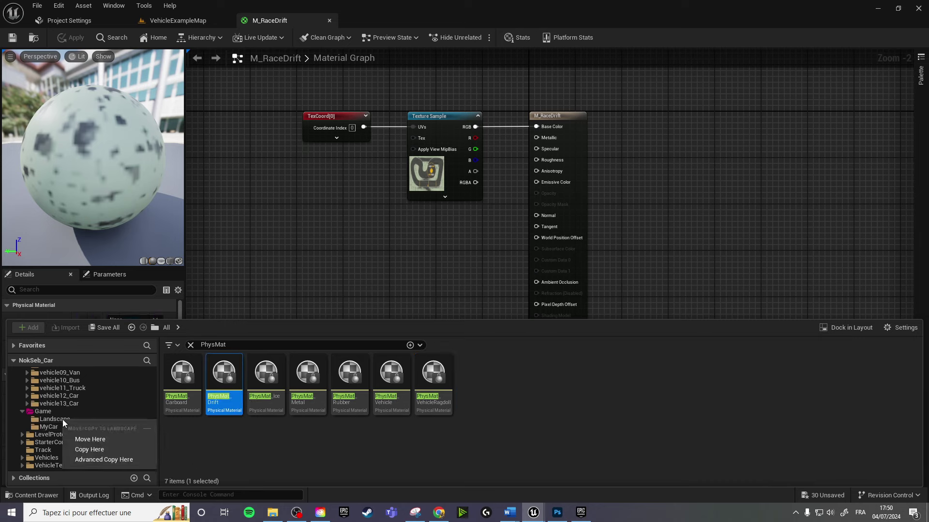
left_click(89, 439)
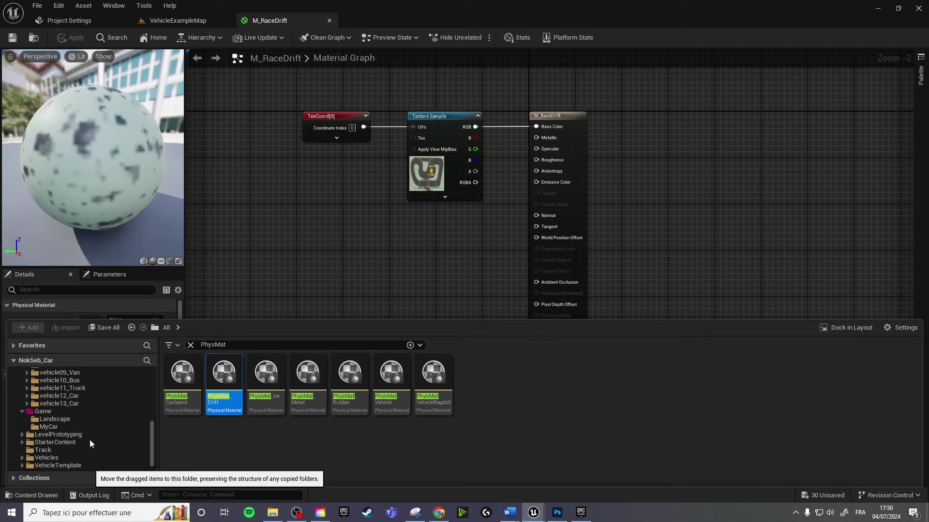
left_click(59, 420)
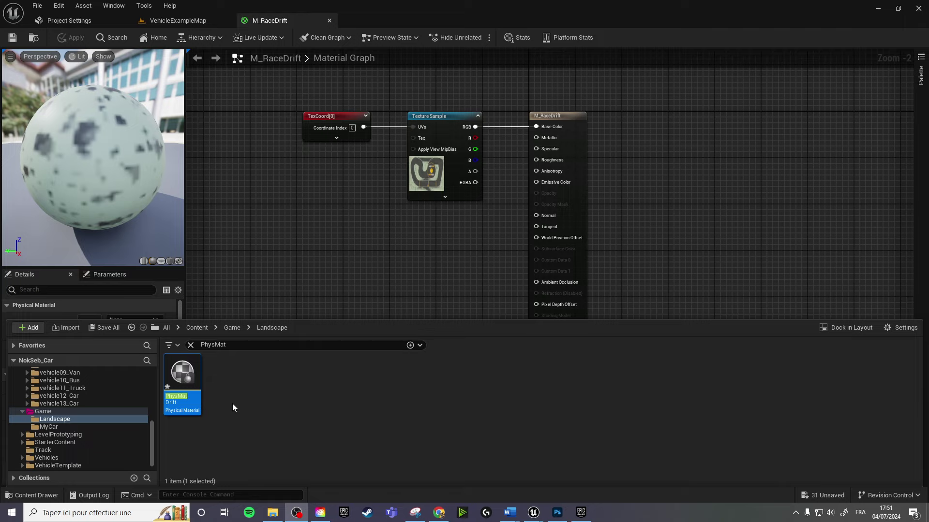
Switch VehicleExampleMap to Landscape Mode and show the new-landscape settings.
left_click(195, 20)
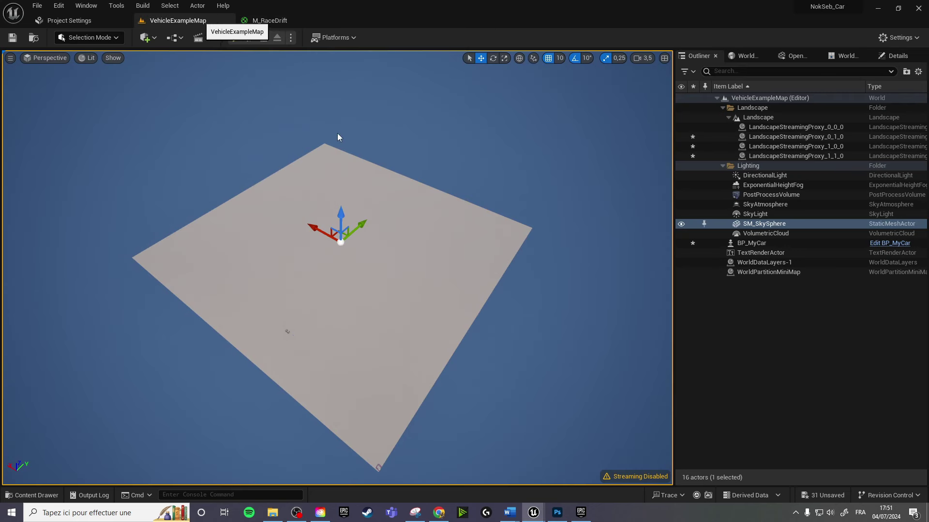
left_click(111, 37)
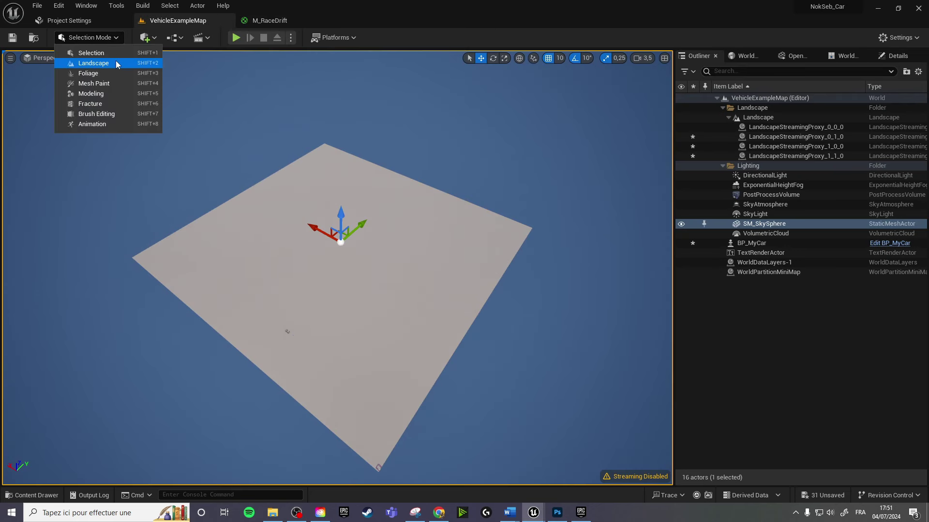
left_click(115, 60)
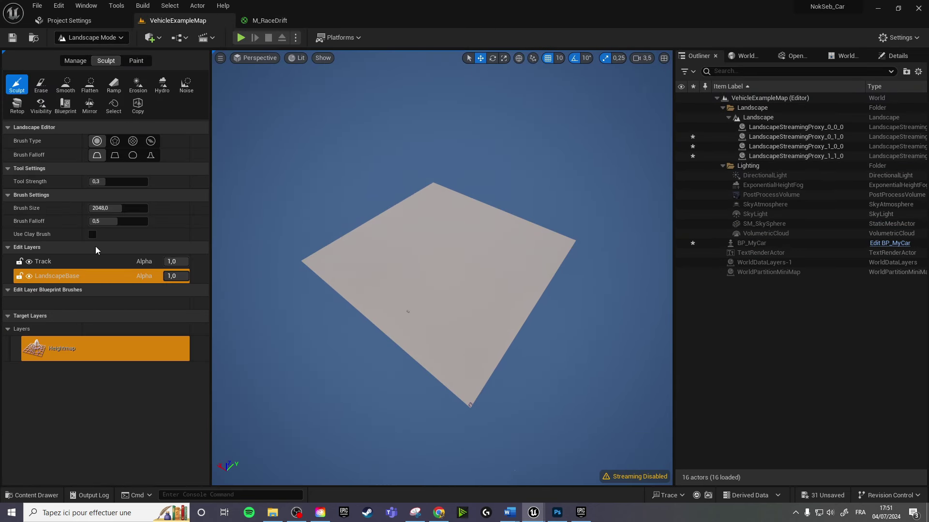
left_click(74, 60)
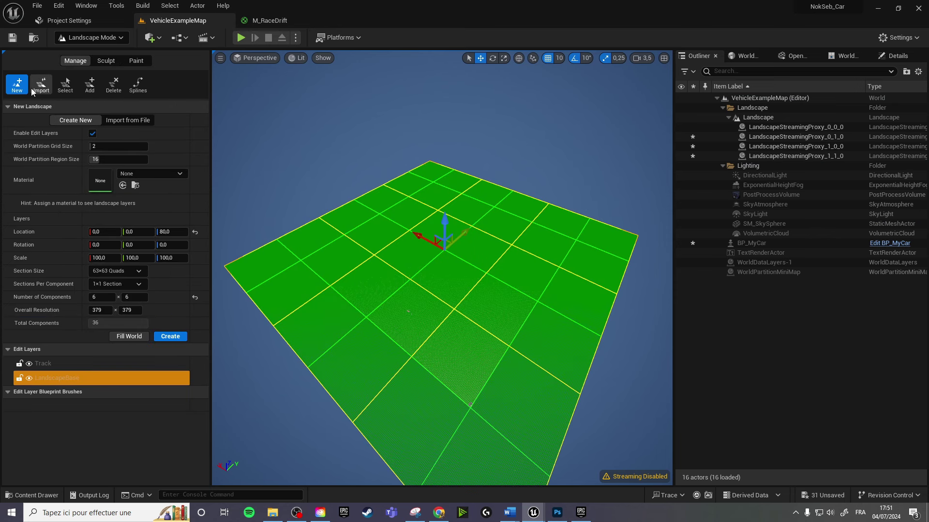
Create a 4×4-component landscape using the M_RaceDrift material.
left_click(100, 297)
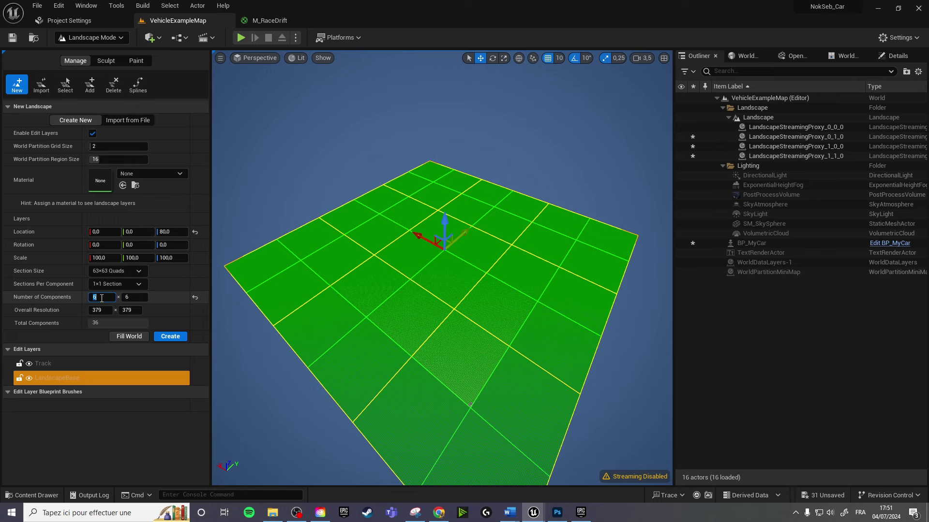
type("4")
left_click(133, 297)
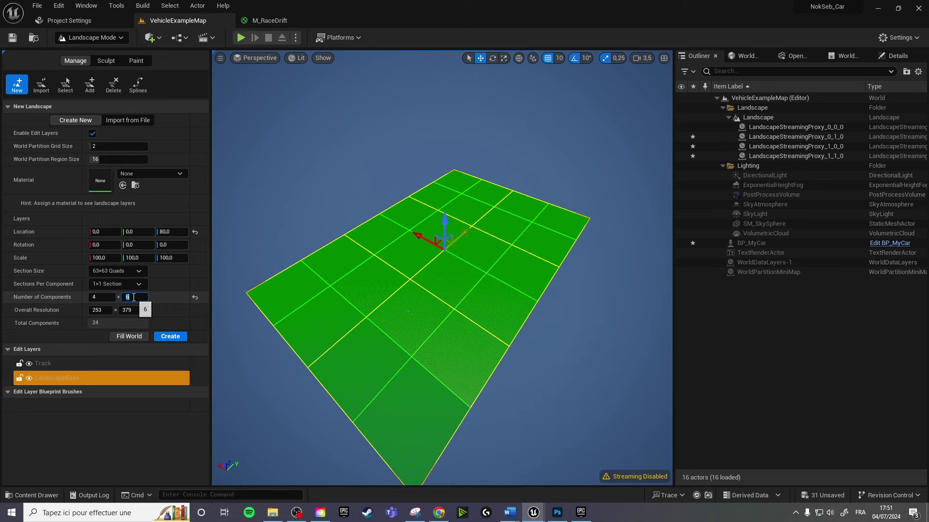
type("4")
left_click(104, 297)
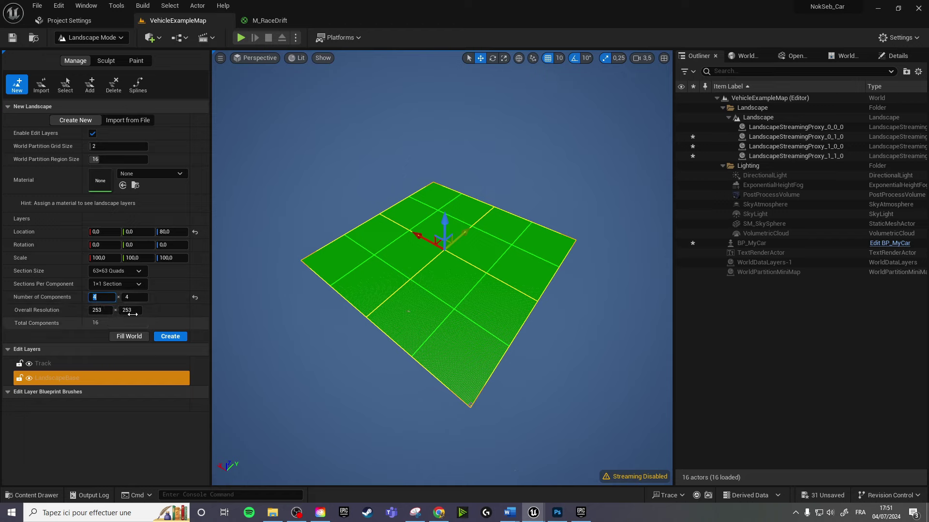
left_click(182, 174)
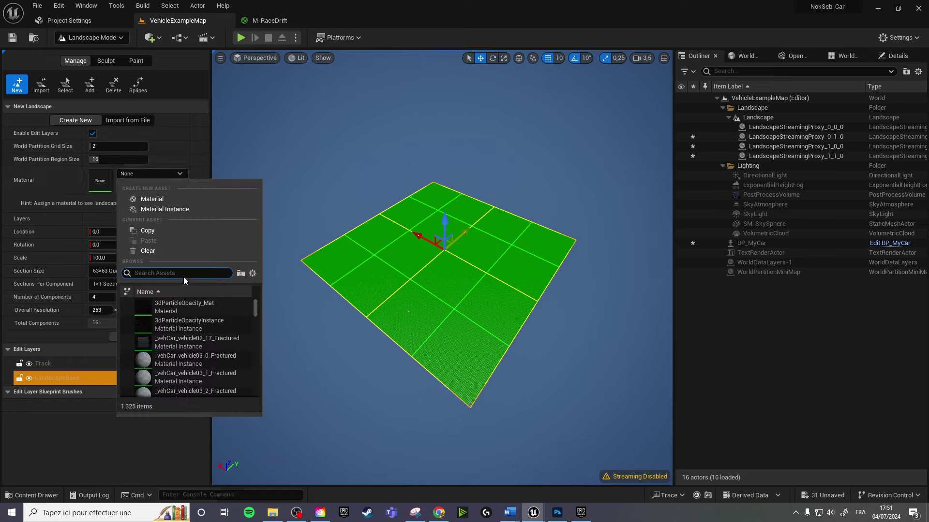
type("drift")
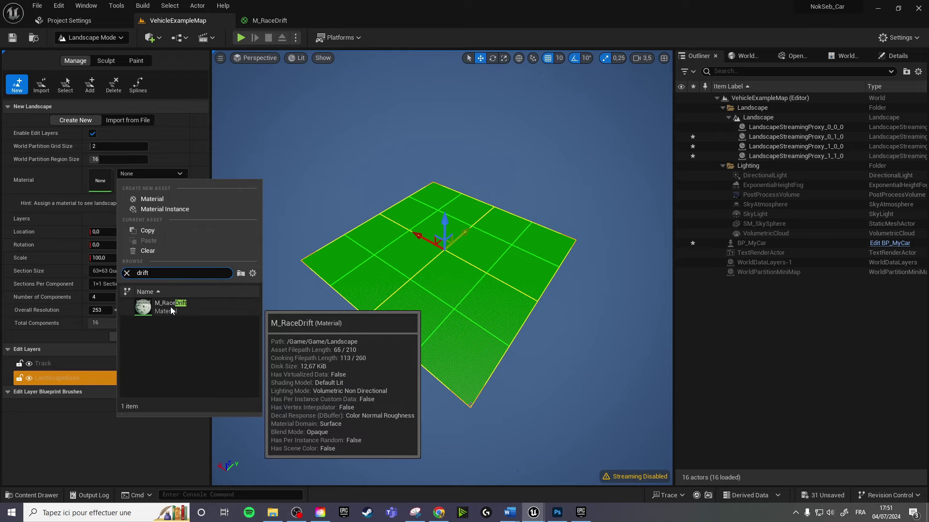
left_click(171, 307)
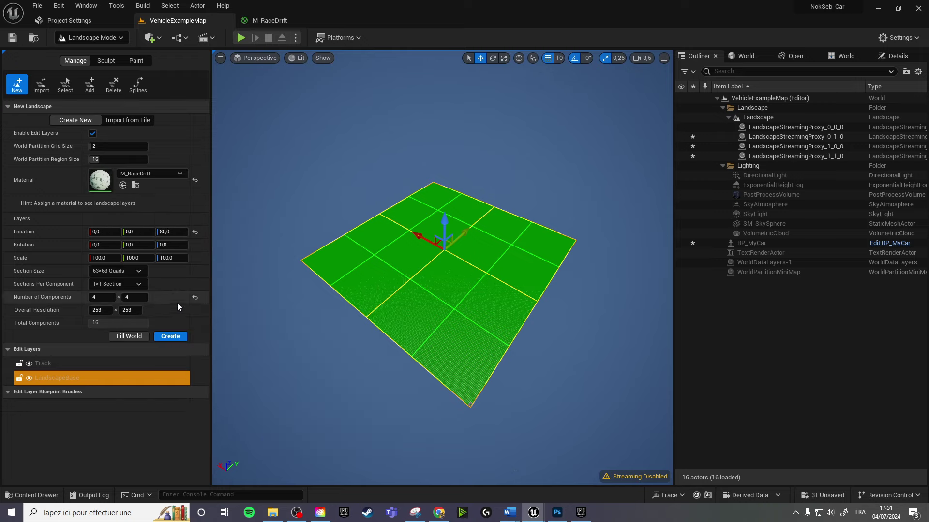
left_click(172, 338)
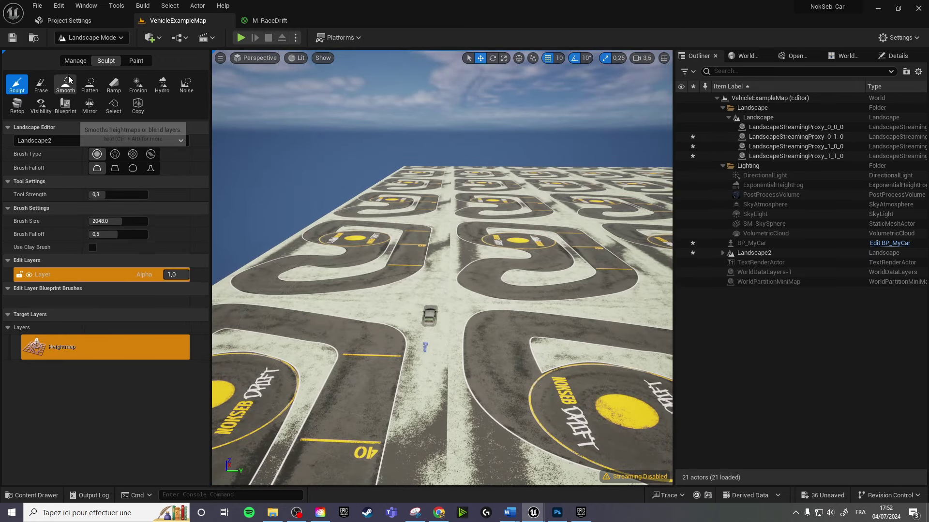
Return to Selection Mode and move BP_MyCar forward along X onto the drift track.
left_click(121, 38)
left_click(91, 53)
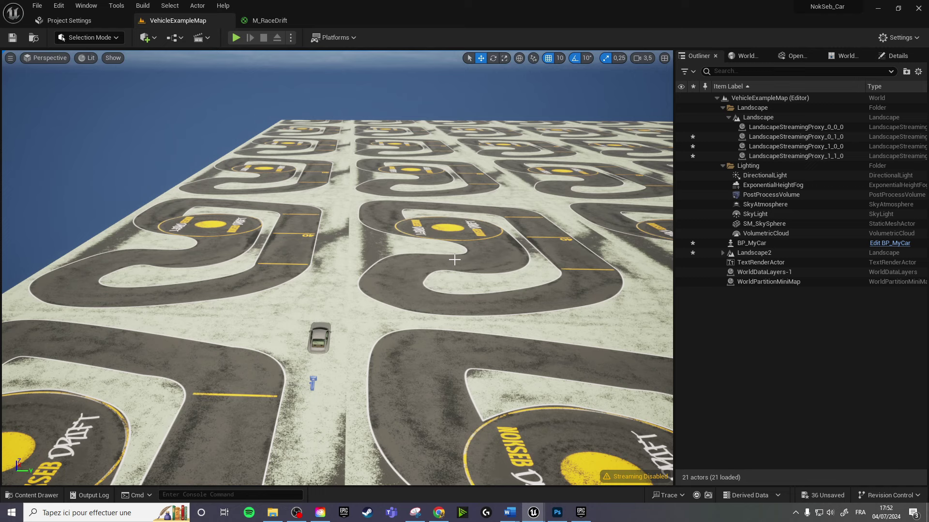
left_click(321, 341)
mouse_move(323, 341)
left_mouse_down()
mouse_move(334, 316)
mouse_move(190, 351)
mouse_move(295, 354)
left_mouse_up()
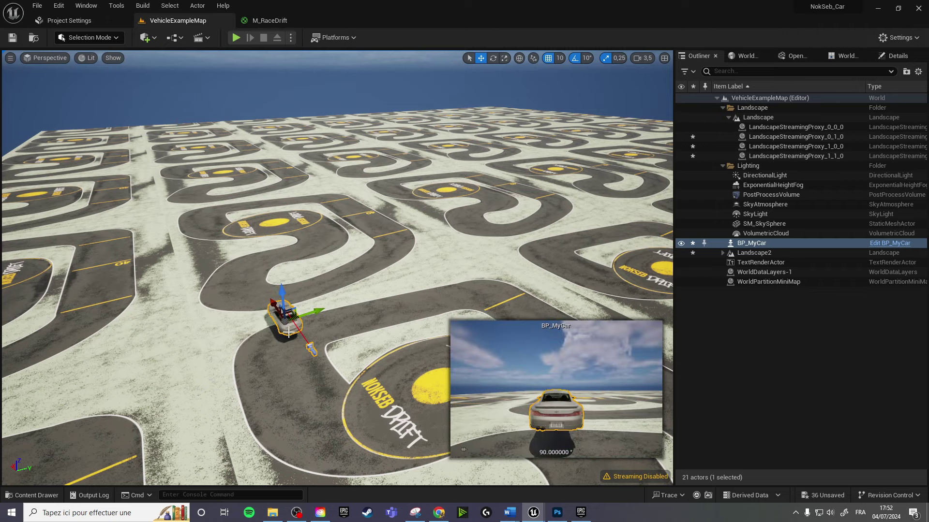
mouse_move(295, 354)
right_mouse_down()
mouse_move(296, 382)
mouse_move(320, 282)
right_mouse_up()
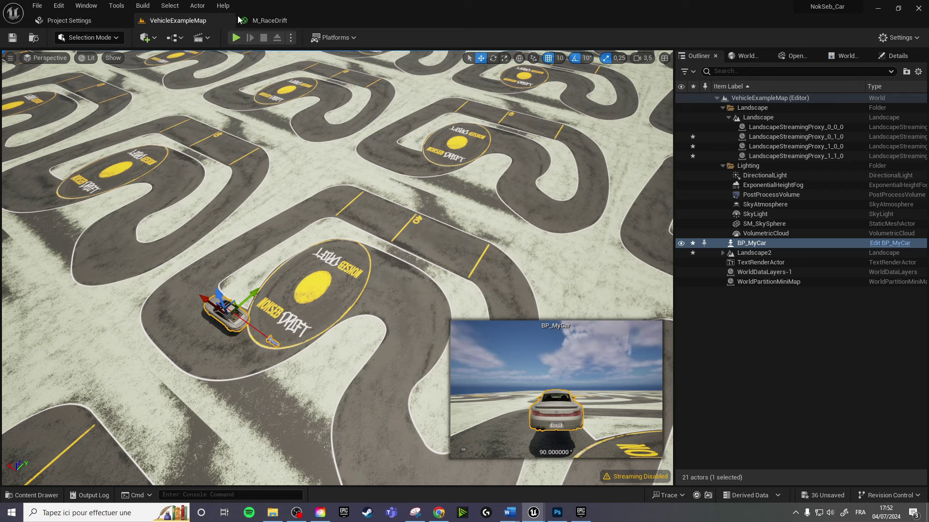
left_click(267, 21)
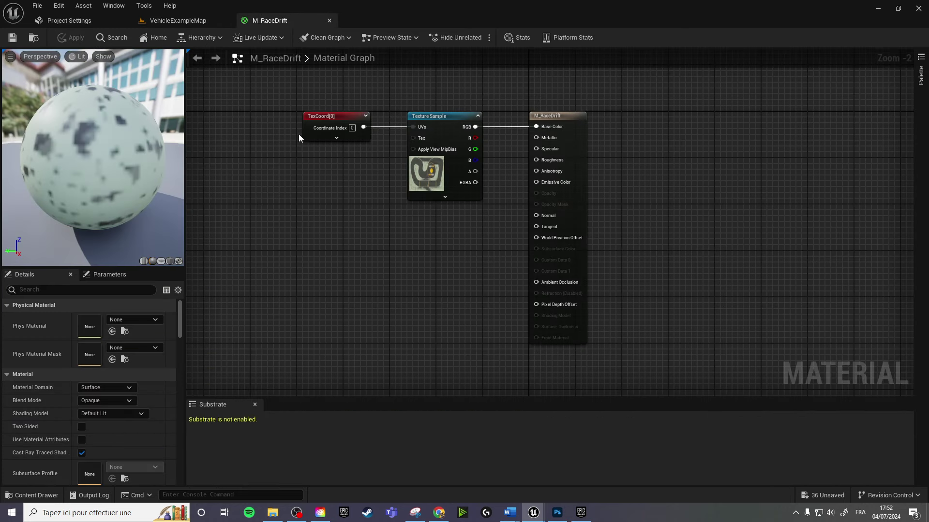
Check the TexCoord tiling values (UTiling 0,006, VTiling 0,01) in M_RaceDrift, then return to VehicleExampleMap.
left_click(312, 134)
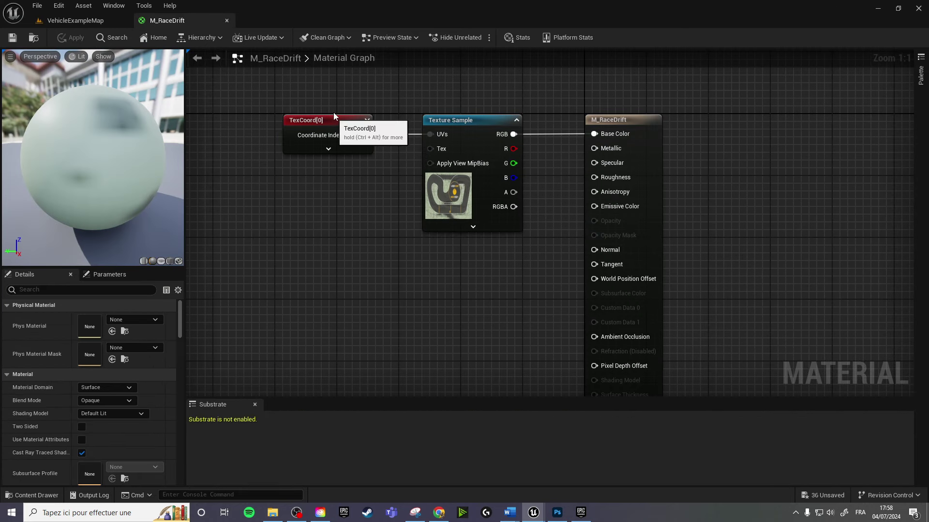
left_click(328, 149)
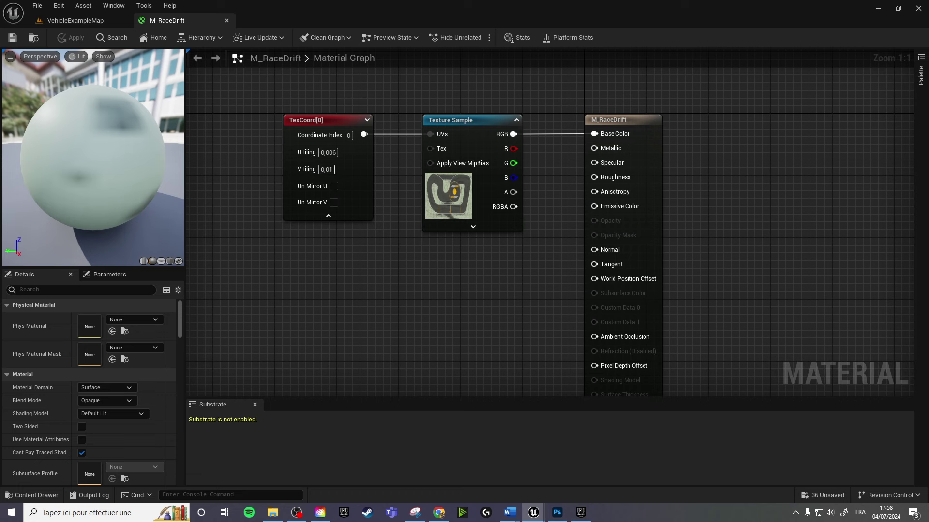
left_click(89, 21)
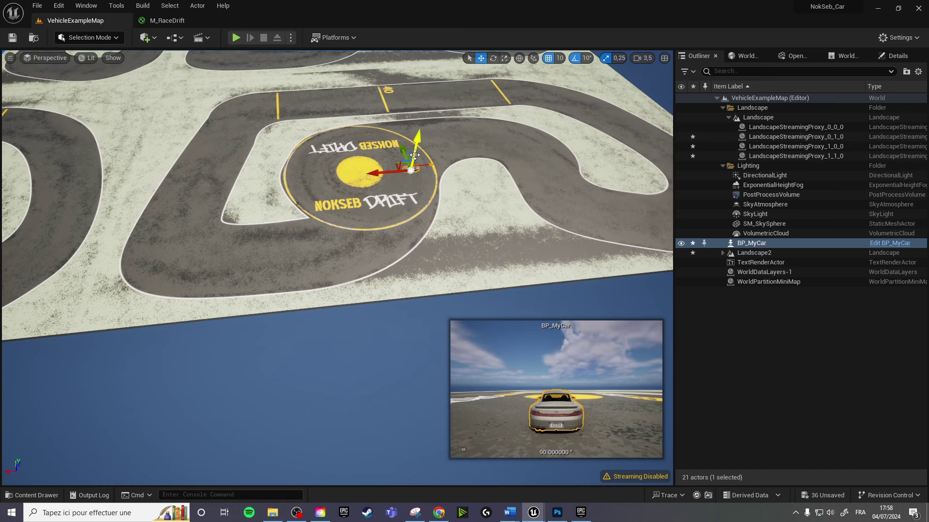
Raise BP_MyCar above the track, set Auto Possess Player to Player 0, and save the level.
left_click_drag(415, 155, 427, 129)
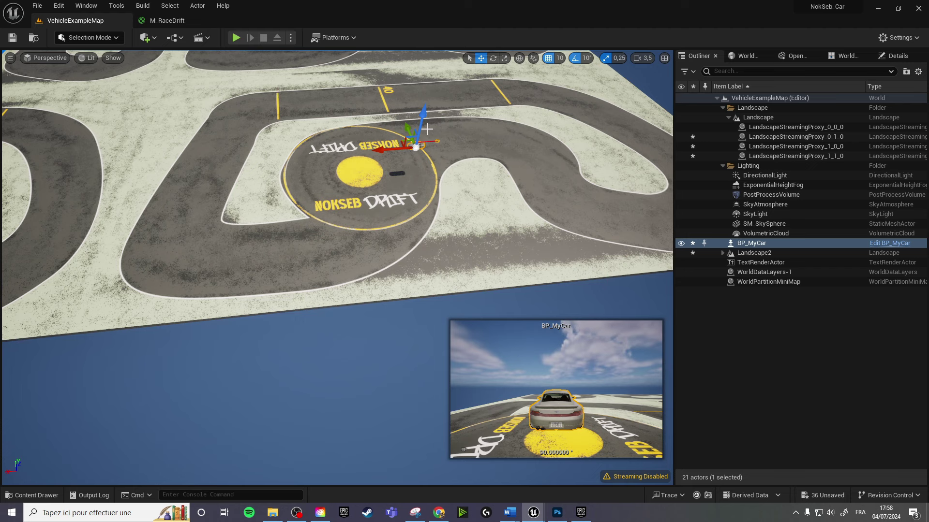
left_click(756, 244)
left_click(893, 56)
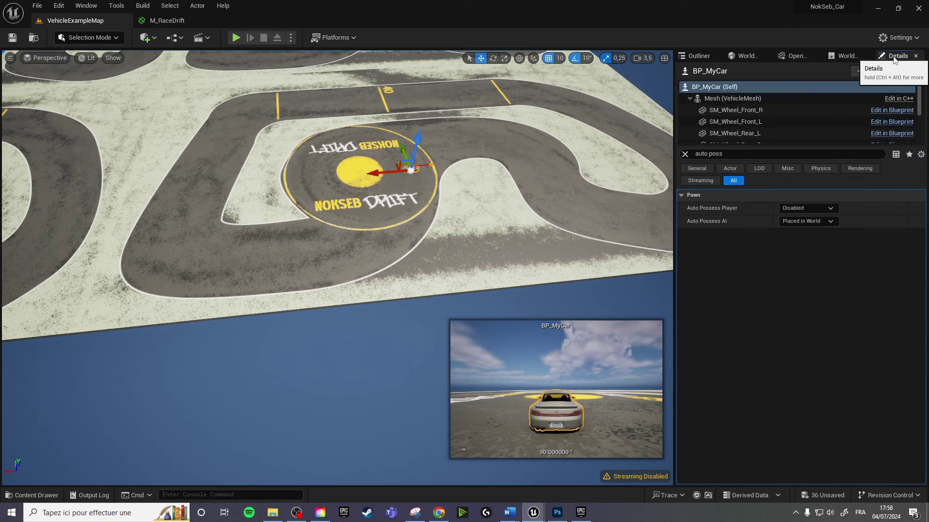
left_click(830, 210)
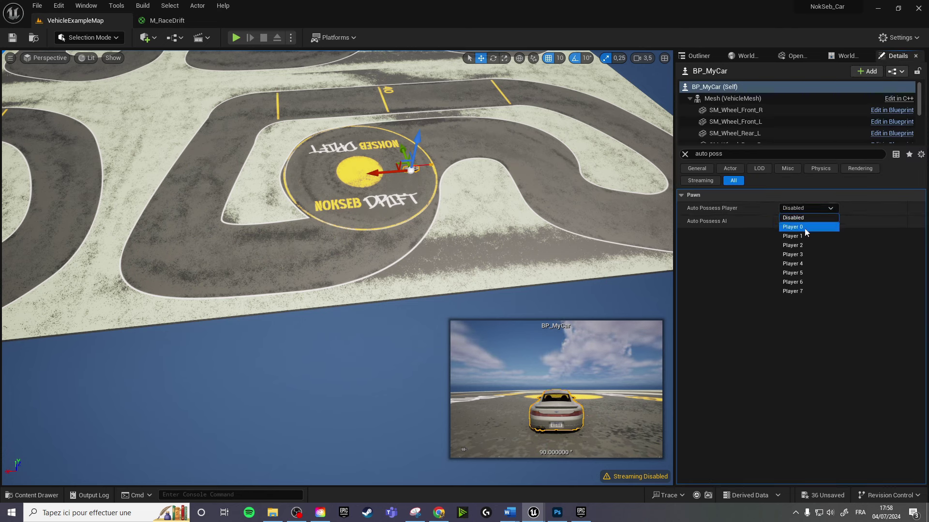
left_click(13, 39)
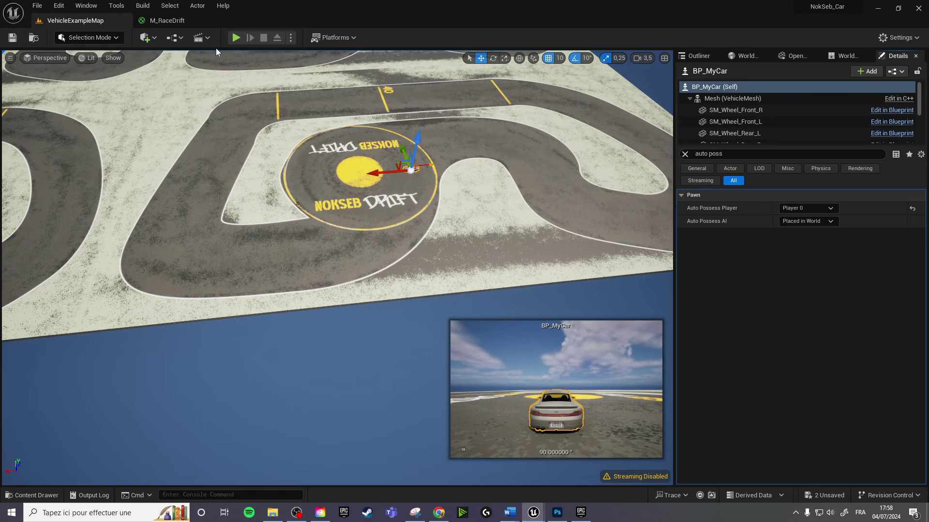
left_click(236, 39)
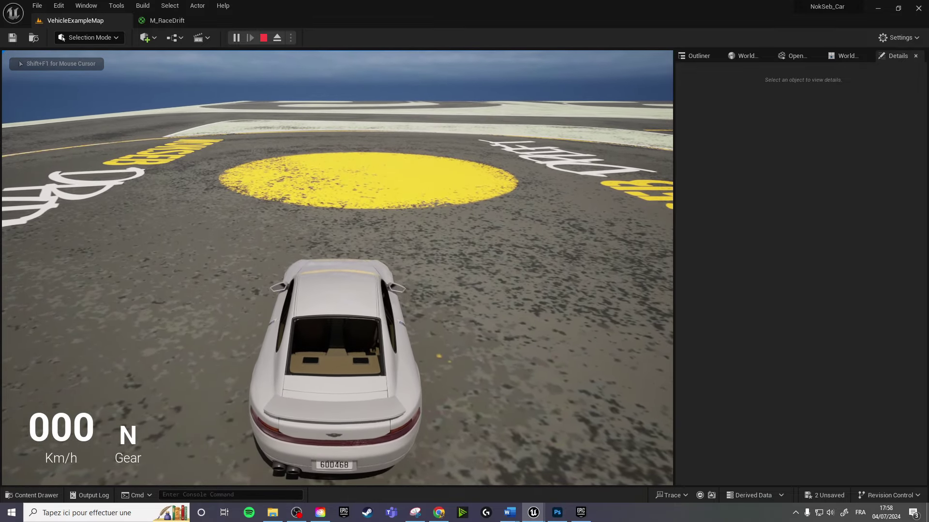
key("w")
key("d")
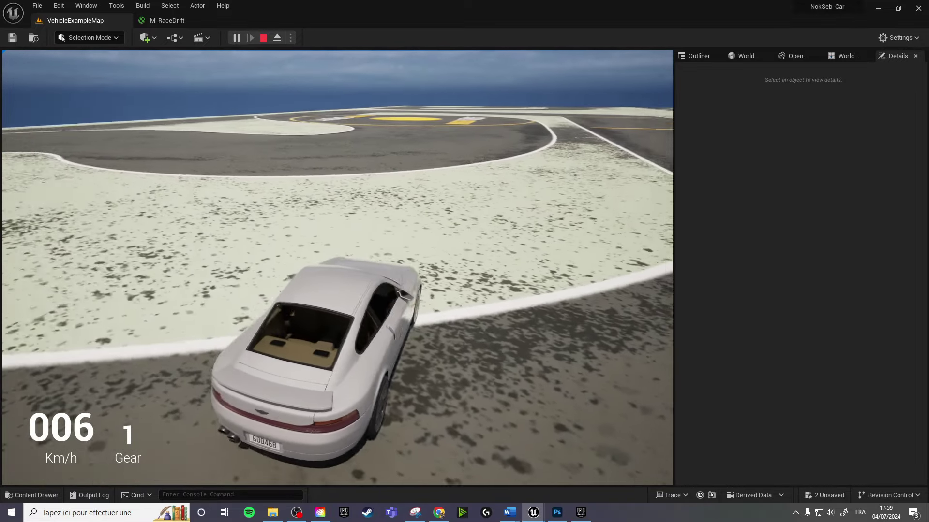
key("Escape")
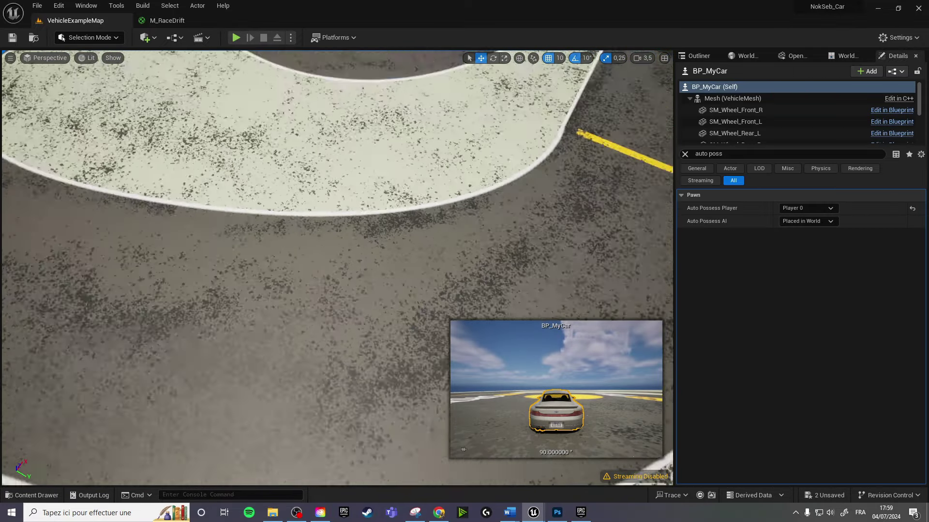
Retune M_RaceDrift's tiling to UTiling 0,0045 and VTiling 0,0075, then view the track in the level.
mouse_move(339, 266)
right_mouse_down()
mouse_move(128, 328)
mouse_move(145, 328)
right_mouse_up()
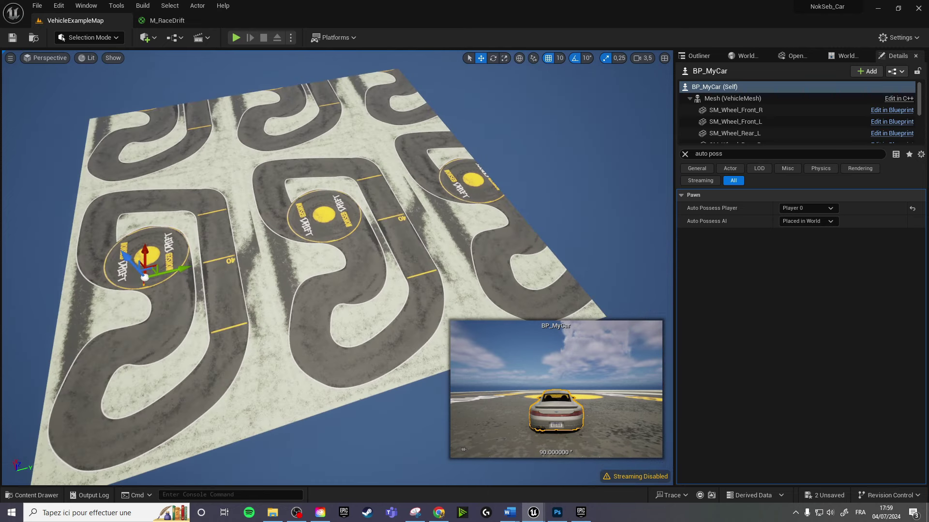
left_click(182, 21)
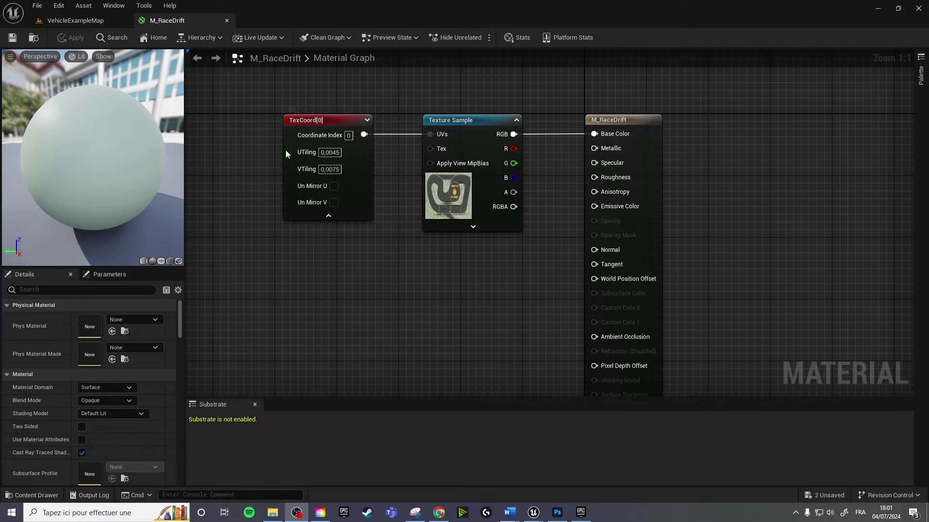
left_click(95, 21)
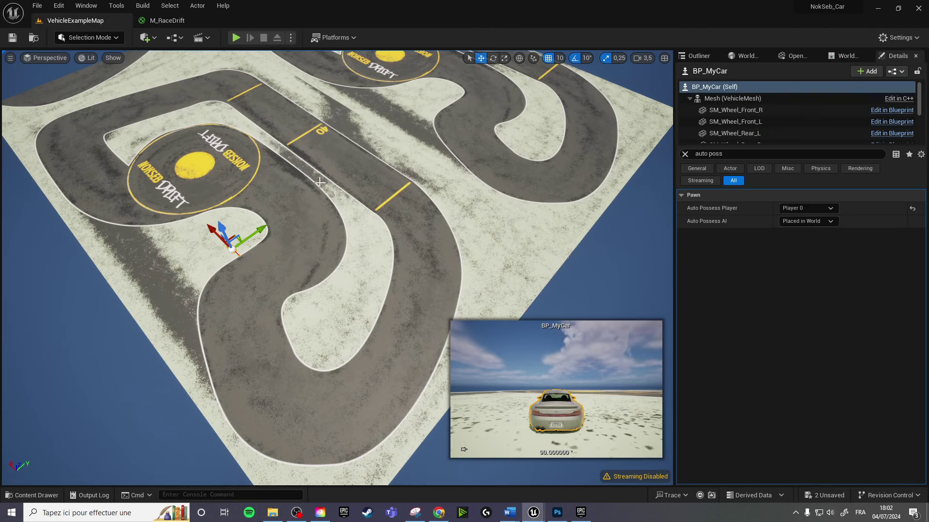
Override the landscape proxy's Default Phys Material with PhysMat_Drift and save.
left_click(427, 245)
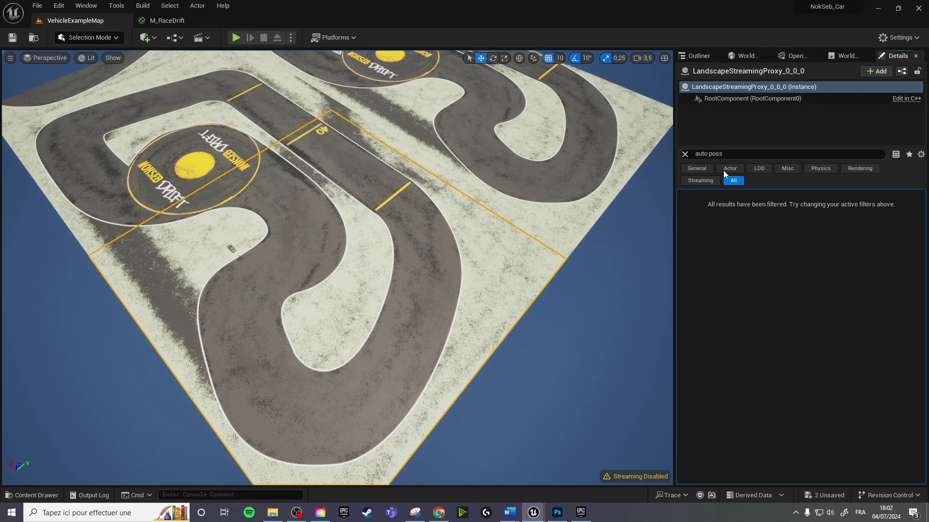
key("BackSpace")
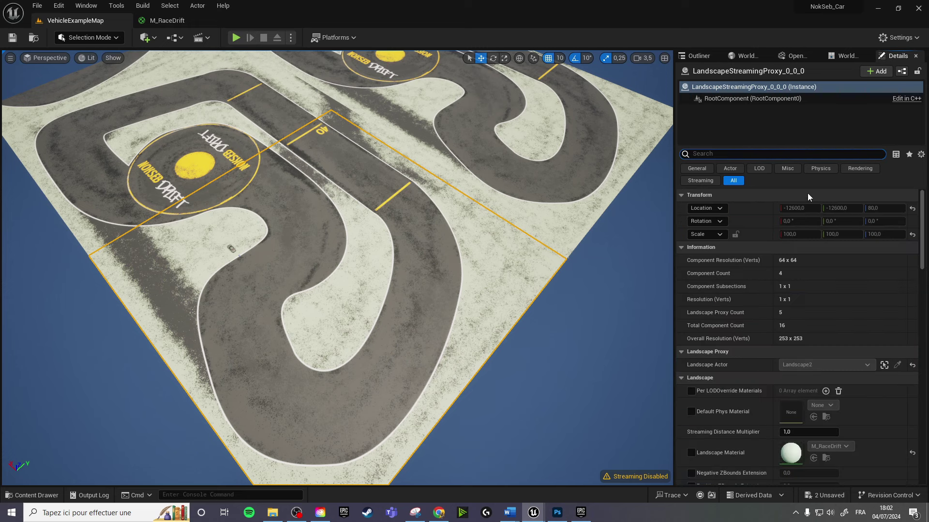
left_click(692, 412)
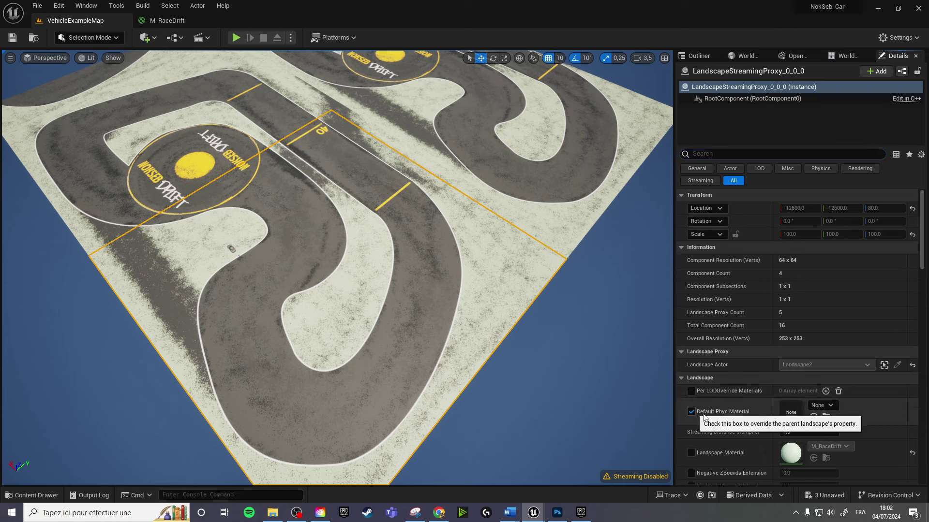
left_click(829, 408)
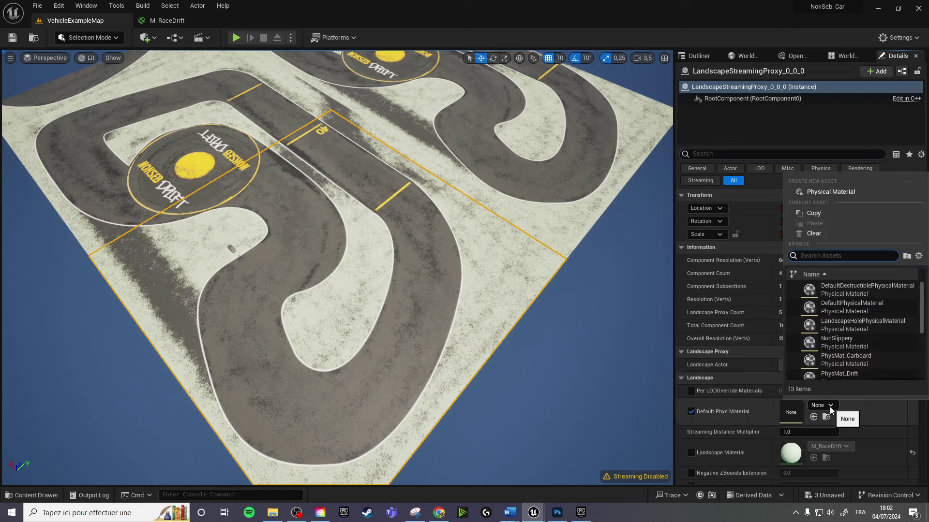
type("drift")
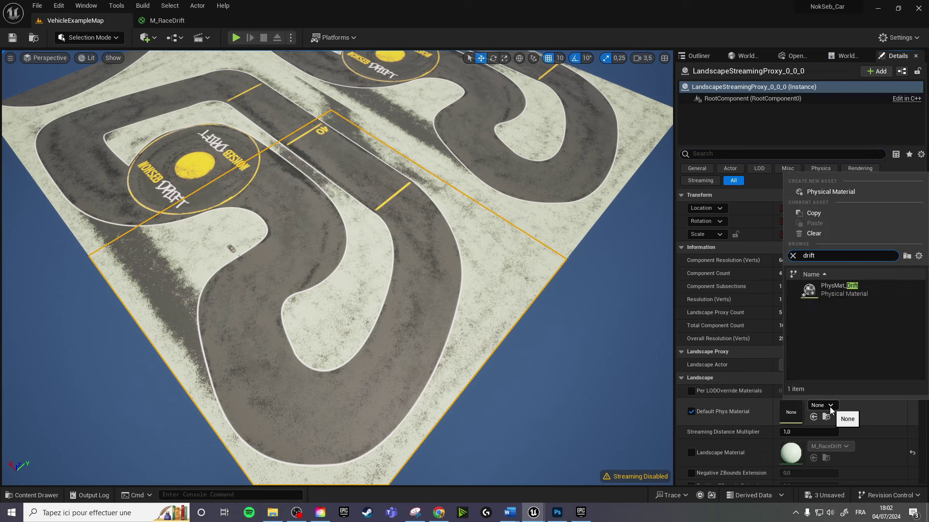
left_click(841, 291)
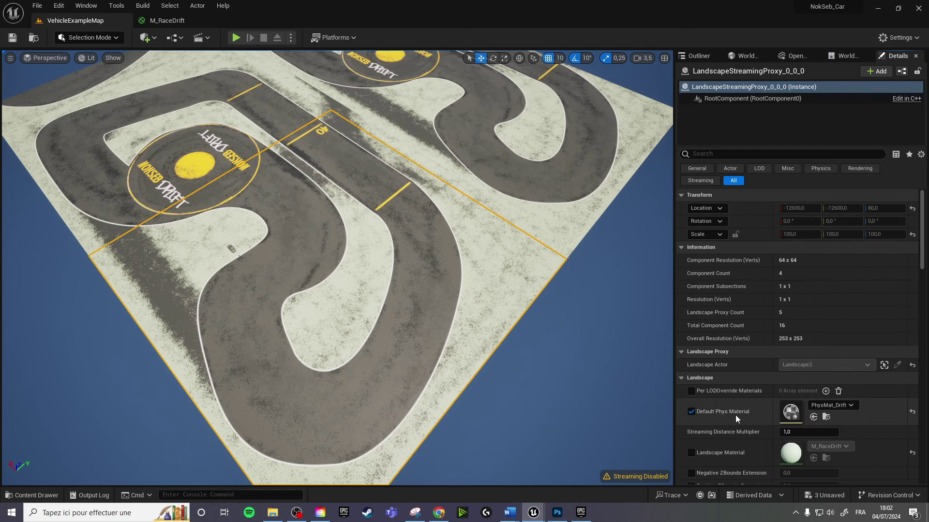
left_click(16, 39)
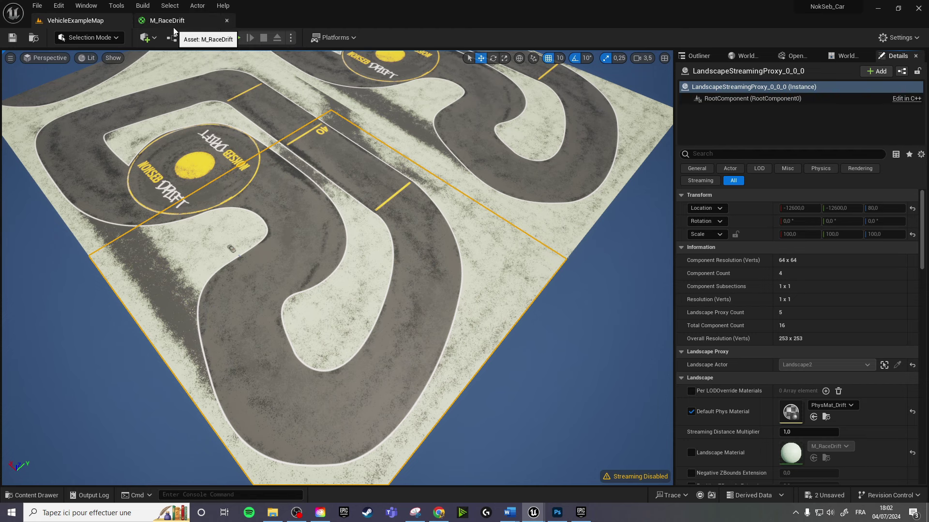
Give PhysMat_Drift Static Friction 0.98 and Friction 0.52, then return to the VehicleExampleMap level.
left_click(826, 417)
double_click(269, 340)
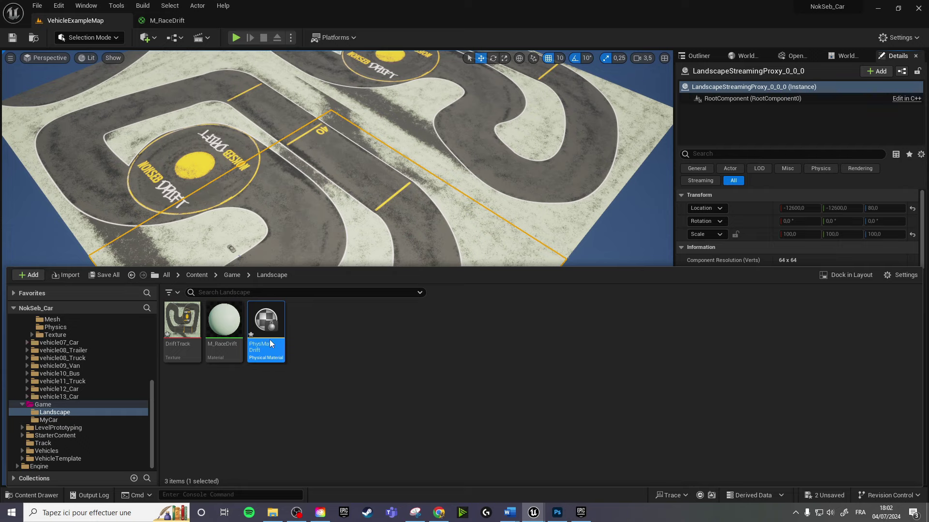
left_click(379, 111)
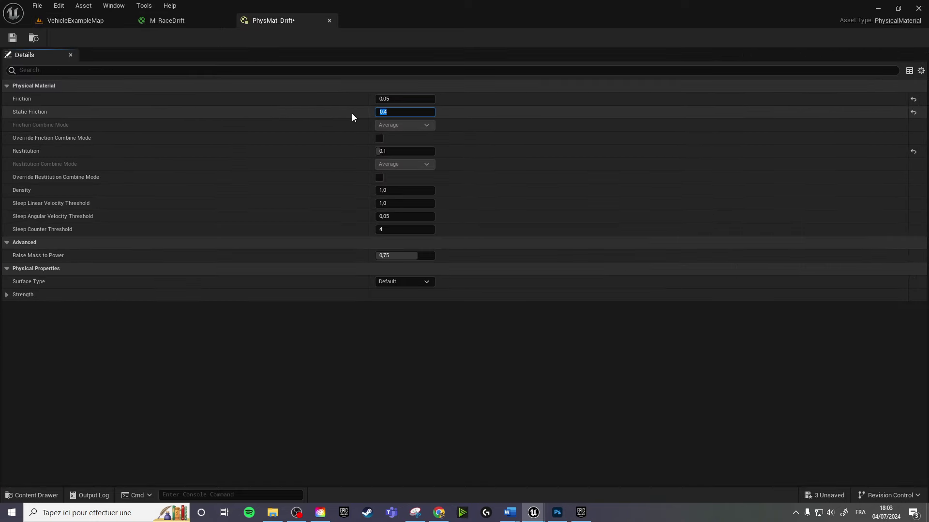
type("0.98")
left_click(390, 99)
type("0,52")
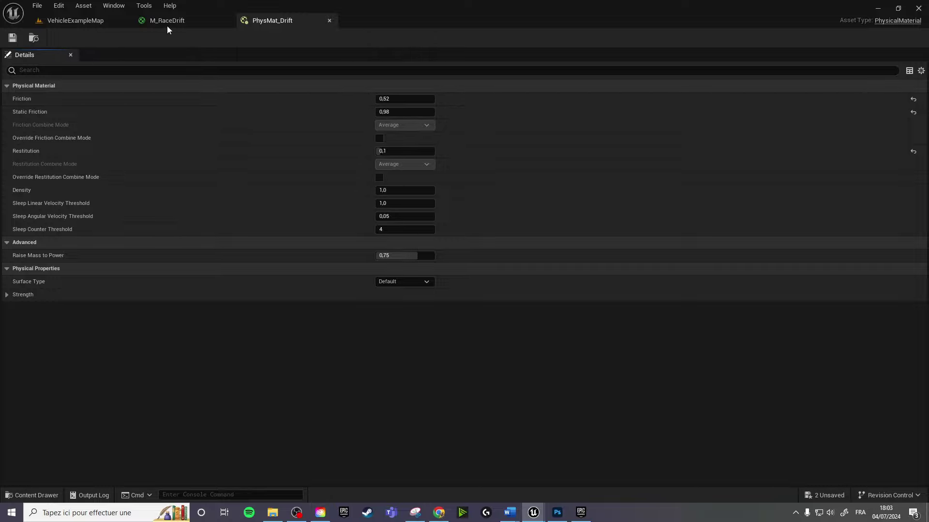
left_click(81, 21)
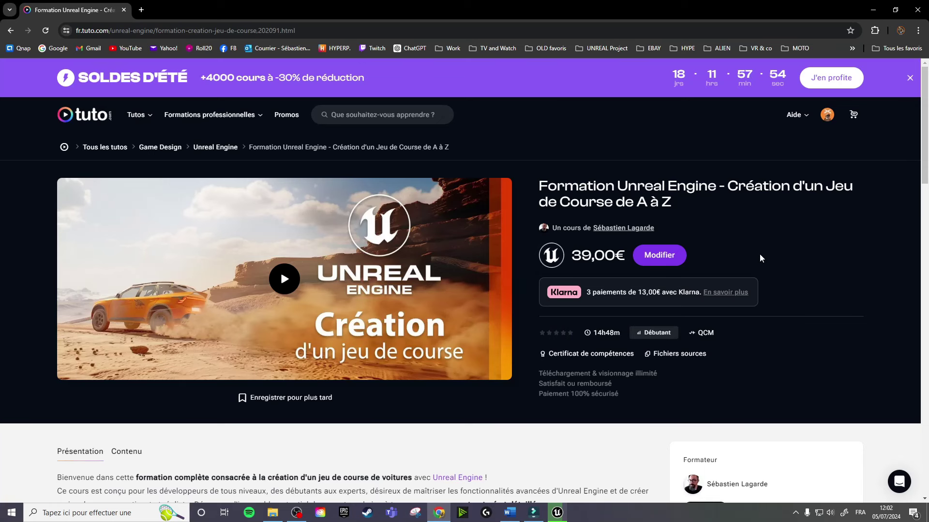
Scroll down the tuto.com course page and expand 'Lire la suite de la description' to read it.
scroll(760, 255, "down", 3)
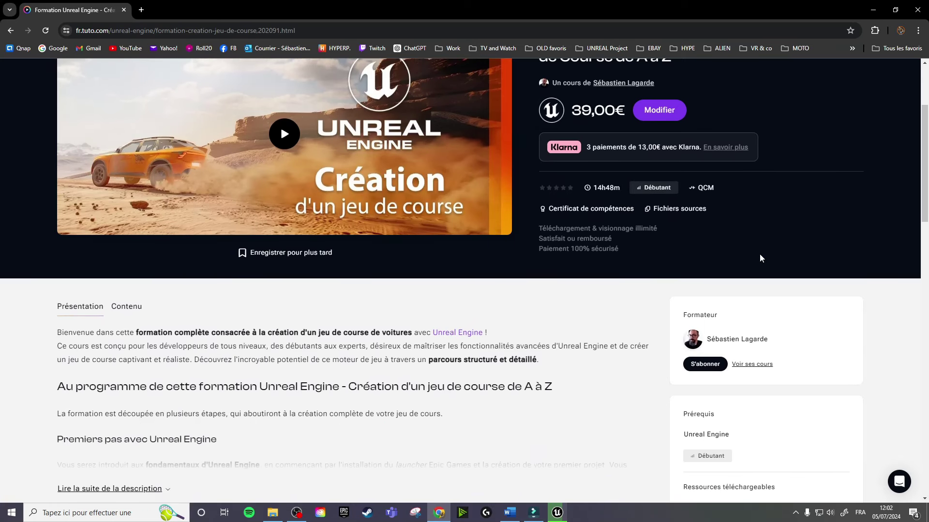
scroll(760, 255, "down", 3)
scroll(750, 259, "down", 2)
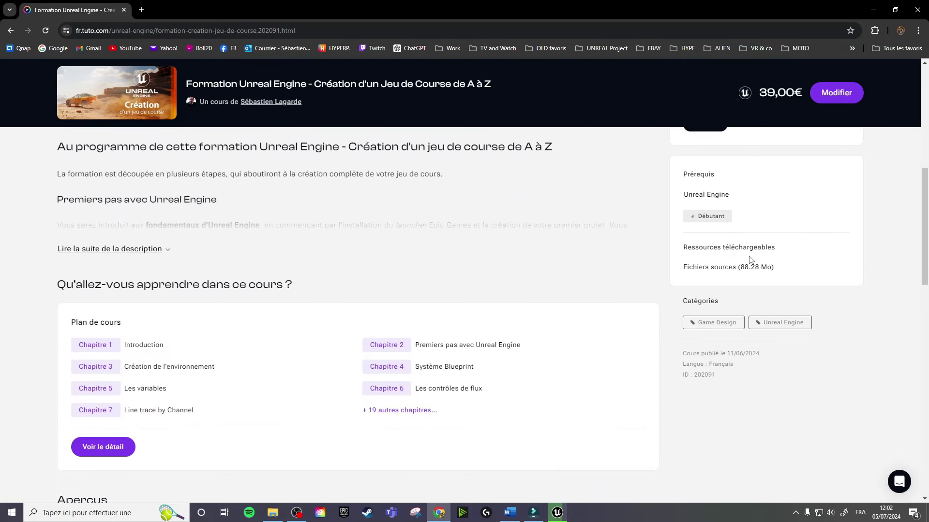
left_click(167, 252)
scroll(328, 325, "down", 2)
scroll(328, 325, "down", 3)
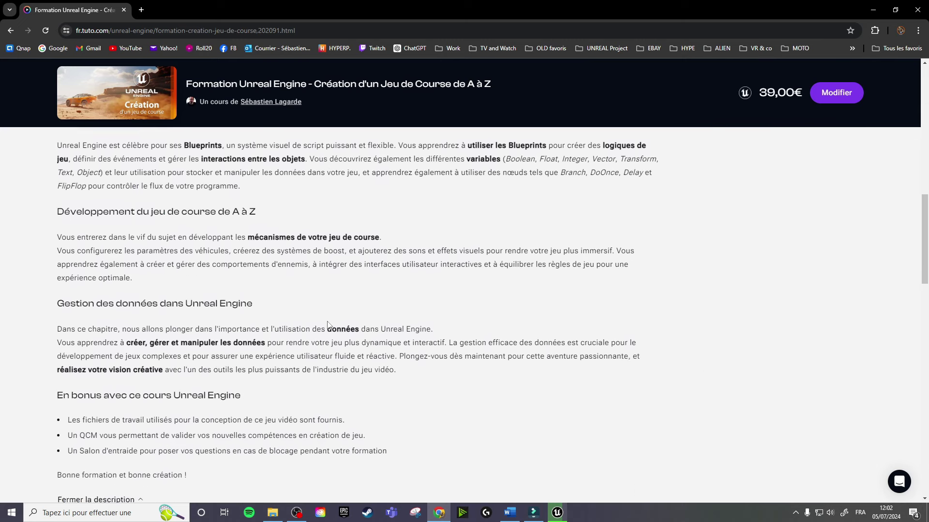
scroll(326, 325, "down", 5)
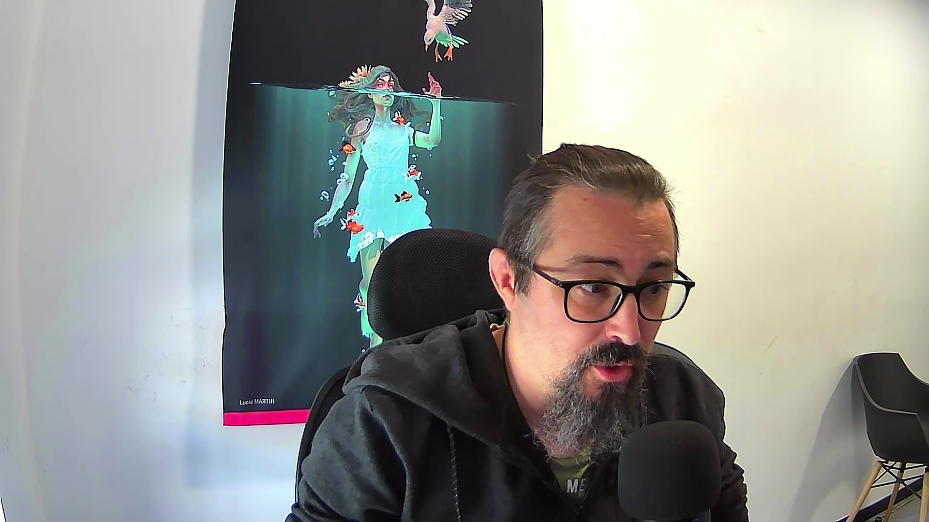